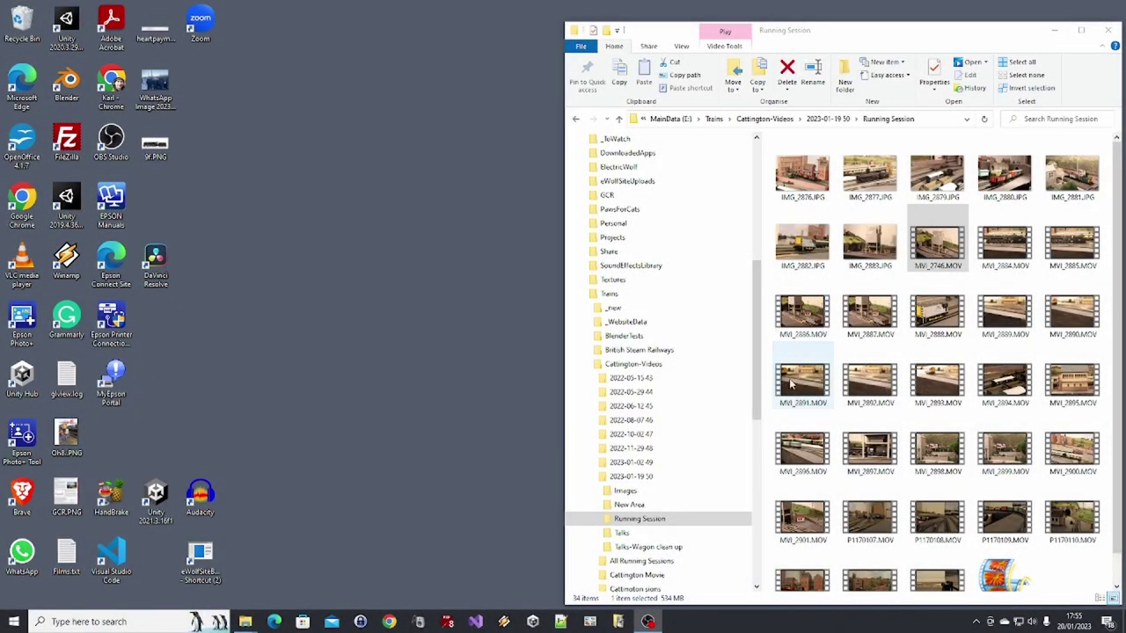
click(630, 476)
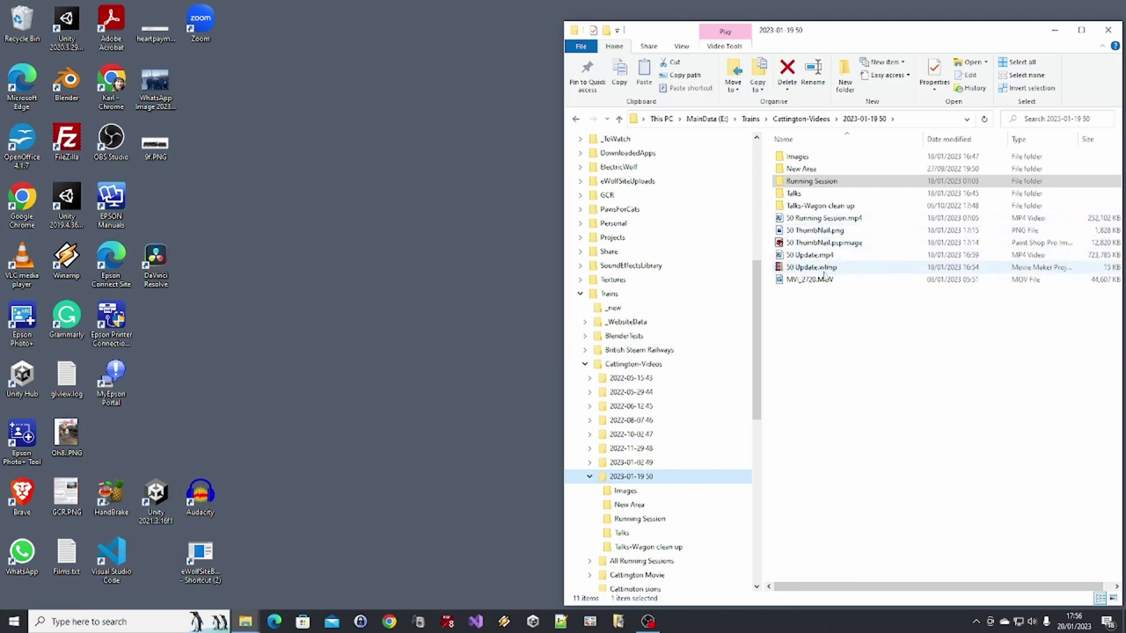
click(813, 182)
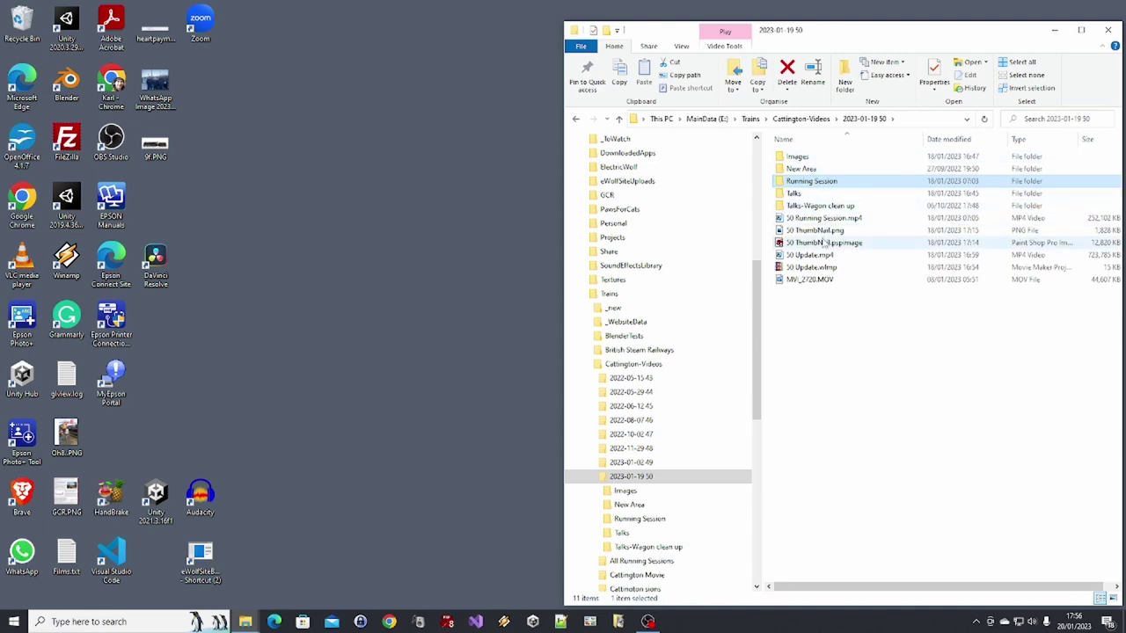
key(Down)
key(Return)
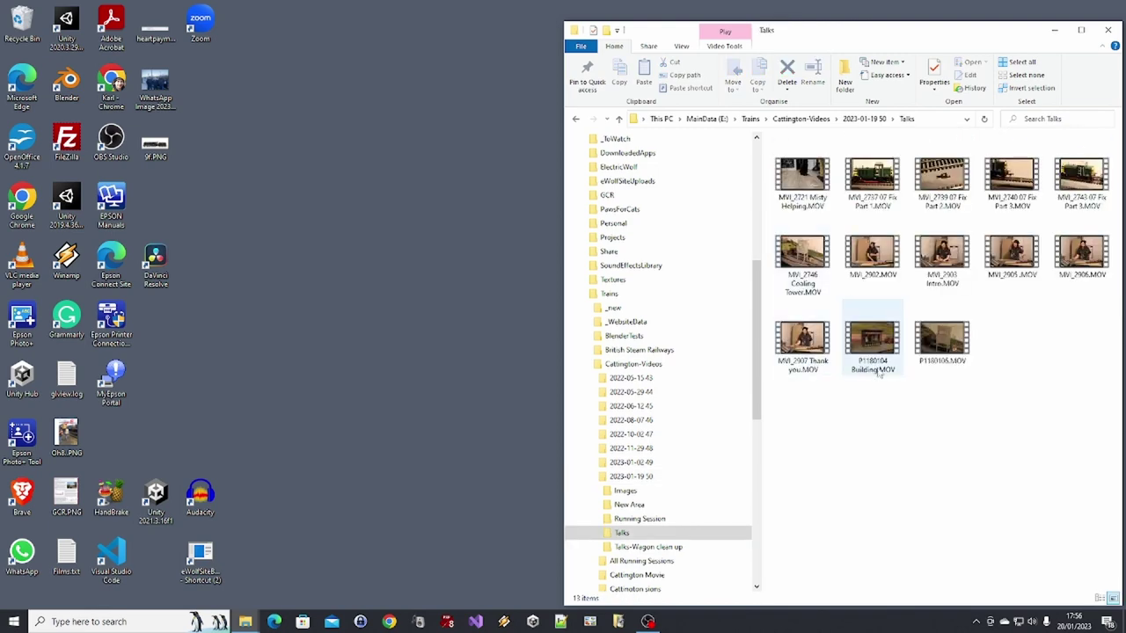
key(BackSpace)
key(Up)
key(Return)
Step through the Running Session clips, selecting and then deselecting Running Session.wlmp.
key(Down)
key(Down)
scroll(957, 437, down, 1)
click(998, 568)
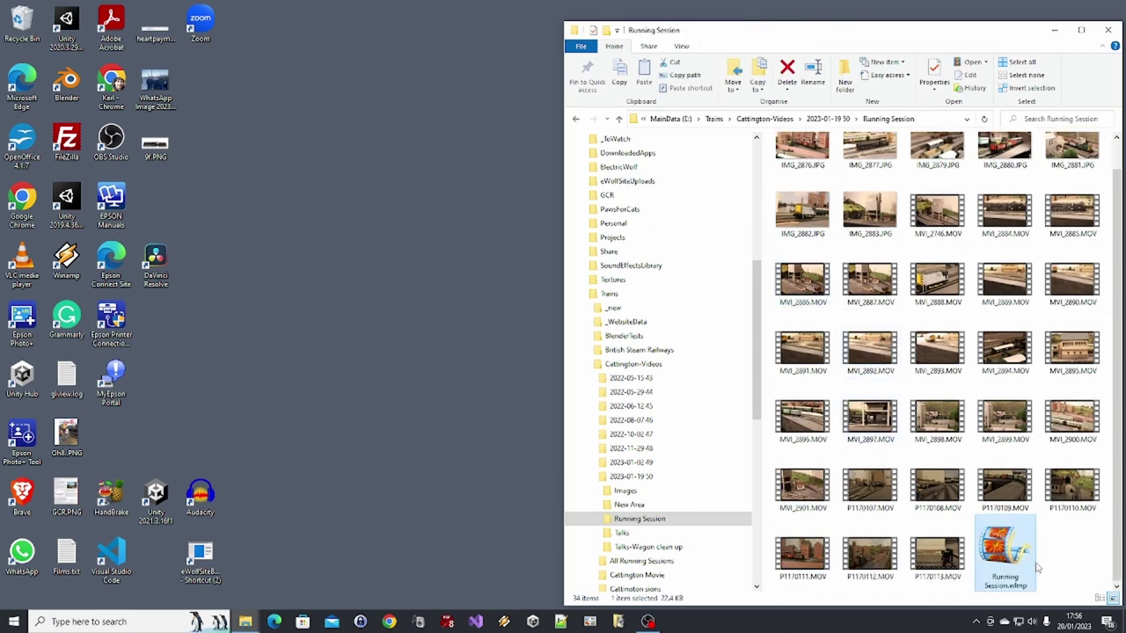
click(1064, 561)
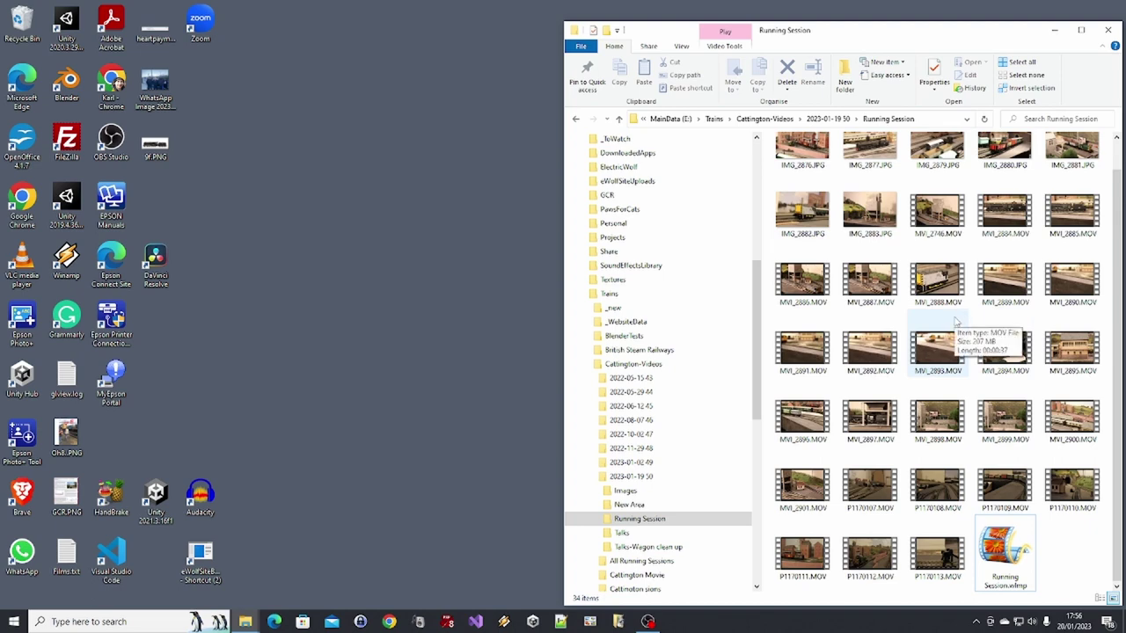
Open MVI_2746.MOV with Movie Maker from its context menu.
right_click(938, 236)
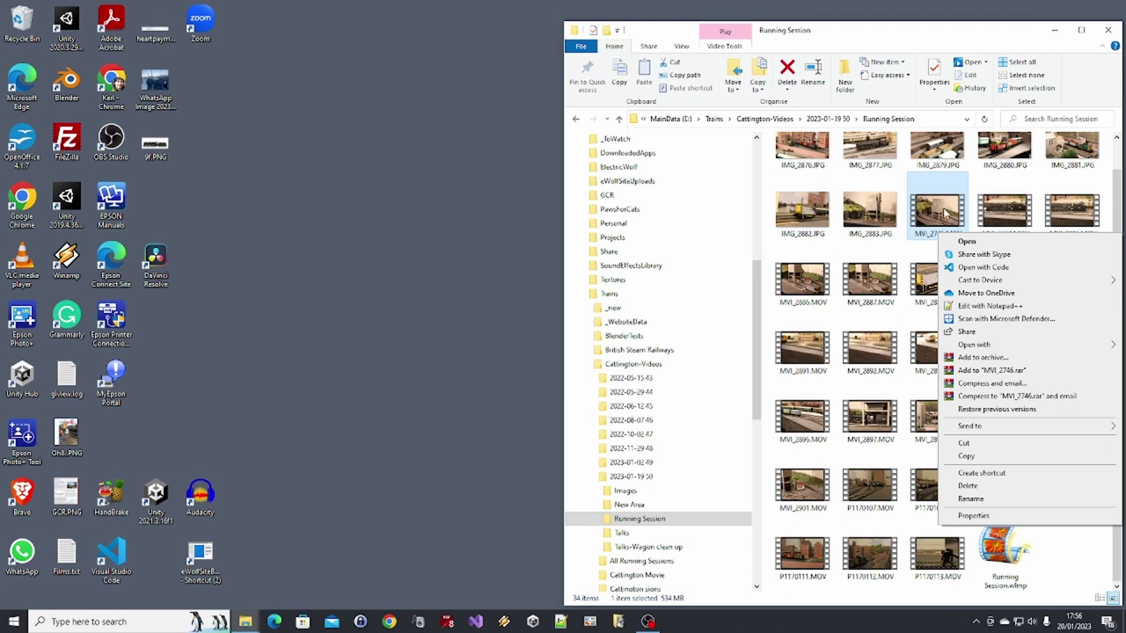
mouse_move(968, 344)
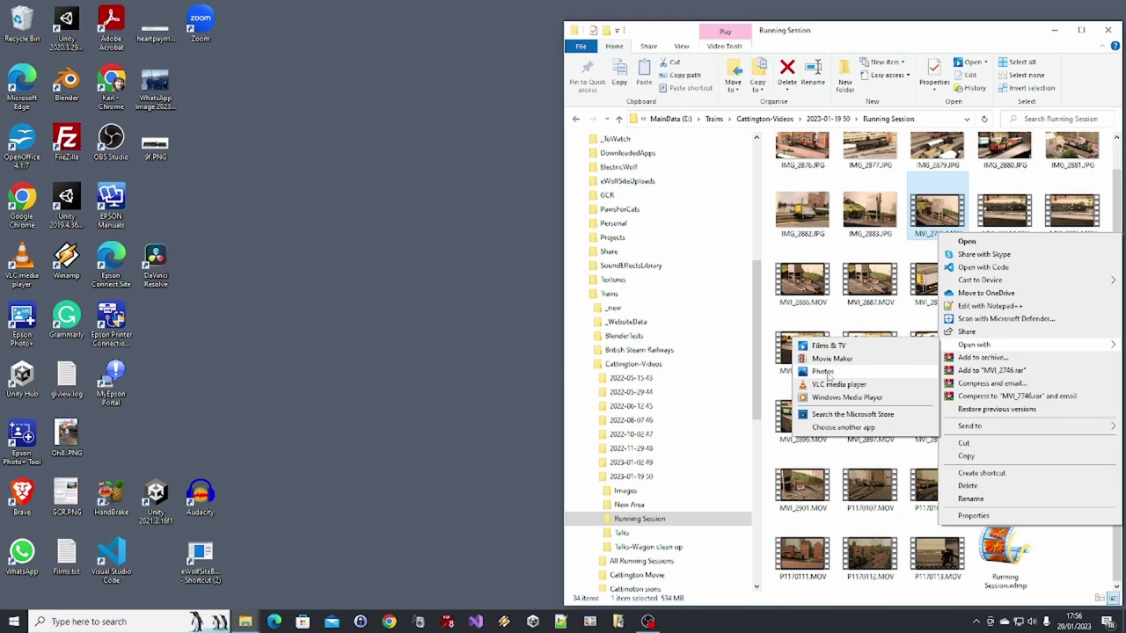
click(849, 360)
Launch Movie Maker by searching 'movie ma' from the taskbar.
click(149, 621)
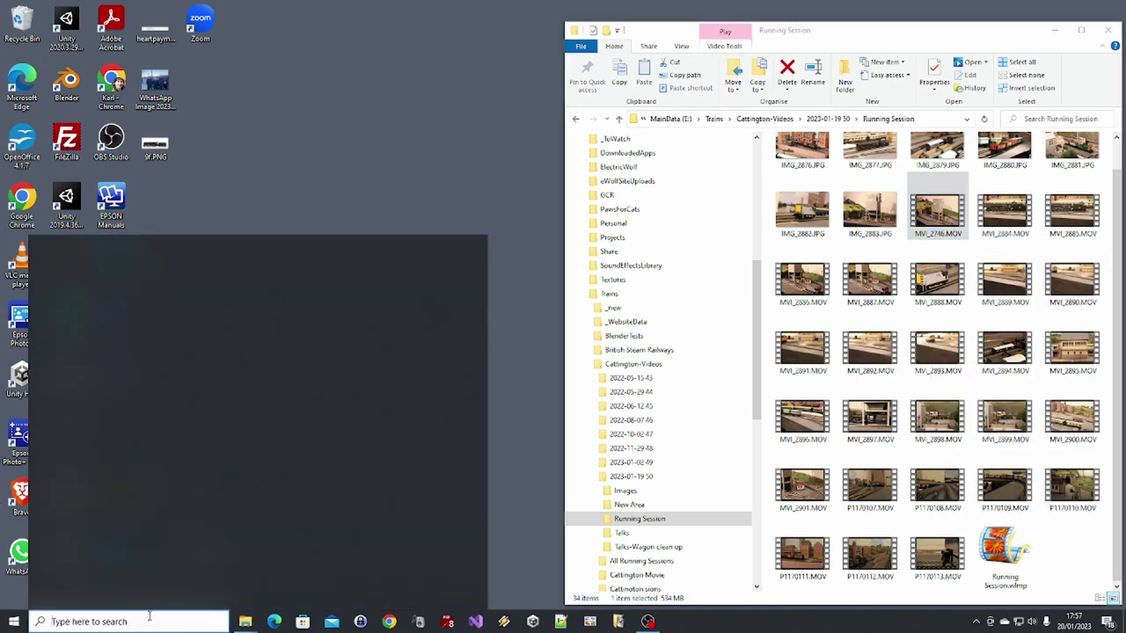
text(movie)
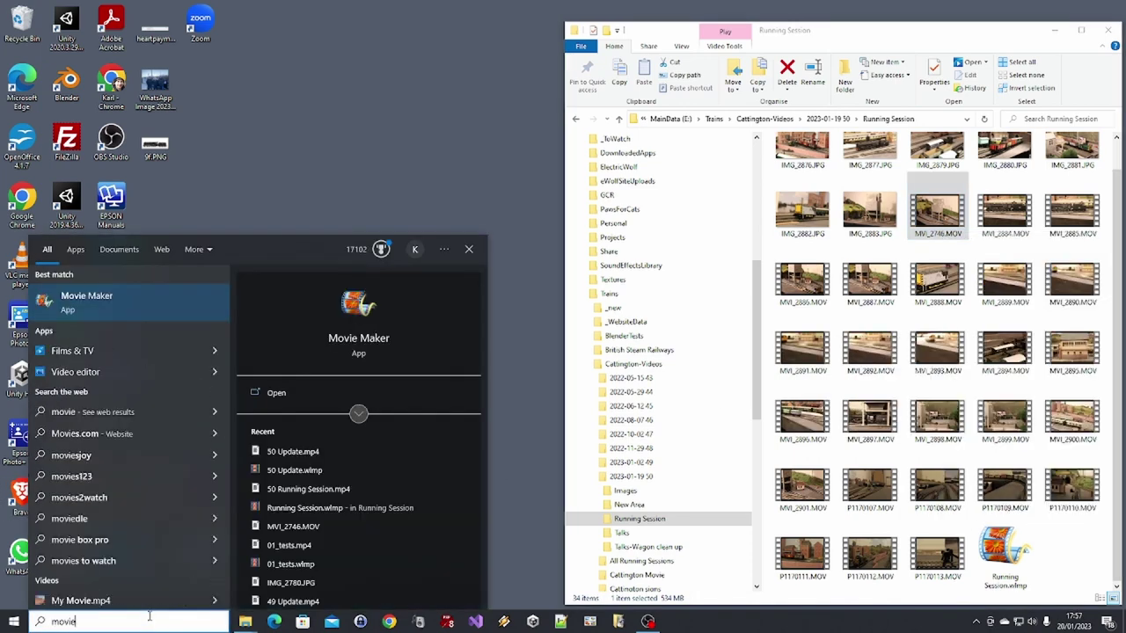
text( ma)
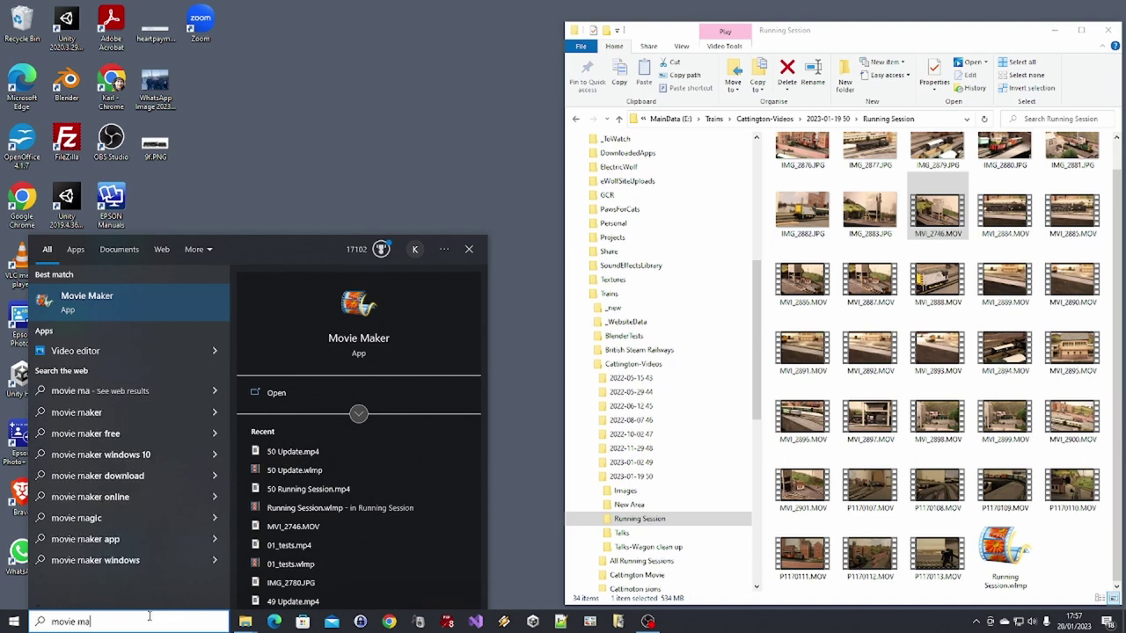
key(Return)
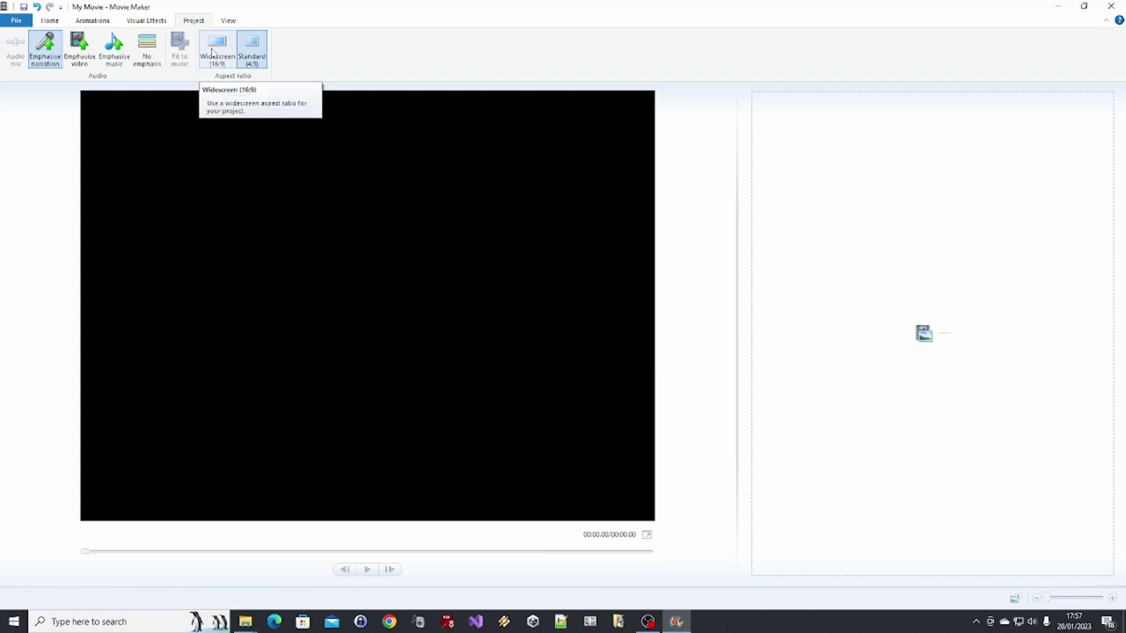
Switch the empty project's aspect ratio from Standard (4:3) to Widescreen (16:9).
click(212, 54)
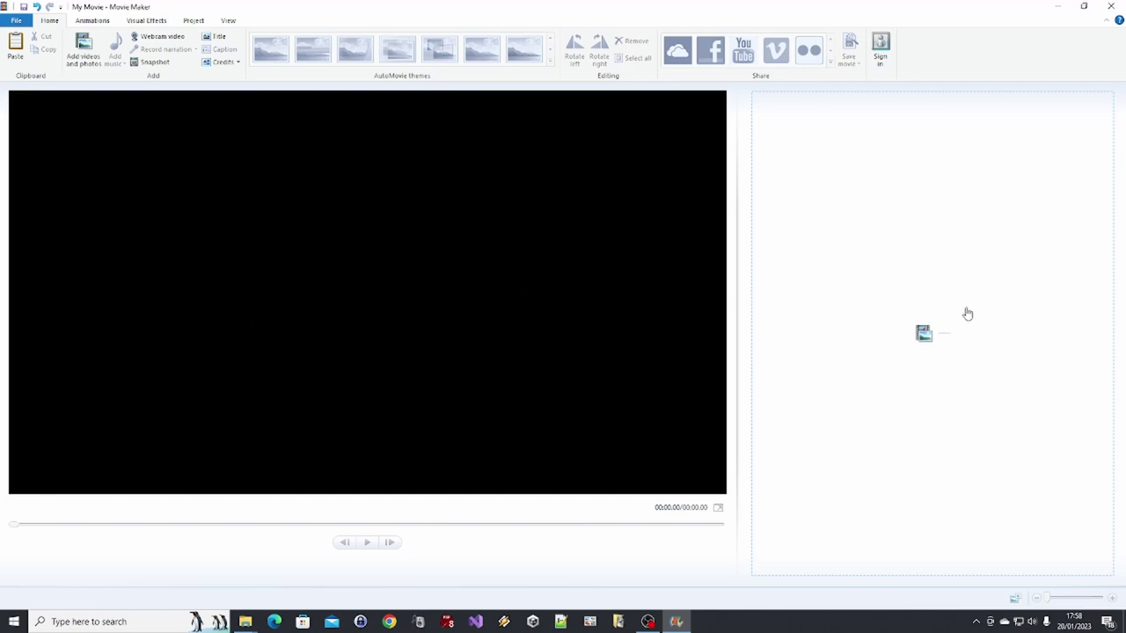
Drag MVI_2885.MOV from the Running Session folder onto Movie Maker's empty storyboard.
key(alt+Tab)
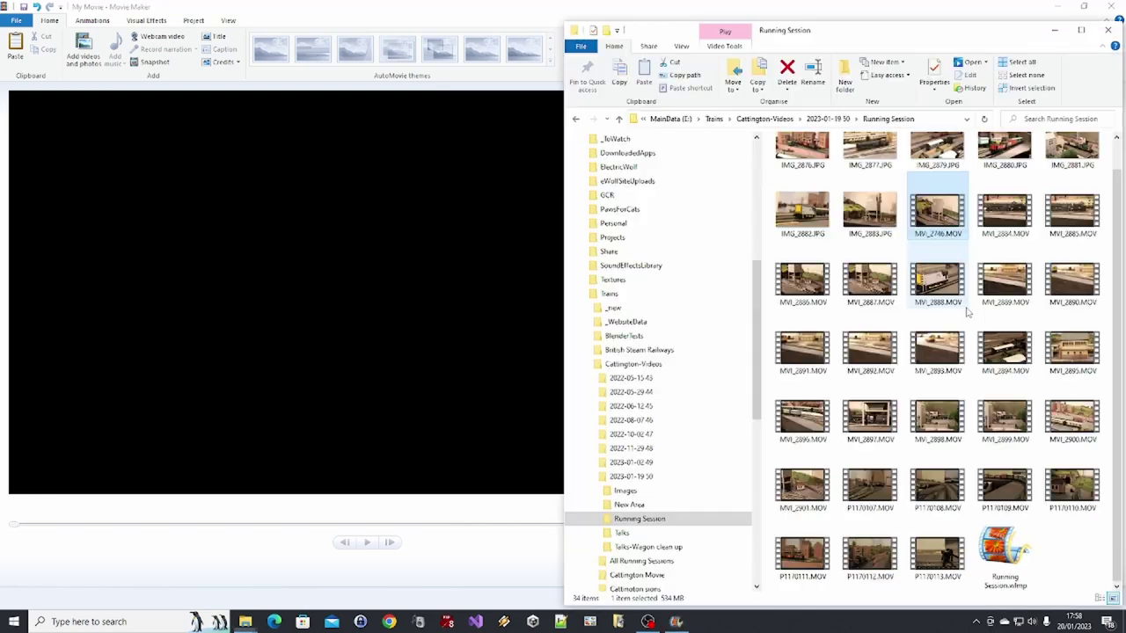
drag(848, 33, 331, 85)
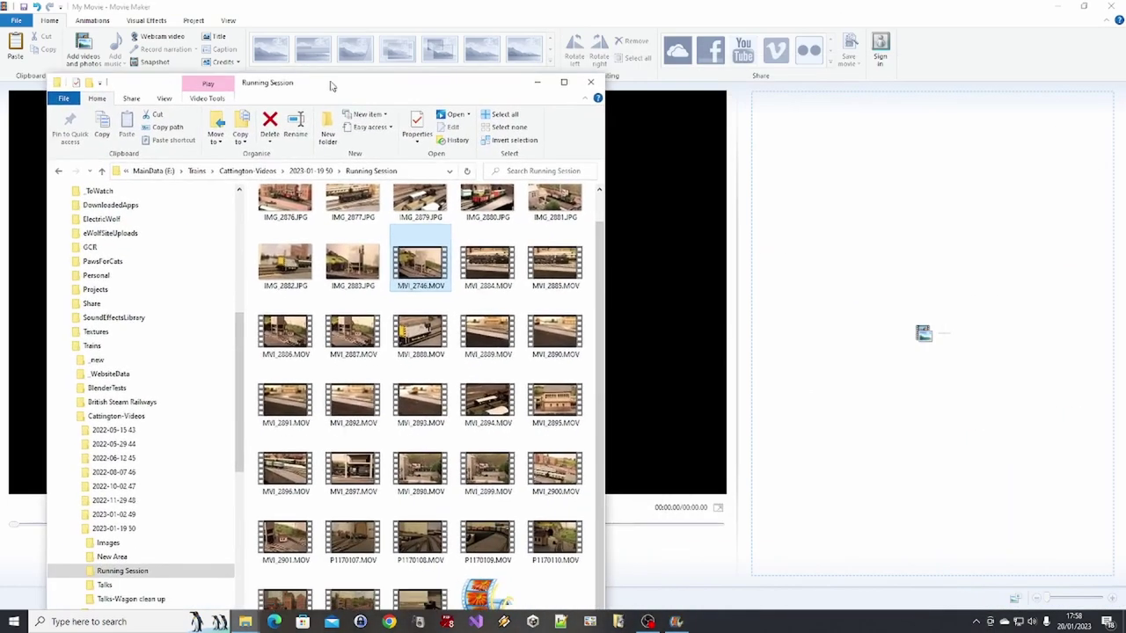
click(437, 294)
click(494, 284)
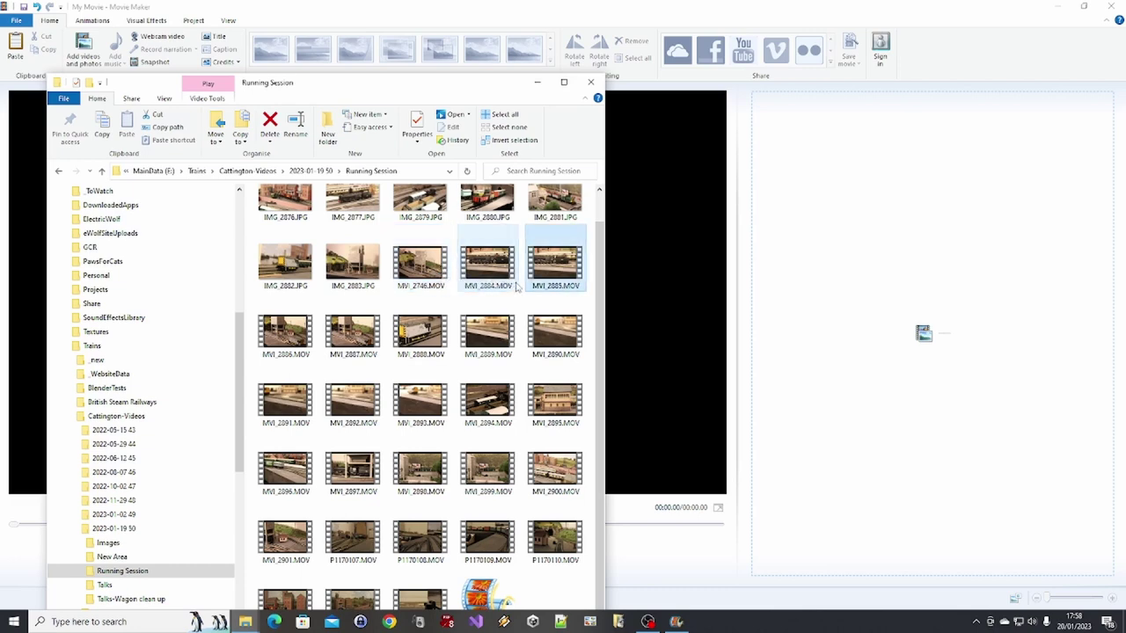
click(555, 283)
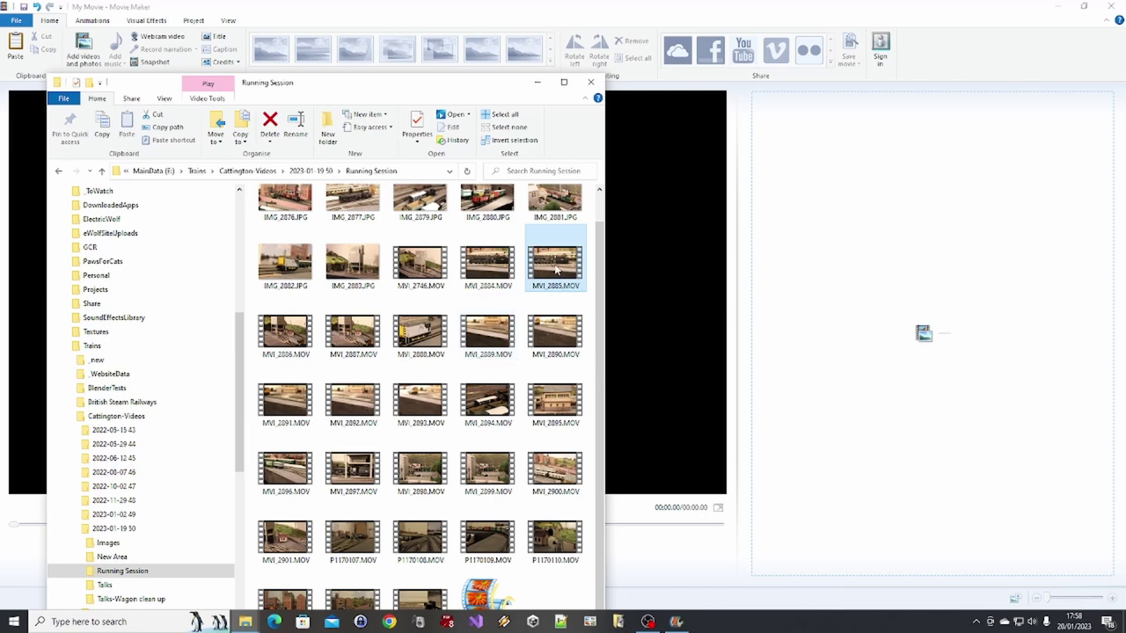
drag(555, 270, 858, 322)
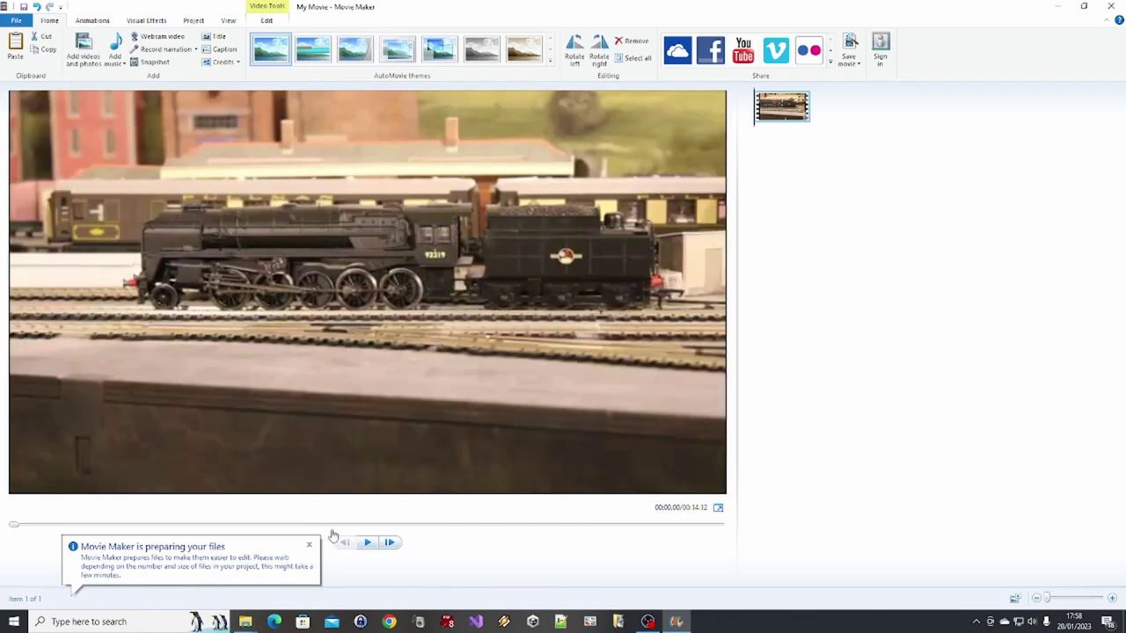
Dismiss the preparing notice, briefly preview, and drag Movie Maker's Volume Mixer slider to 0.
click(308, 546)
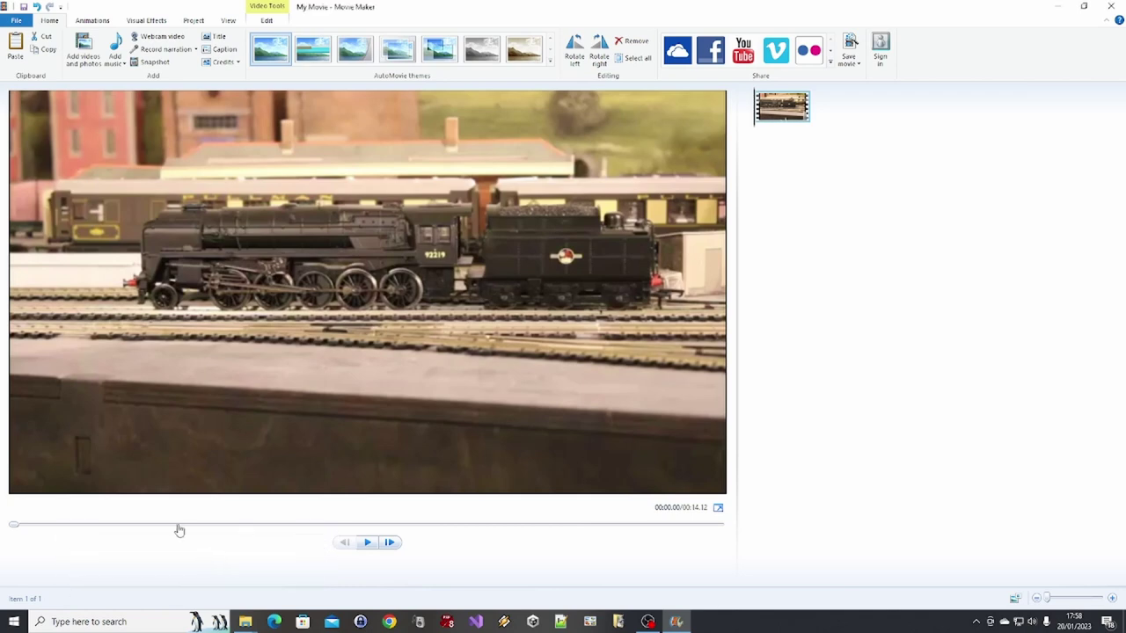
key(space)
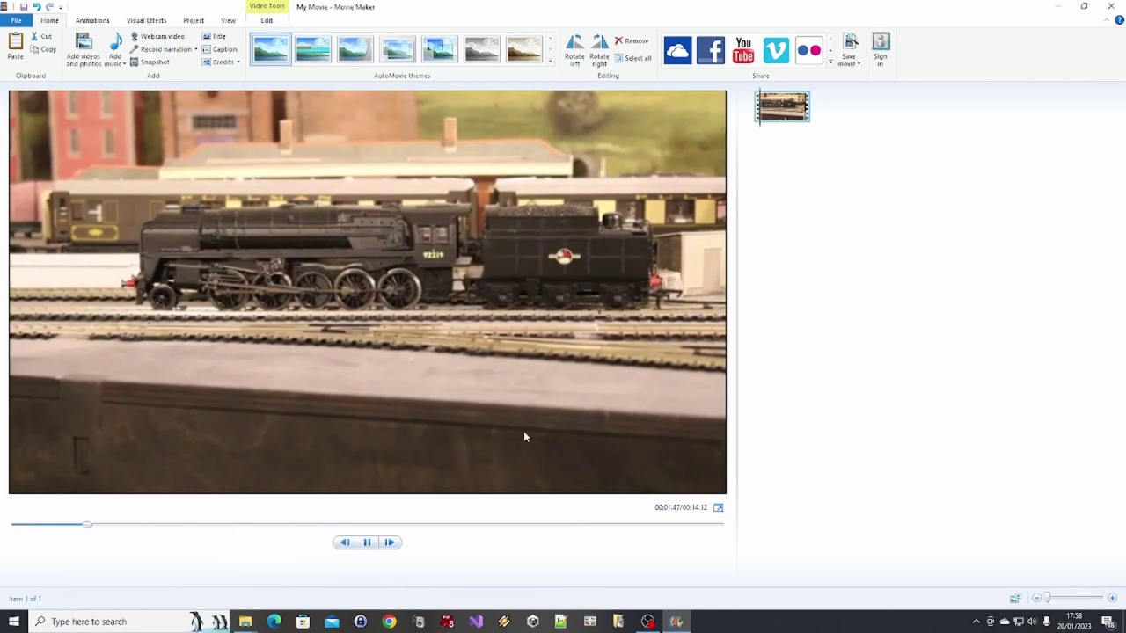
key(space)
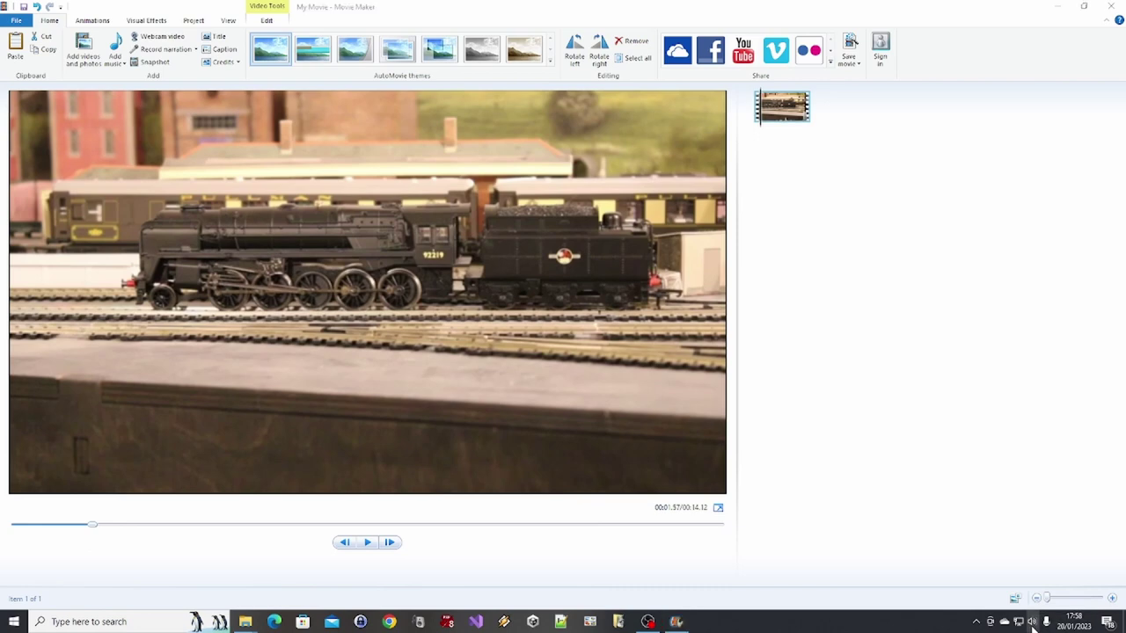
click(1032, 622)
right_click(1030, 624)
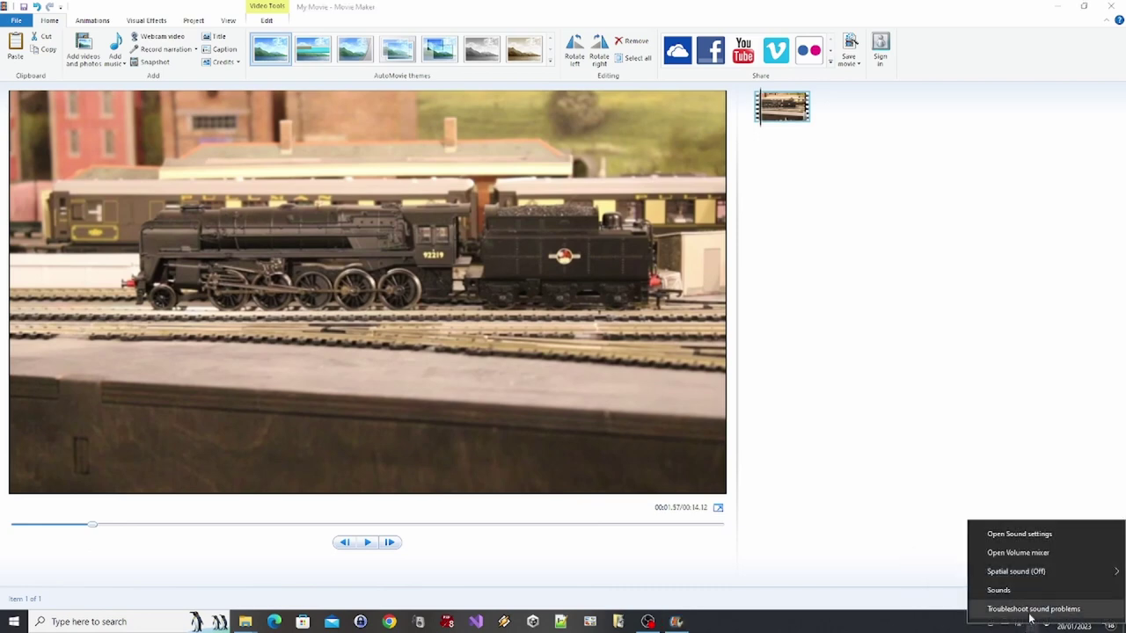
click(1035, 553)
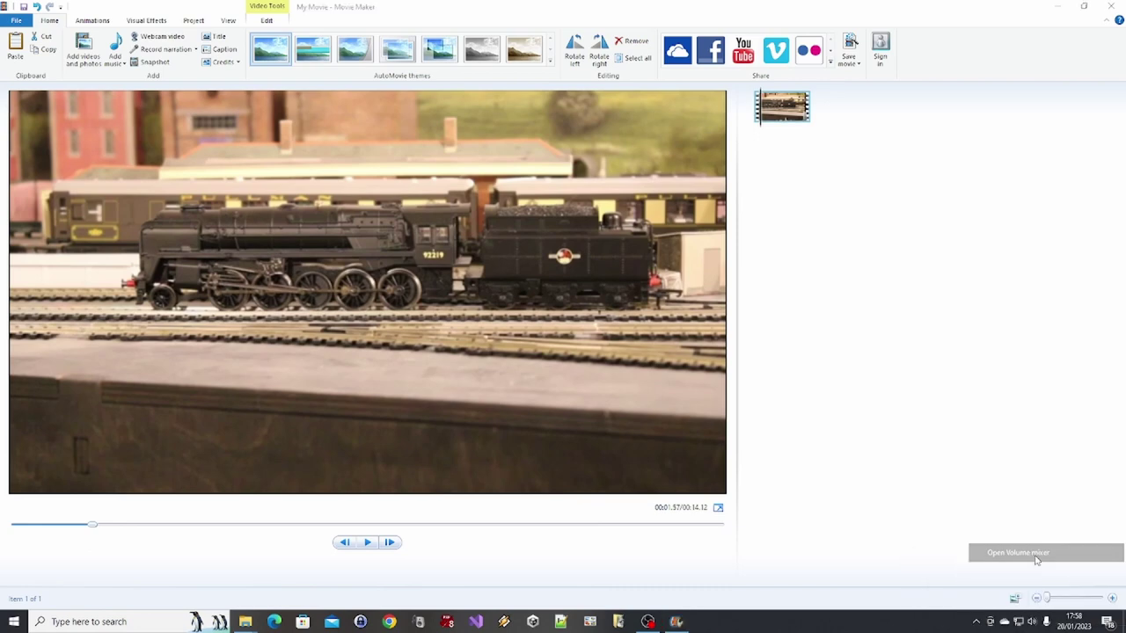
drag(1077, 525, 1082, 597)
click(1112, 413)
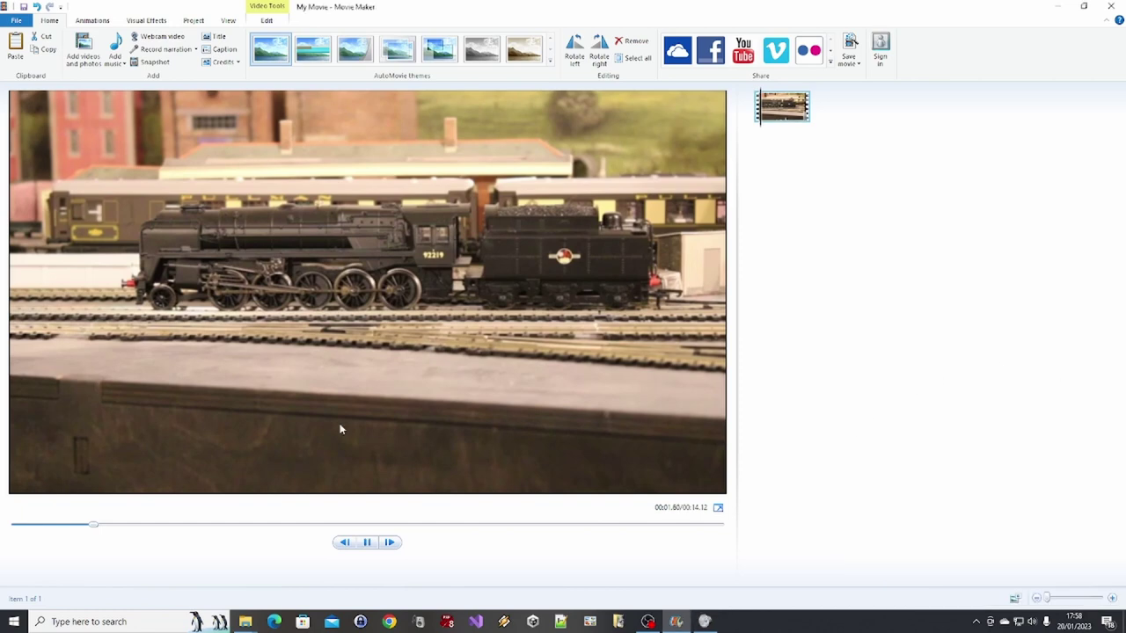
Lower Movie Maker's volume to zero again and scrub the preview to about 00:07.73.
right_click(1033, 622)
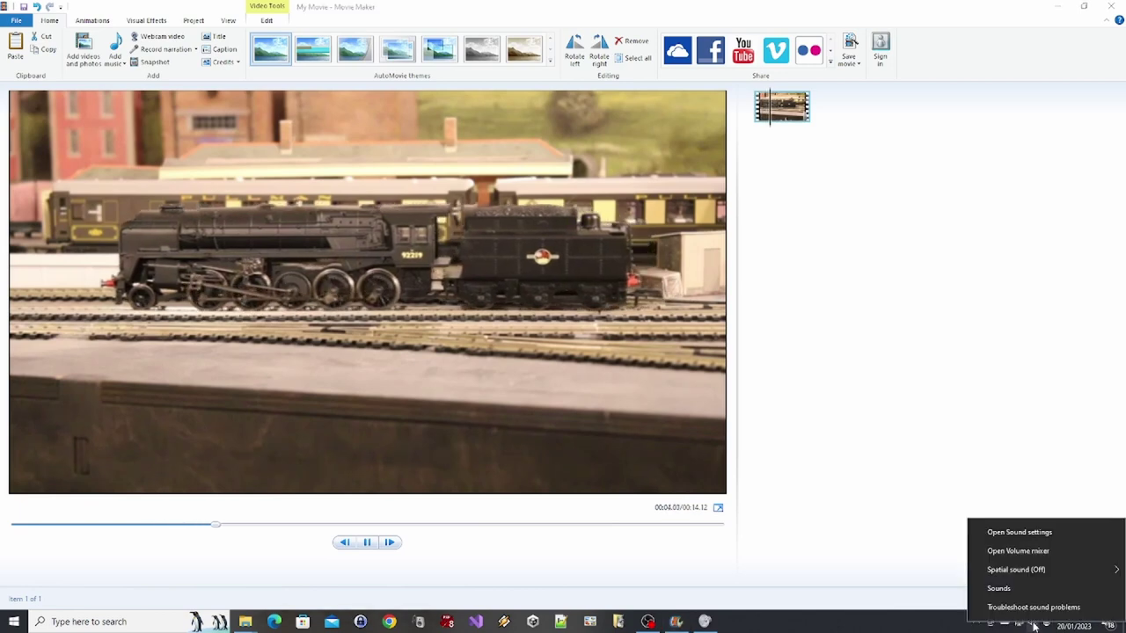
click(1012, 551)
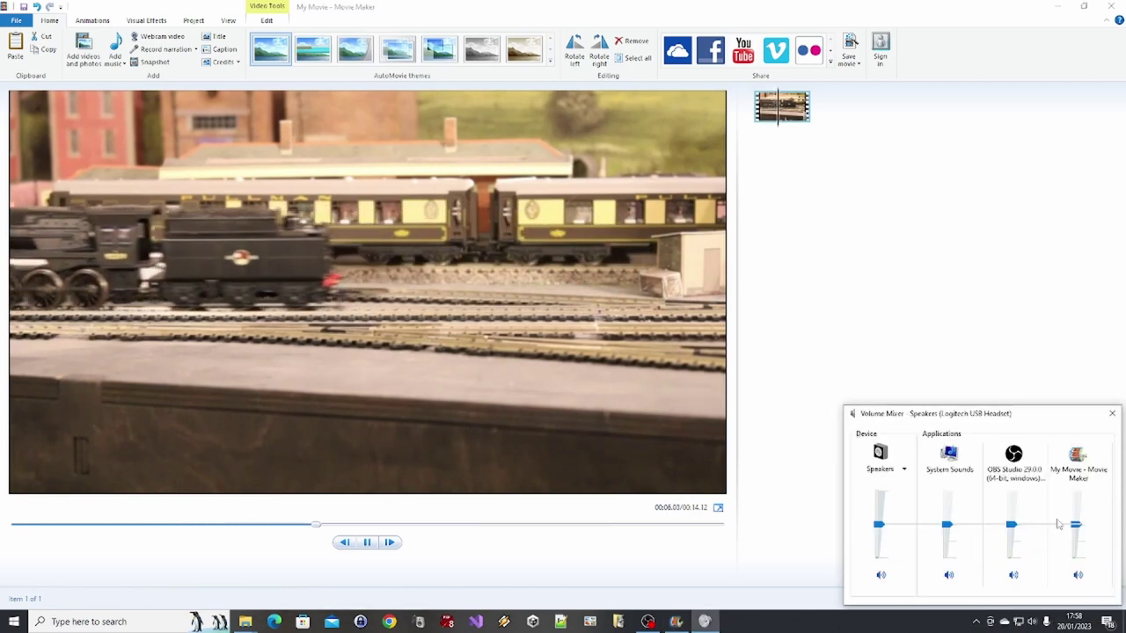
drag(1076, 511, 1075, 558)
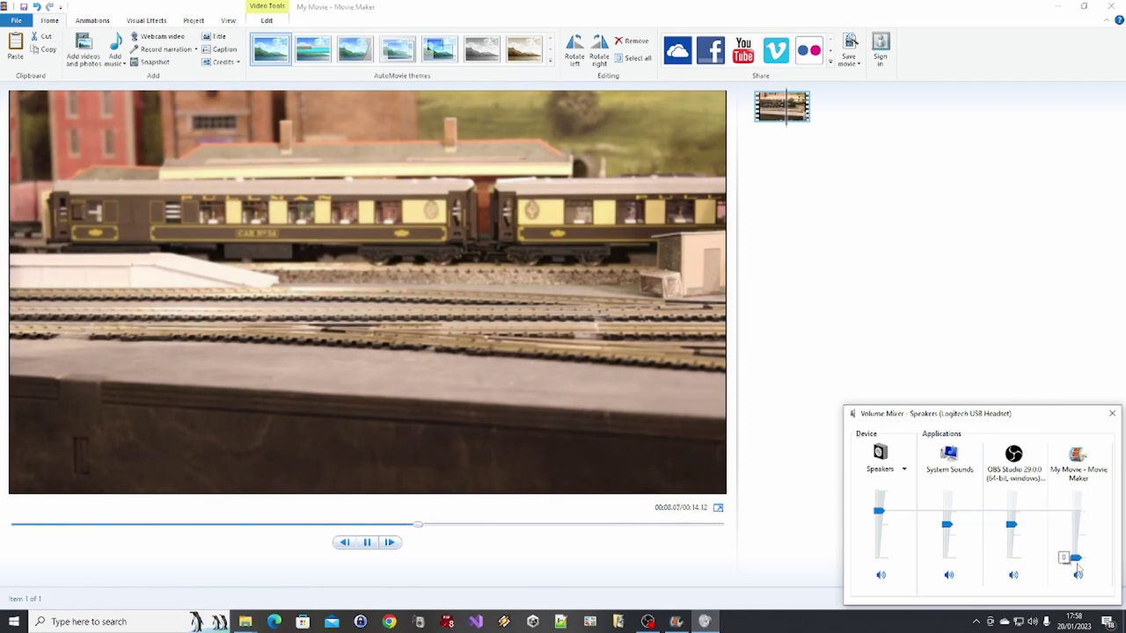
click(1028, 377)
click(366, 542)
drag(520, 525, 723, 539)
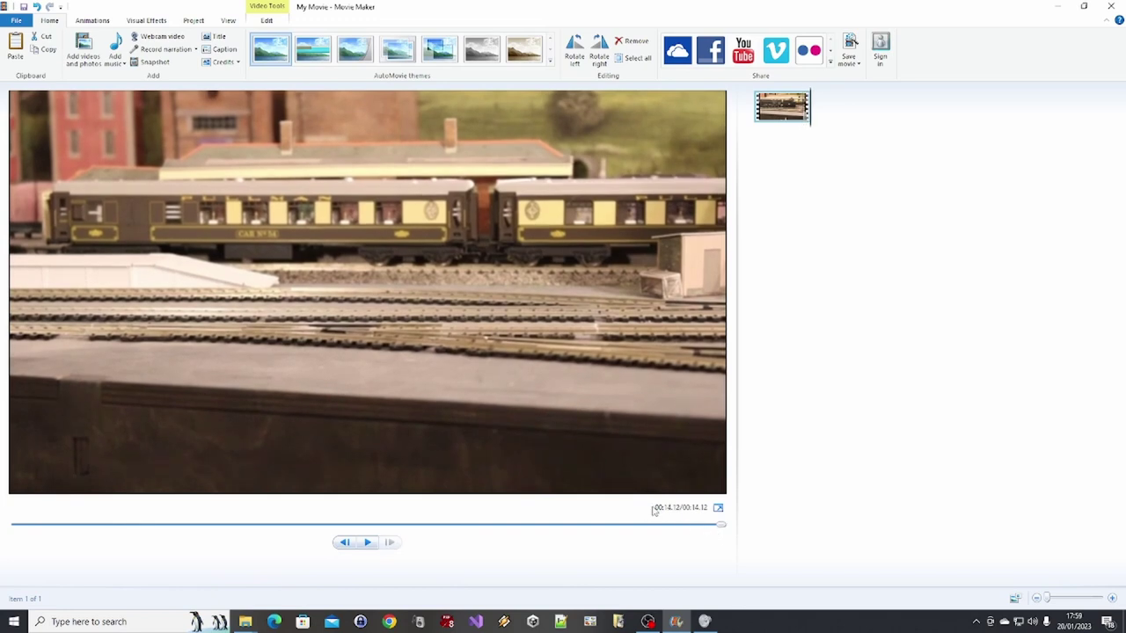
Drag MVI_2887.MOV from the clips folder onto the storyboard after the locomotive clip.
key(alt+Tab)
key(alt+Tab)
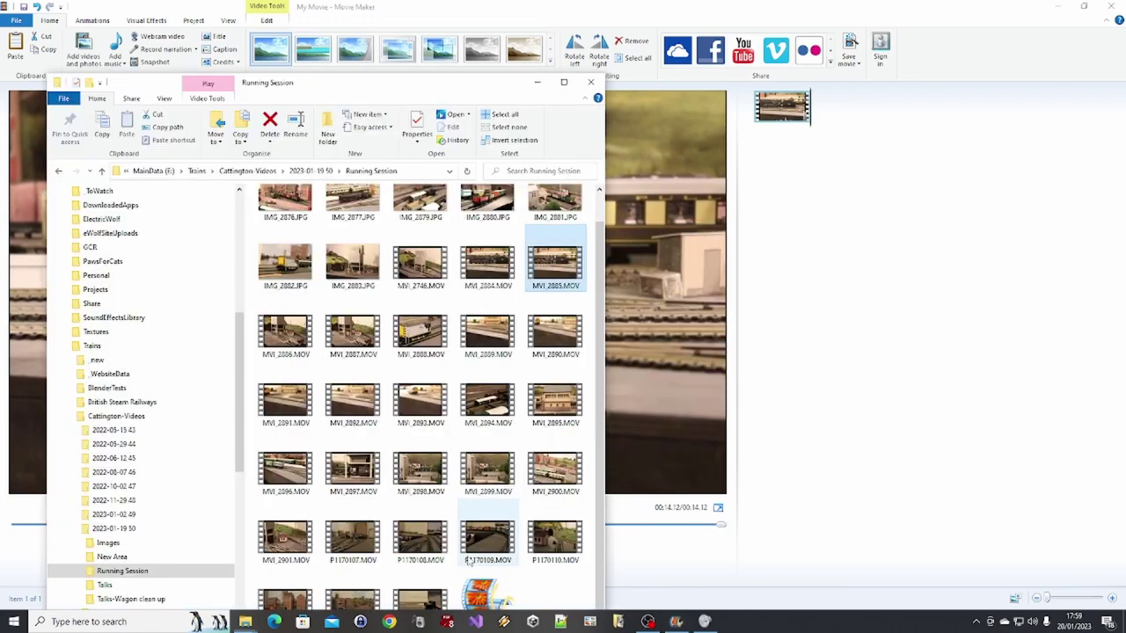
click(269, 352)
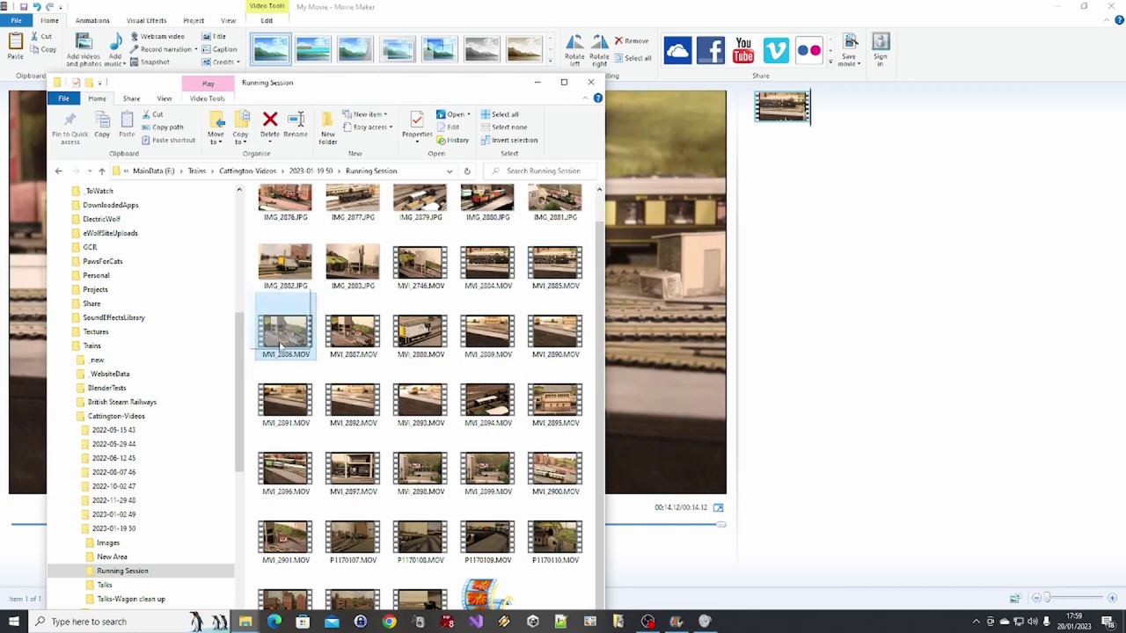
drag(352, 345, 863, 132)
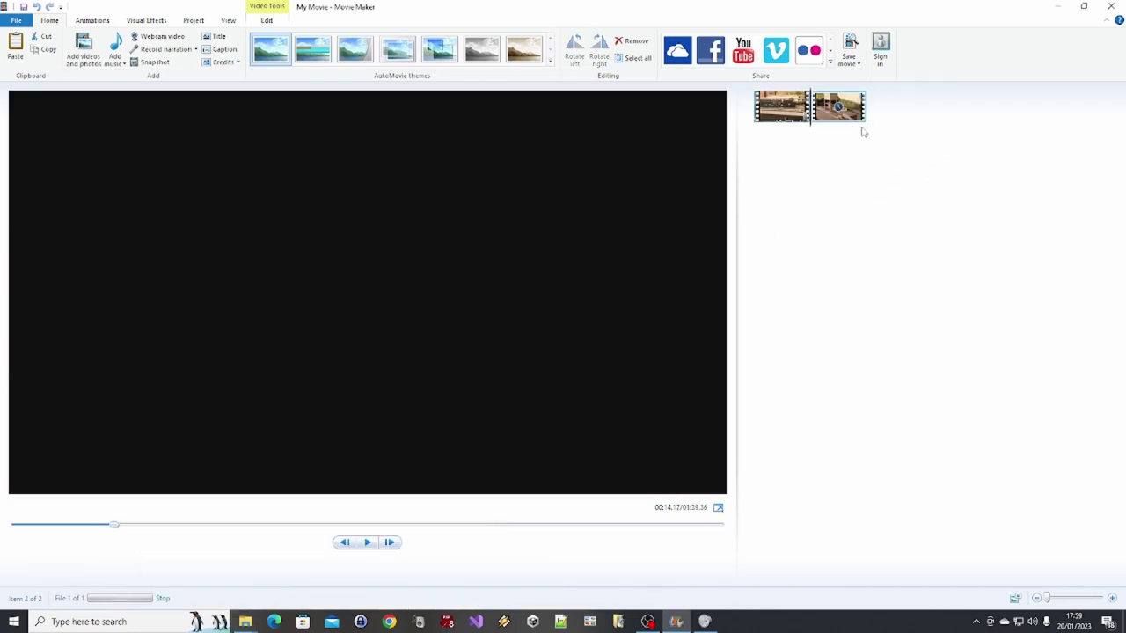
click(120, 599)
Widen the video preview pane and try out the storyboard zoom slider.
drag(737, 243, 205, 211)
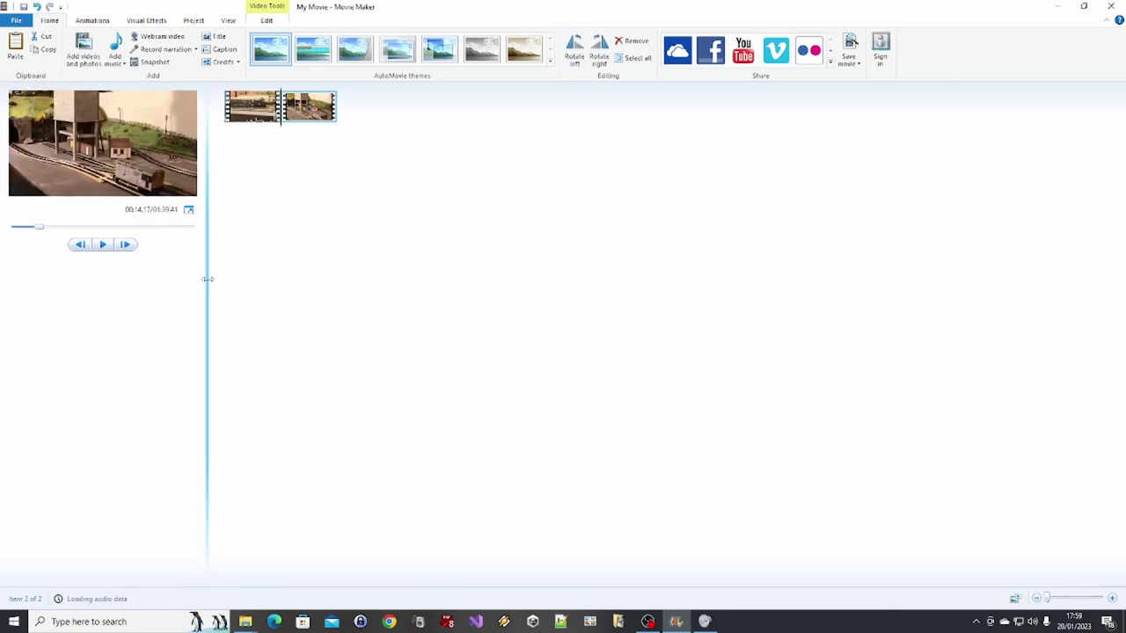
drag(208, 278, 397, 238)
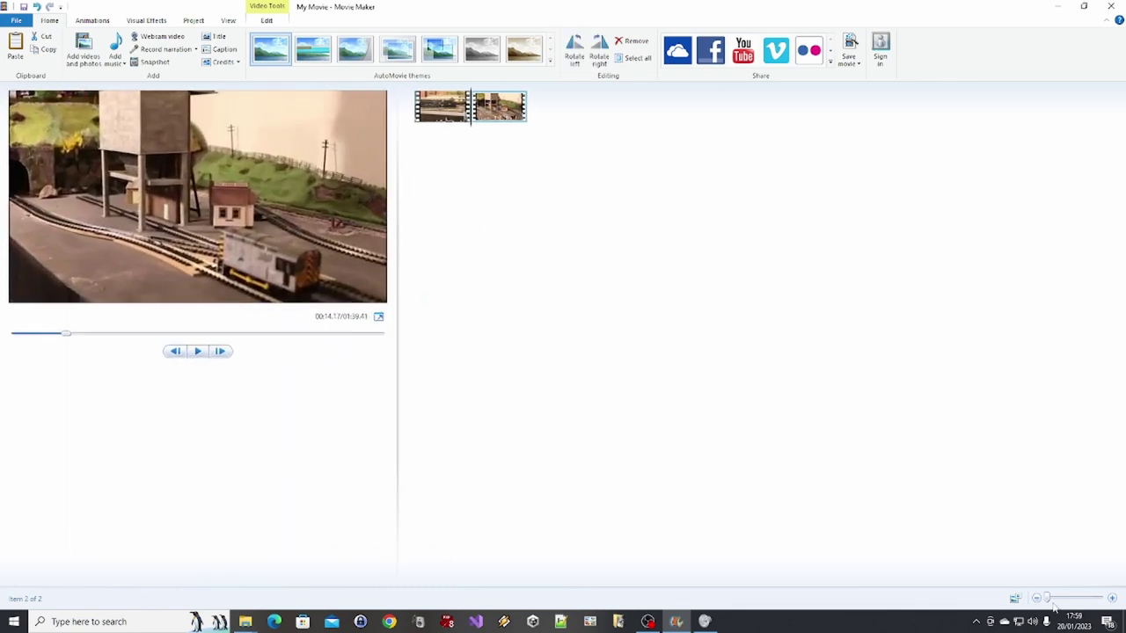
drag(1048, 598, 1093, 604)
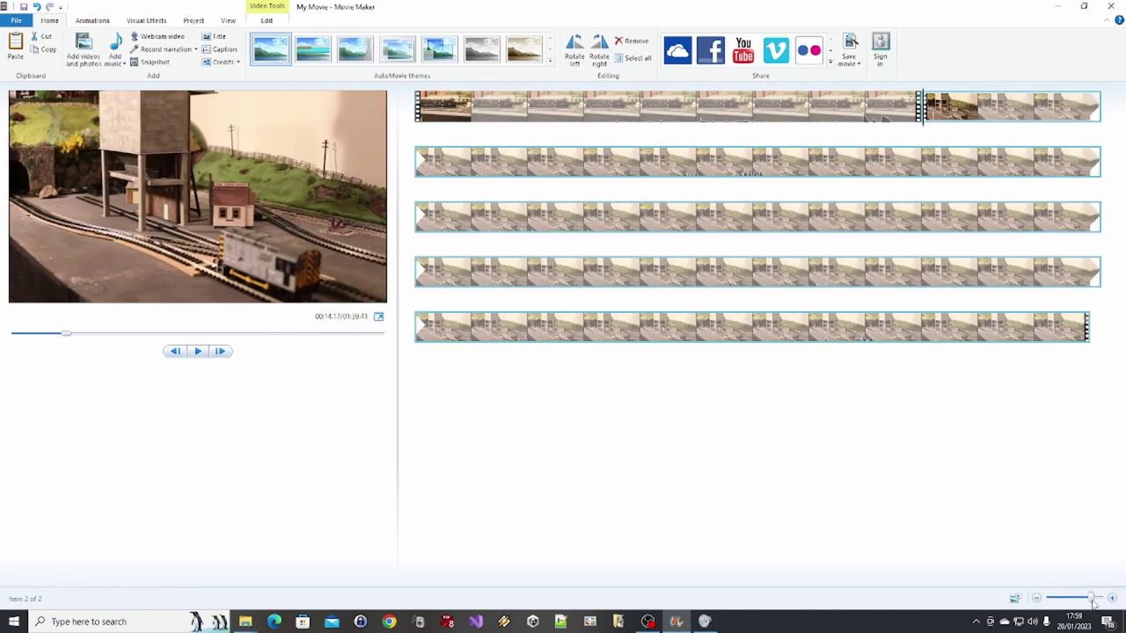
click(1039, 599)
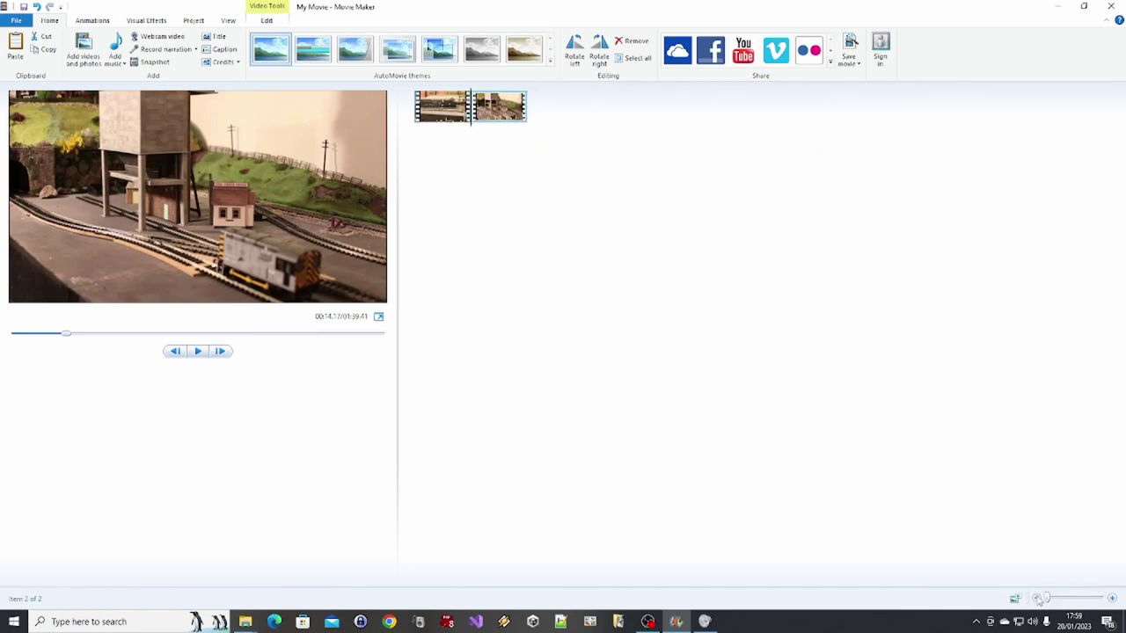
drag(397, 226, 691, 232)
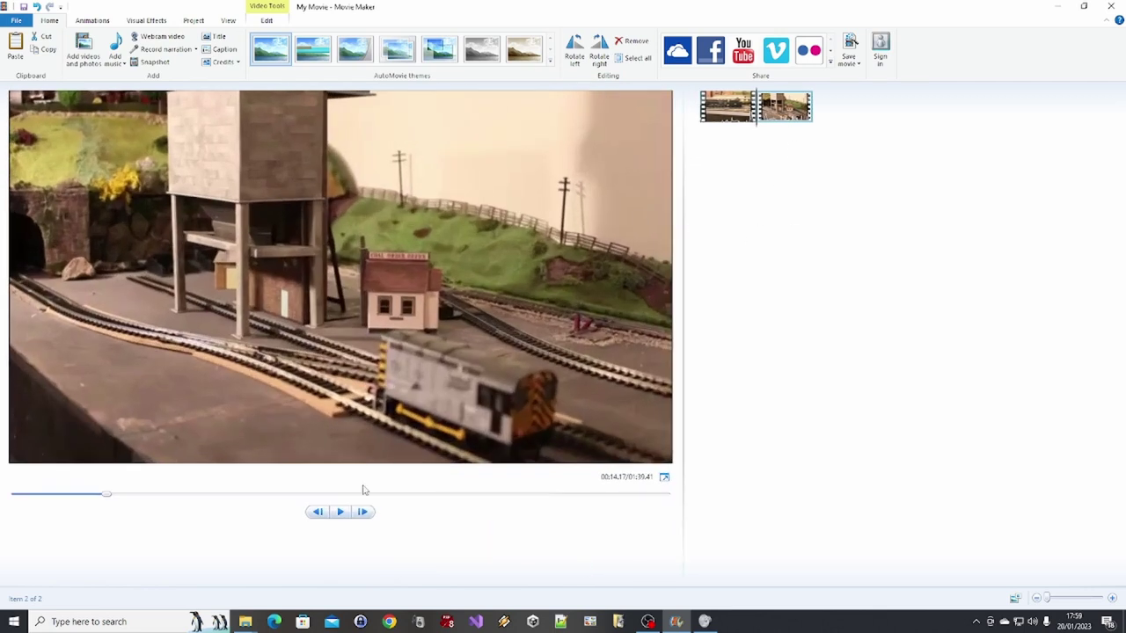
Mute Movie Maker in the Volume Mixer, then play and scrub through the preview.
key(space)
key(space)
click(1030, 621)
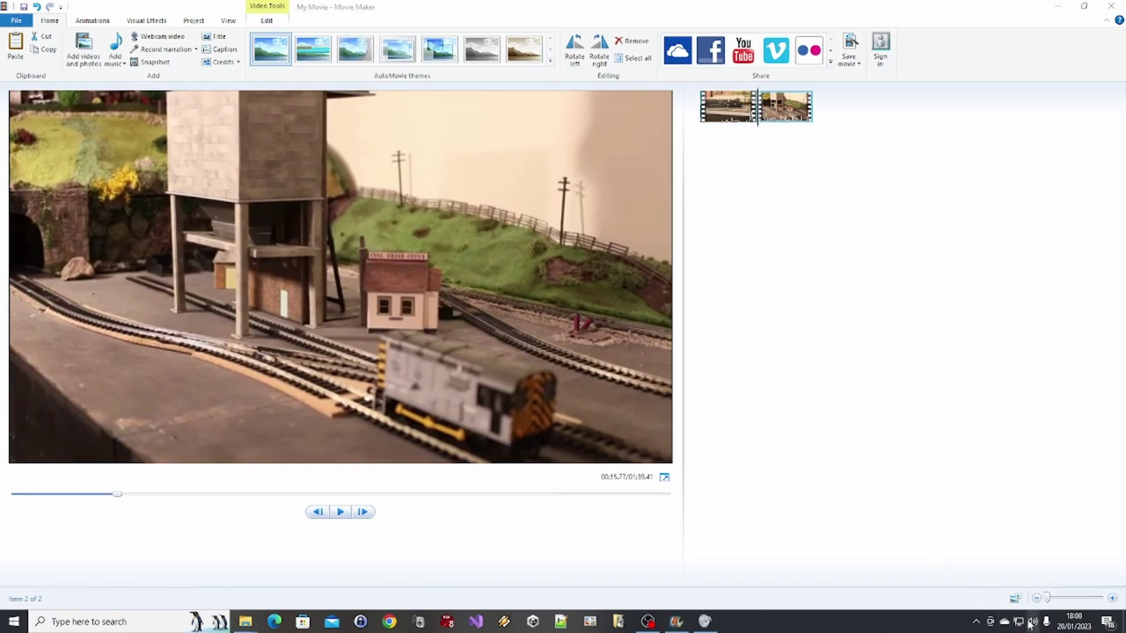
right_click(1030, 623)
click(1027, 551)
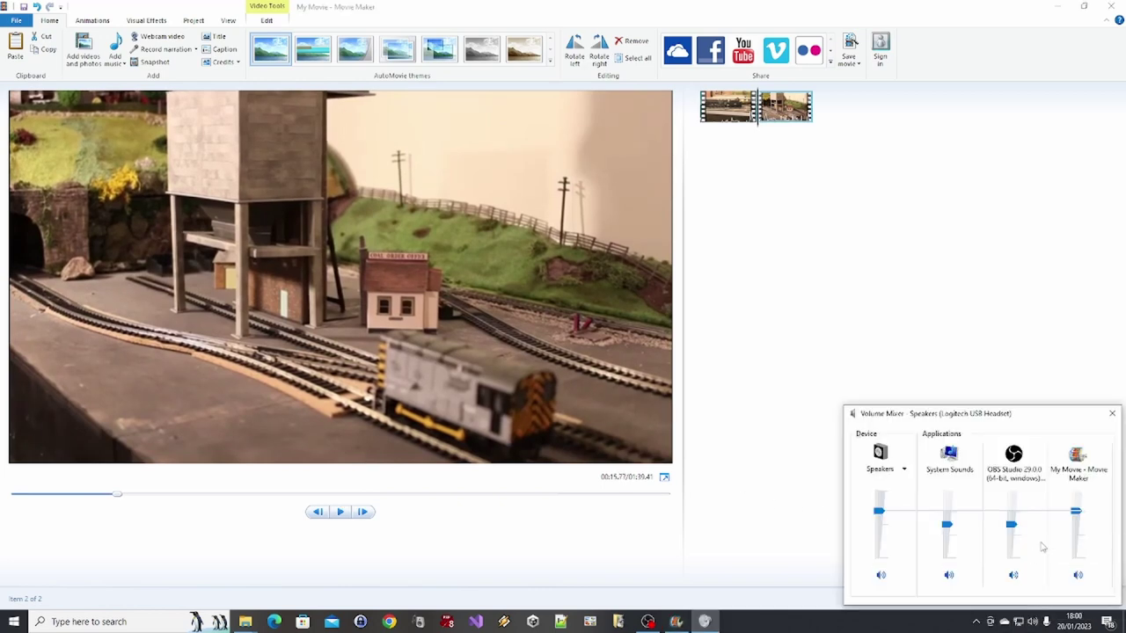
click(1078, 575)
click(758, 543)
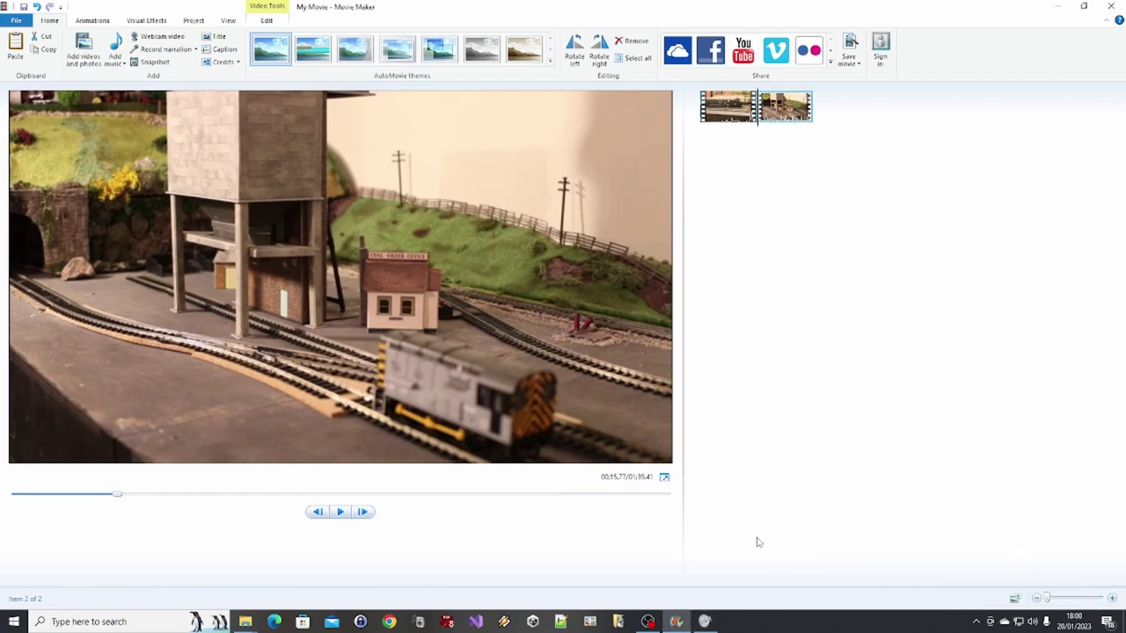
click(298, 419)
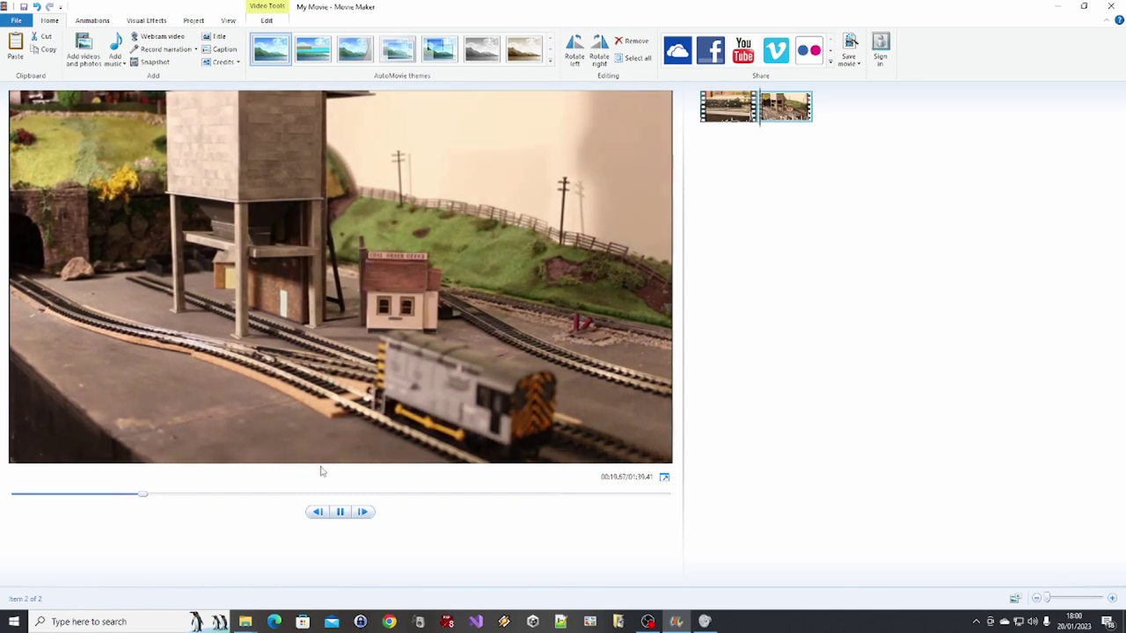
drag(150, 494, 5, 512)
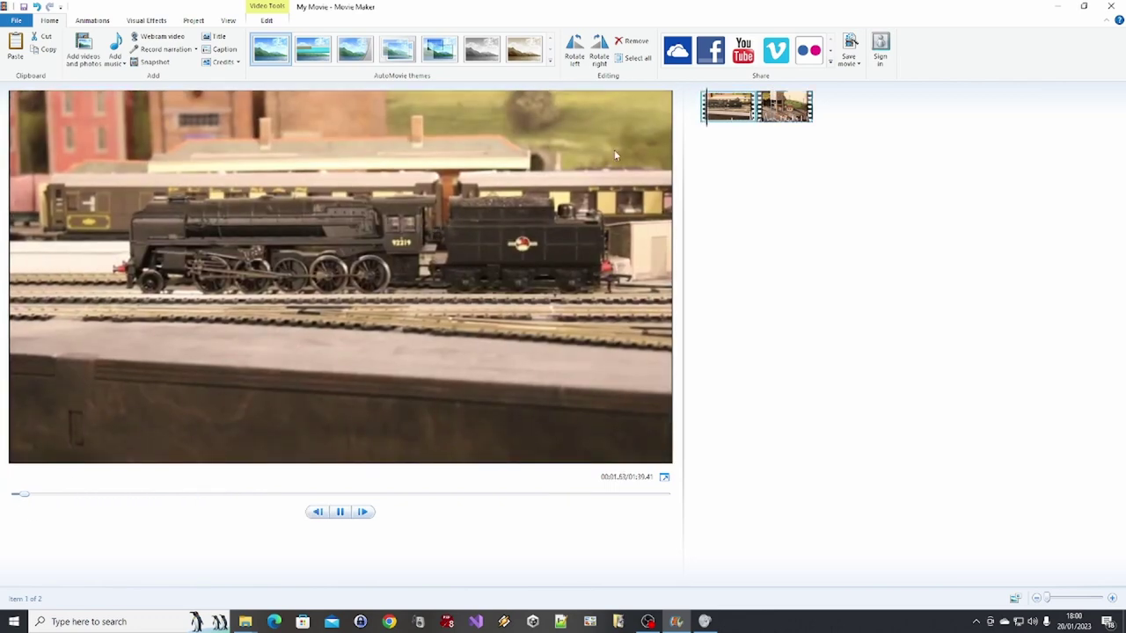
click(341, 512)
Open the first clip in the Trim tool and drag its start point later, previewing the result.
click(733, 115)
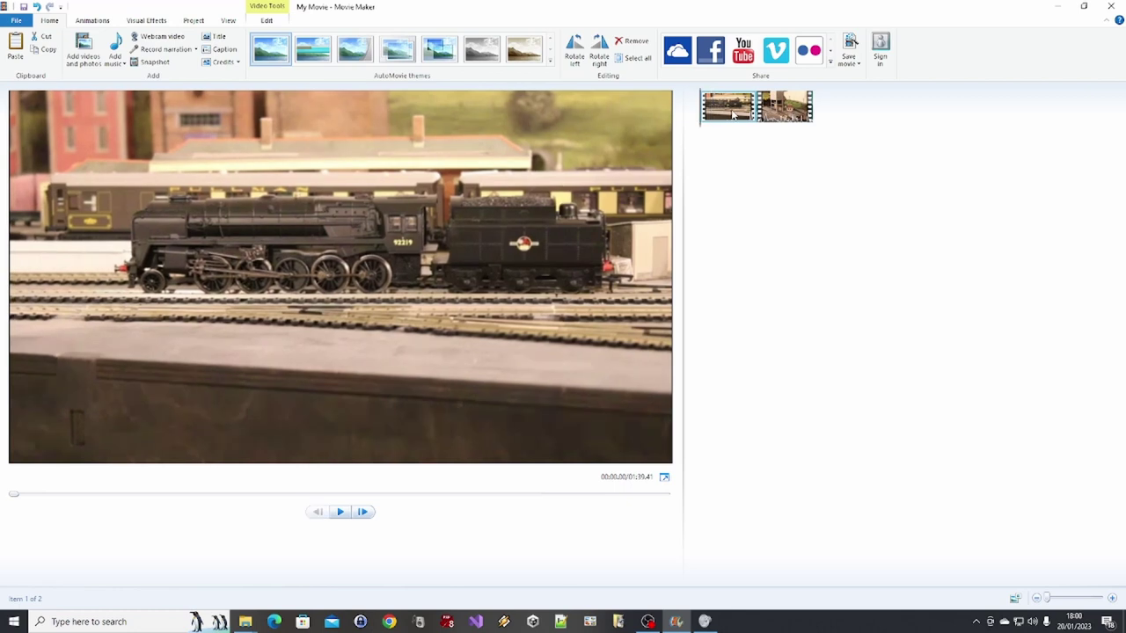
double_click(733, 115)
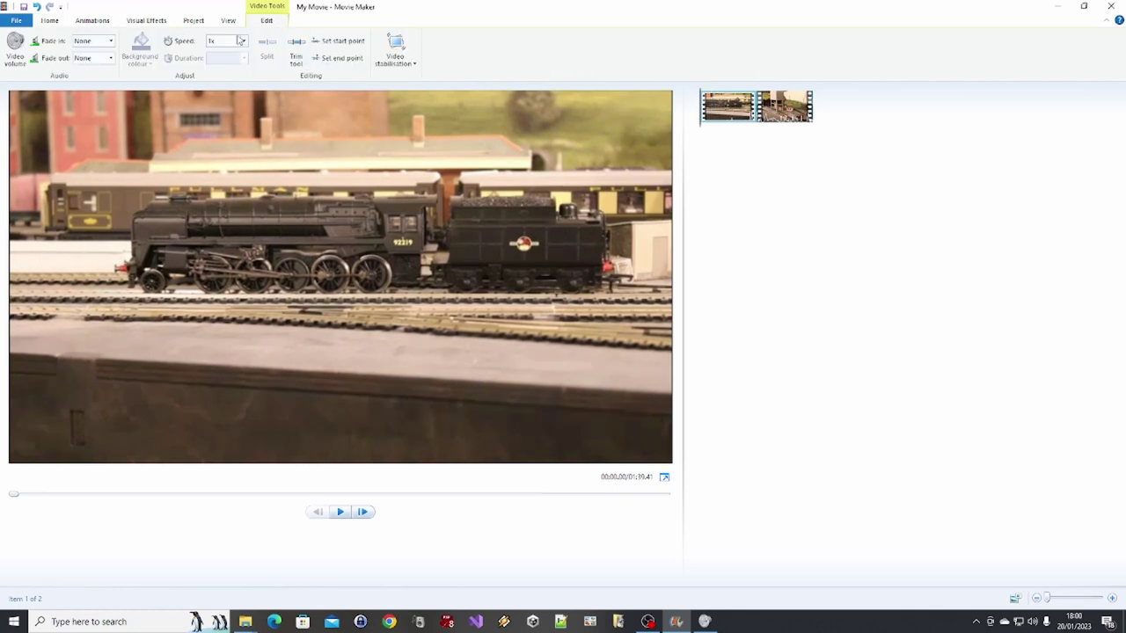
click(270, 27)
click(296, 57)
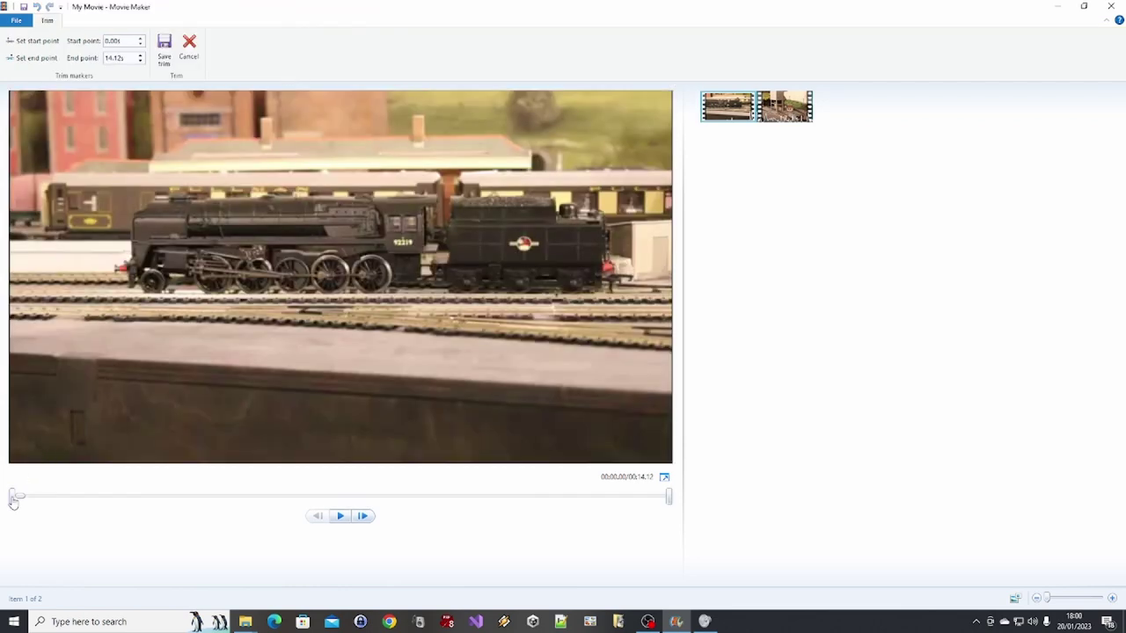
drag(13, 499, 133, 499)
key(space)
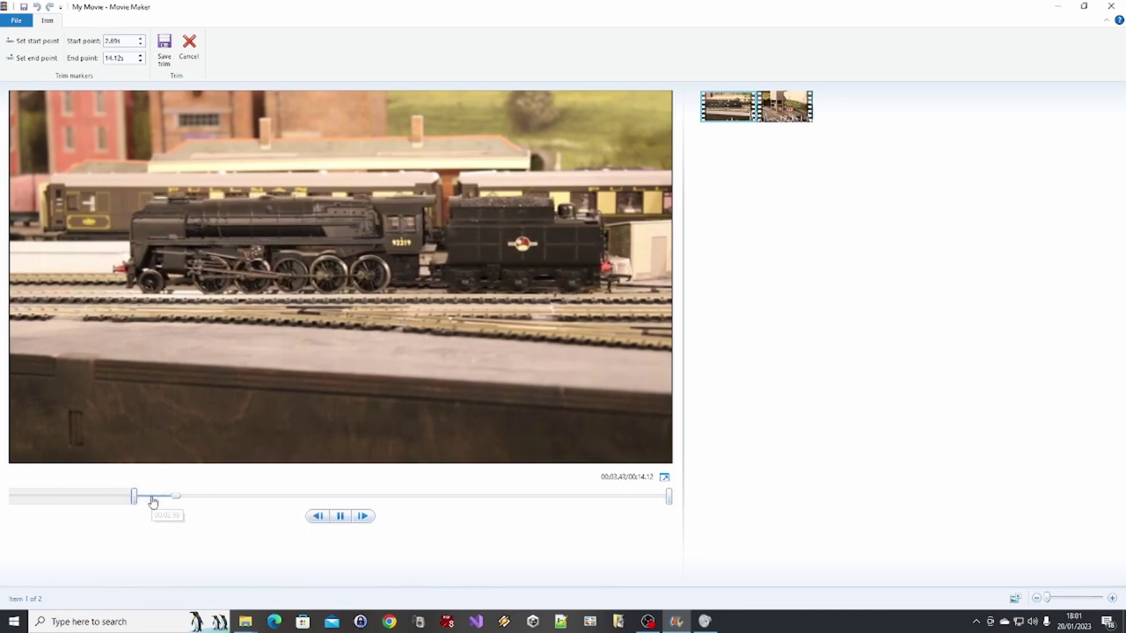
key(space)
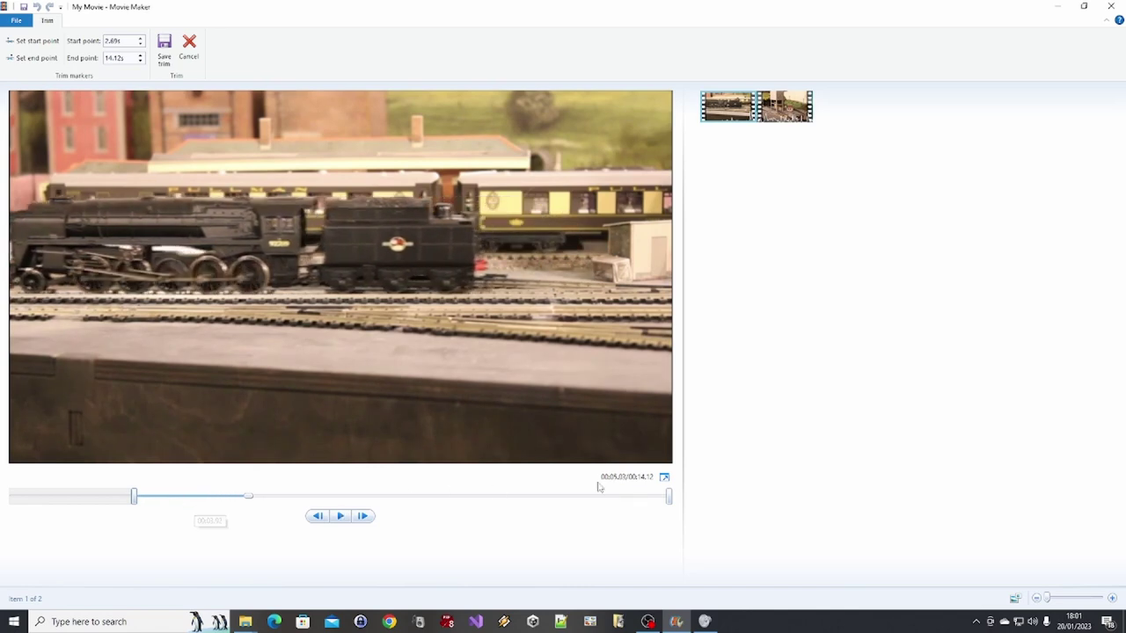
Pull the end point earlier and save the trim with 7.69s start and 8.30s end.
drag(249, 498, 401, 498)
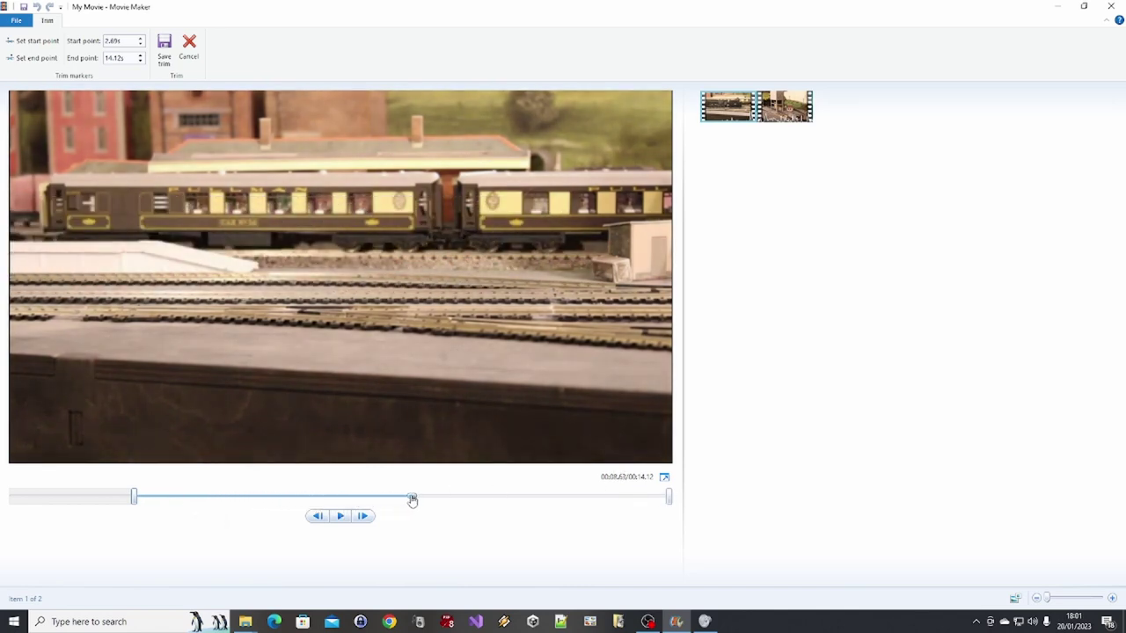
drag(412, 500, 360, 518)
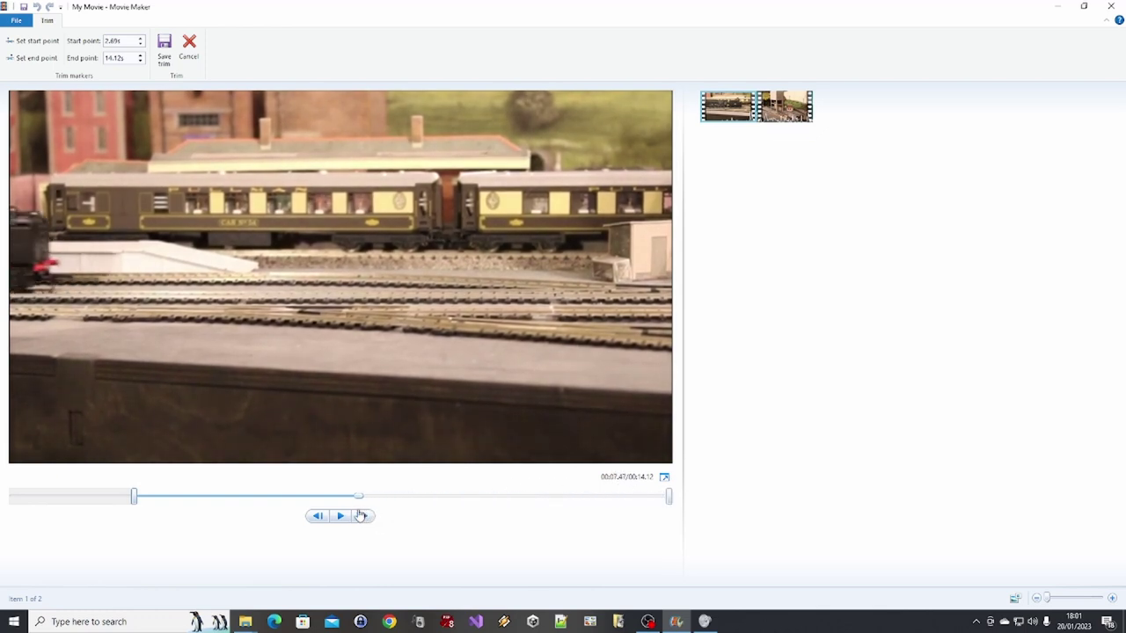
mouse_move(670, 497)
mouse_down()
mouse_move(376, 513)
mouse_move(407, 516)
mouse_up()
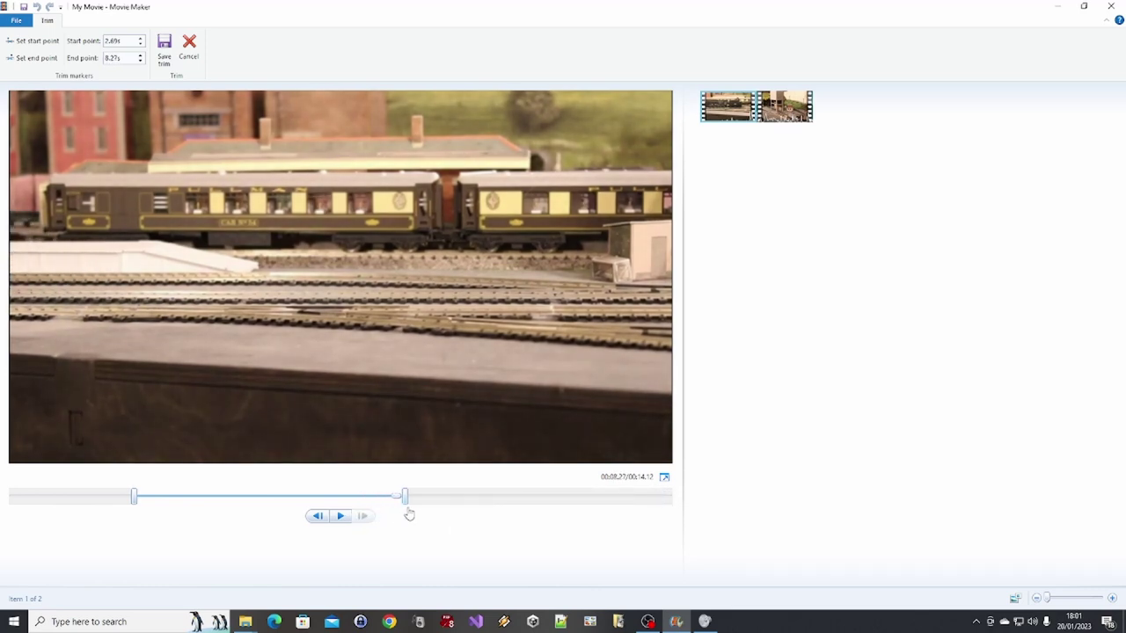
click(167, 55)
click(797, 122)
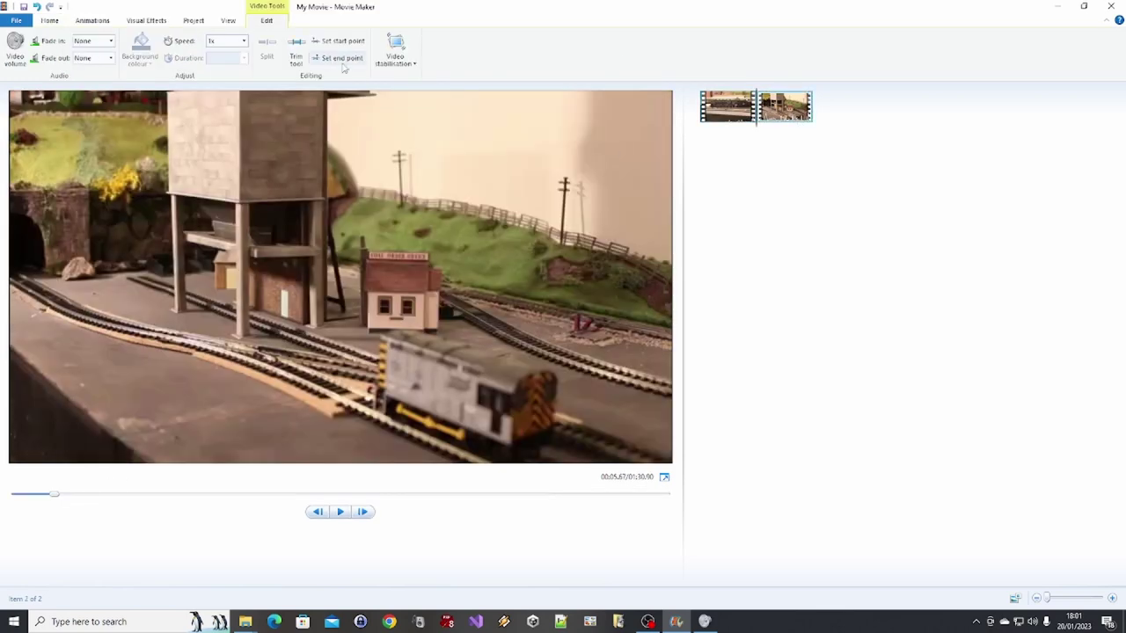
Trim the second clip to start at 23.04s and drag its end point well earlier.
click(297, 60)
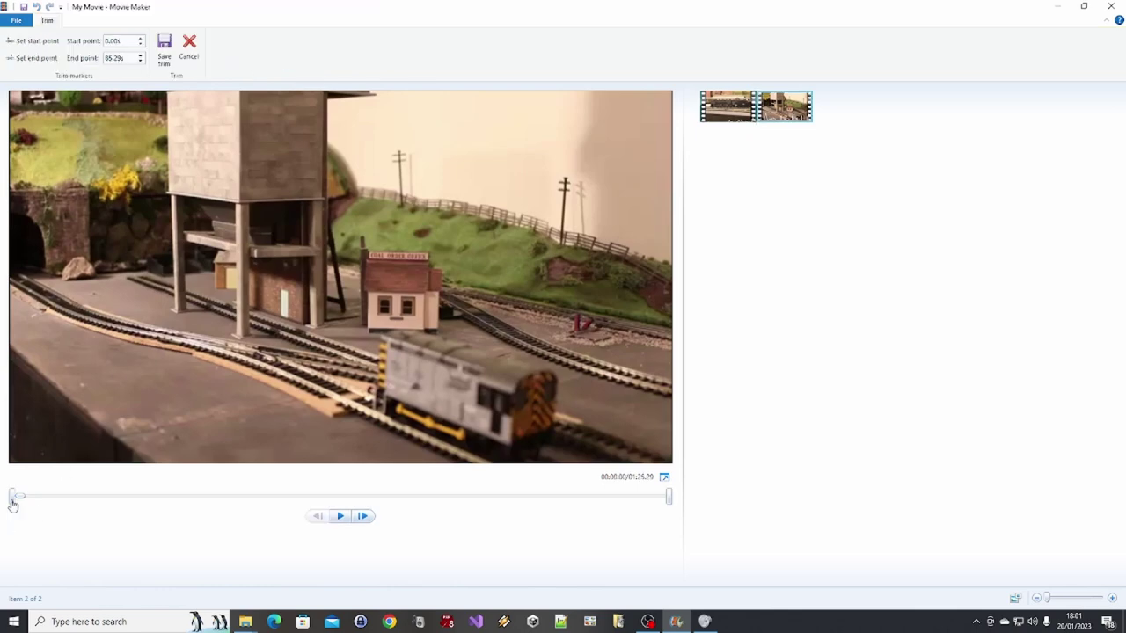
drag(13, 498, 184, 501)
key(space)
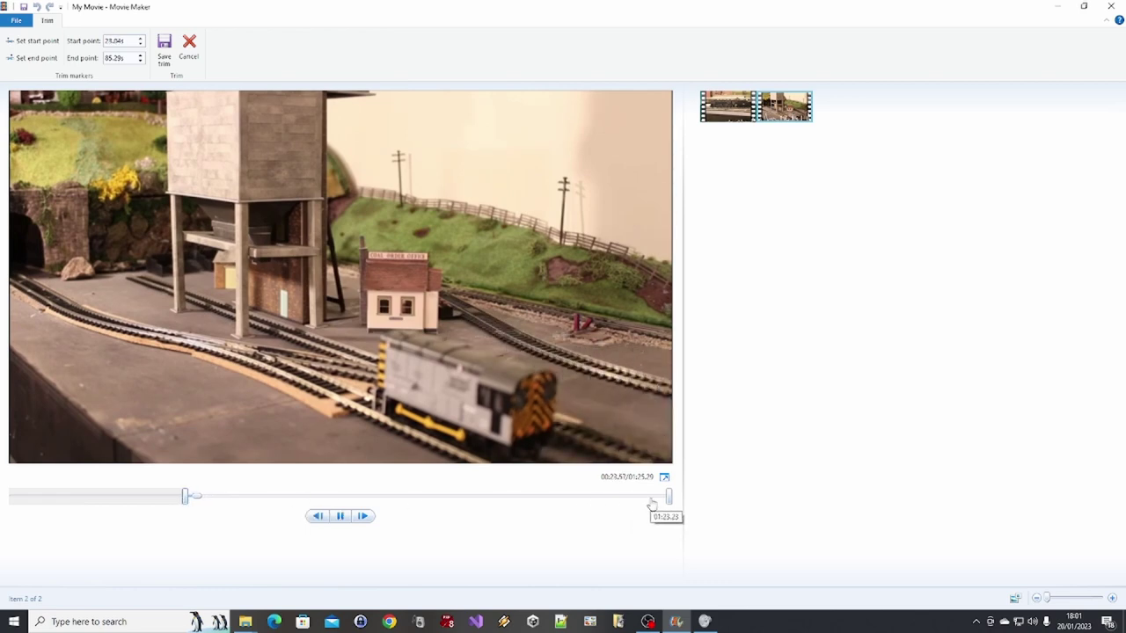
key(space)
mouse_move(668, 505)
mouse_down()
mouse_move(414, 513)
mouse_move(656, 497)
mouse_up()
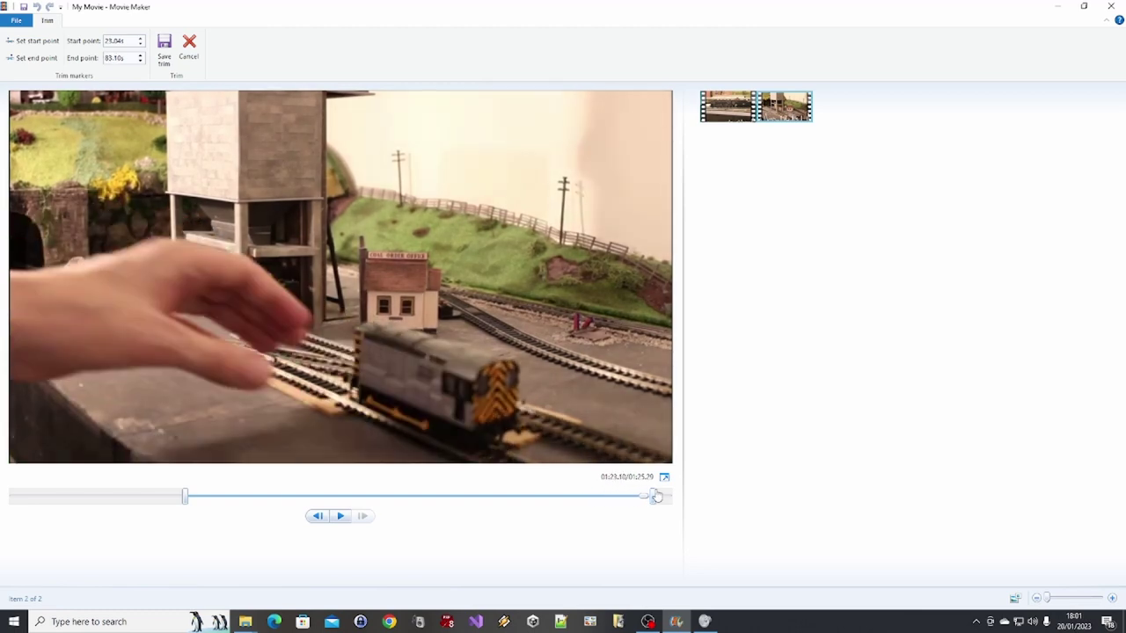
drag(657, 497, 334, 508)
Save the second clip's trim and briefly play the movie from the first clip.
click(164, 45)
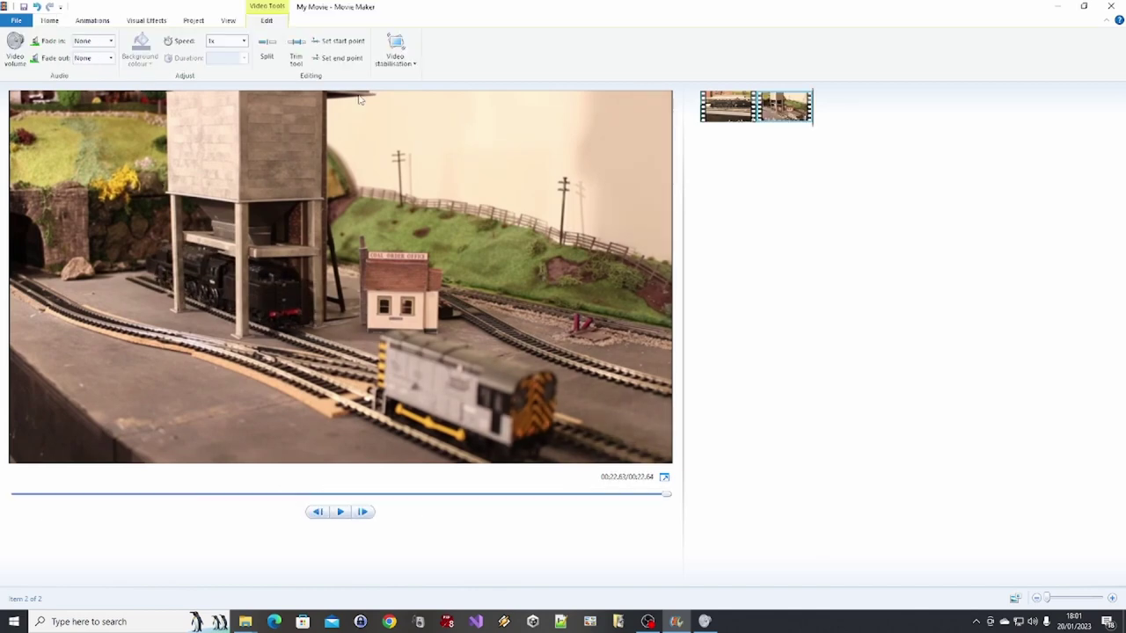
click(741, 115)
key(space)
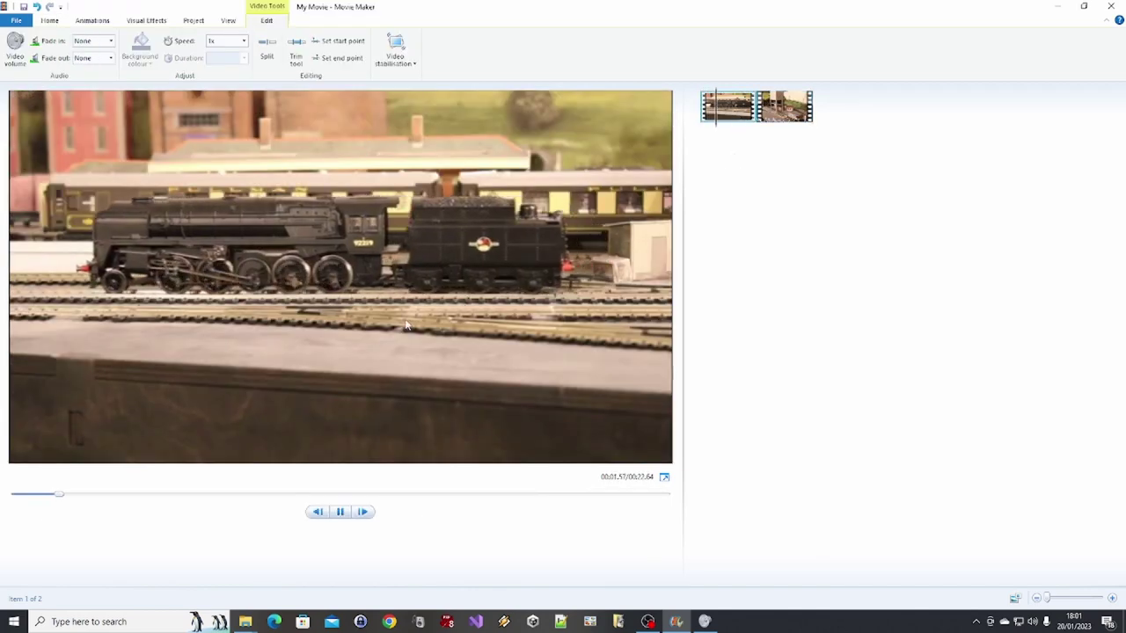
key(space)
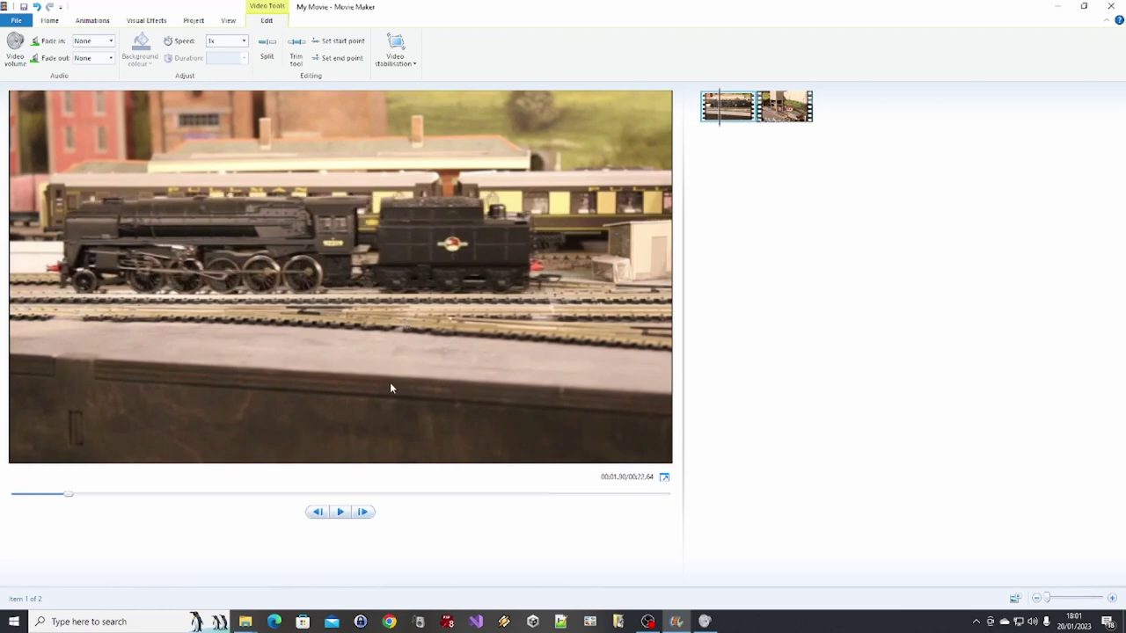
click(730, 116)
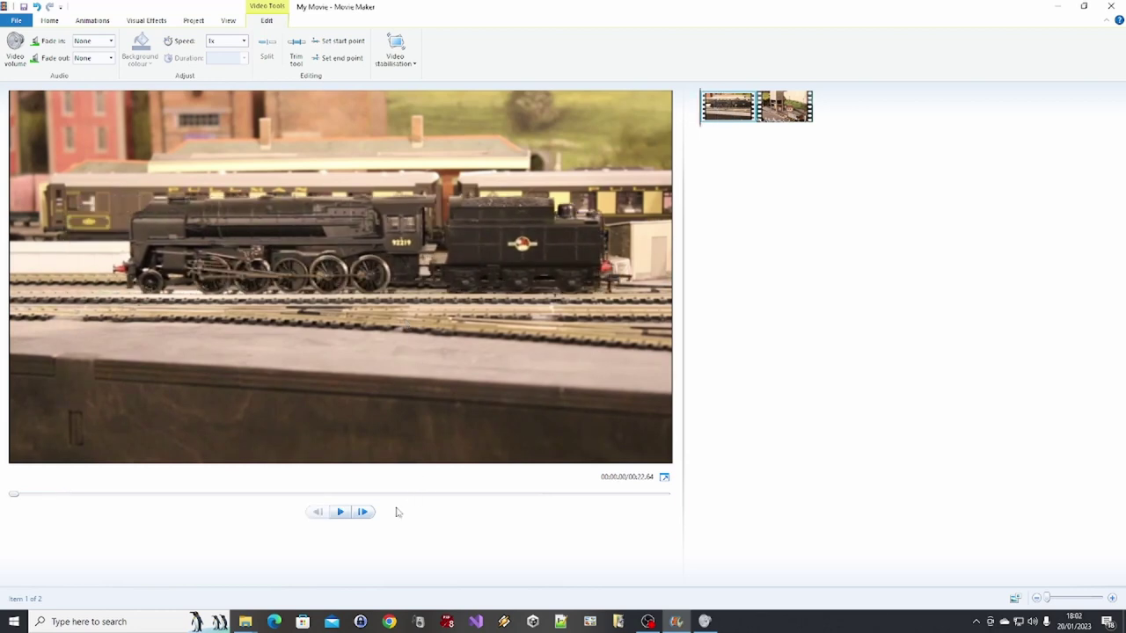
Play the trimmed movie into the coaling-tower scene, then return to the start.
click(341, 518)
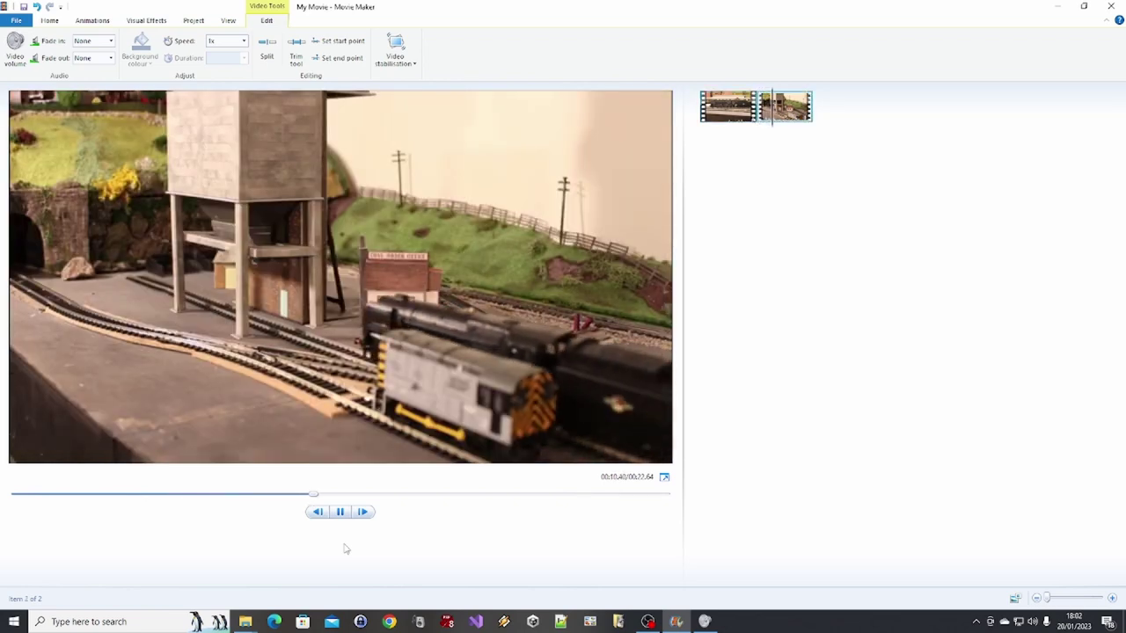
click(343, 514)
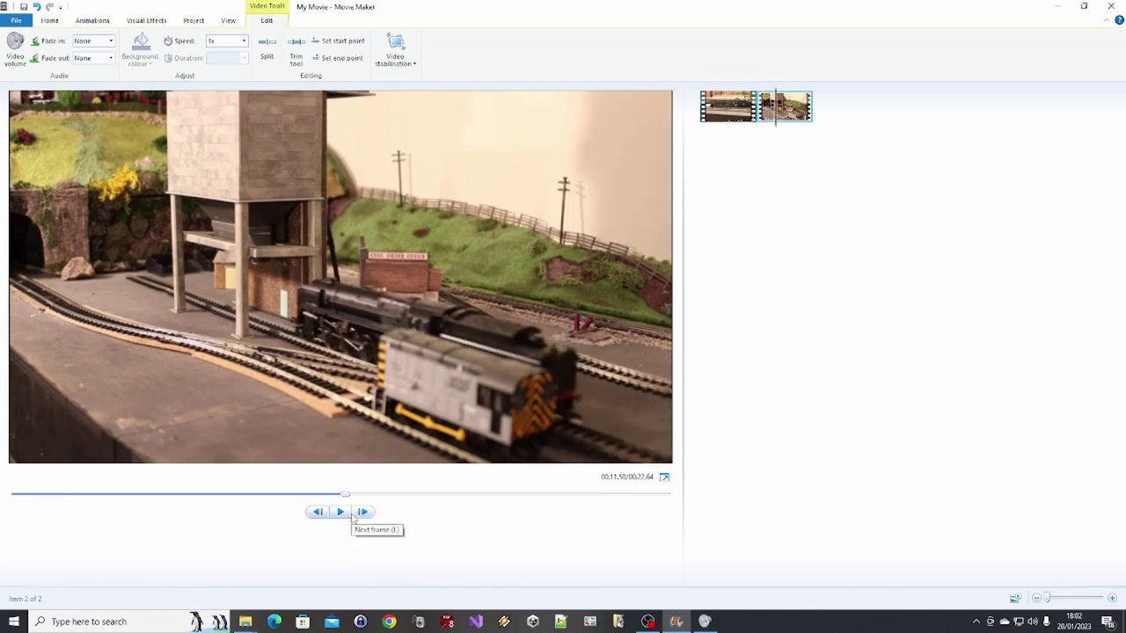
click(724, 110)
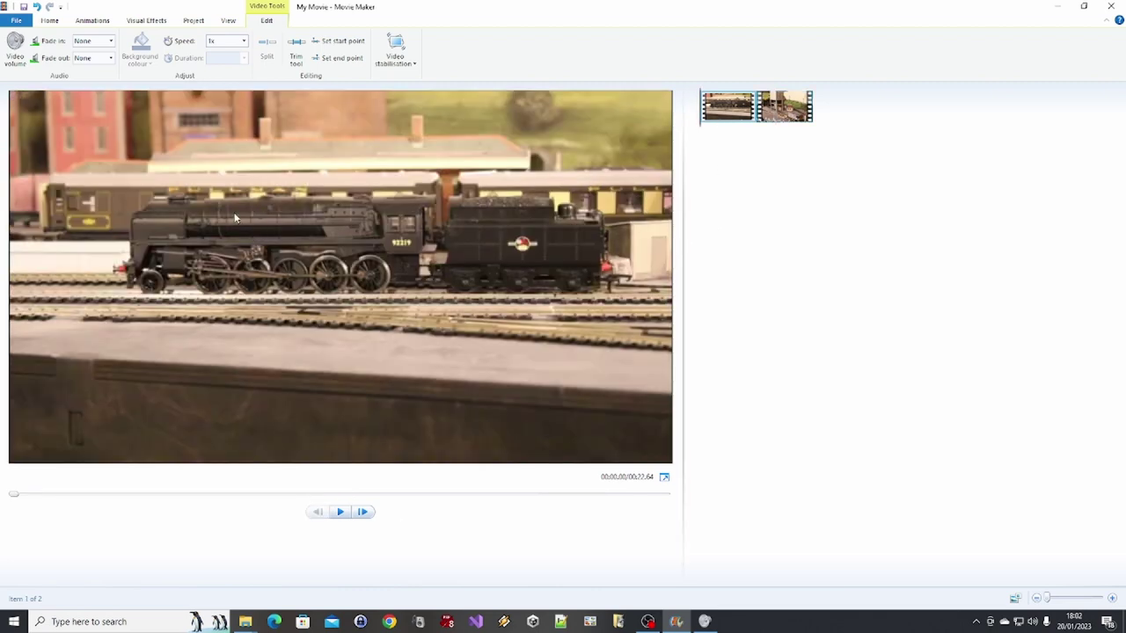
click(48, 21)
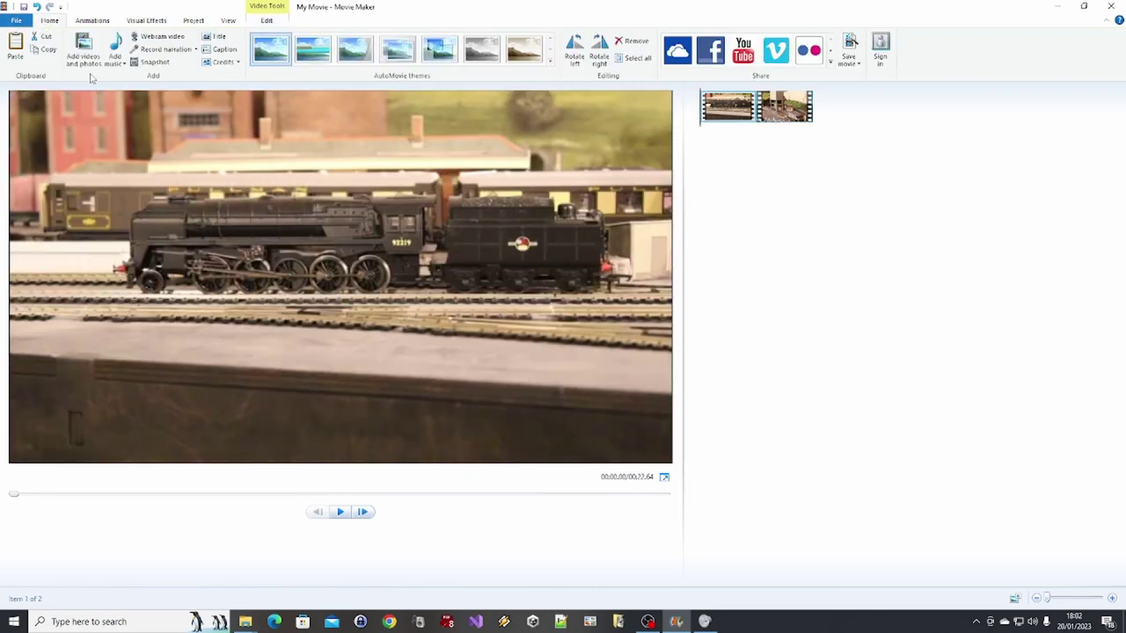
click(16, 21)
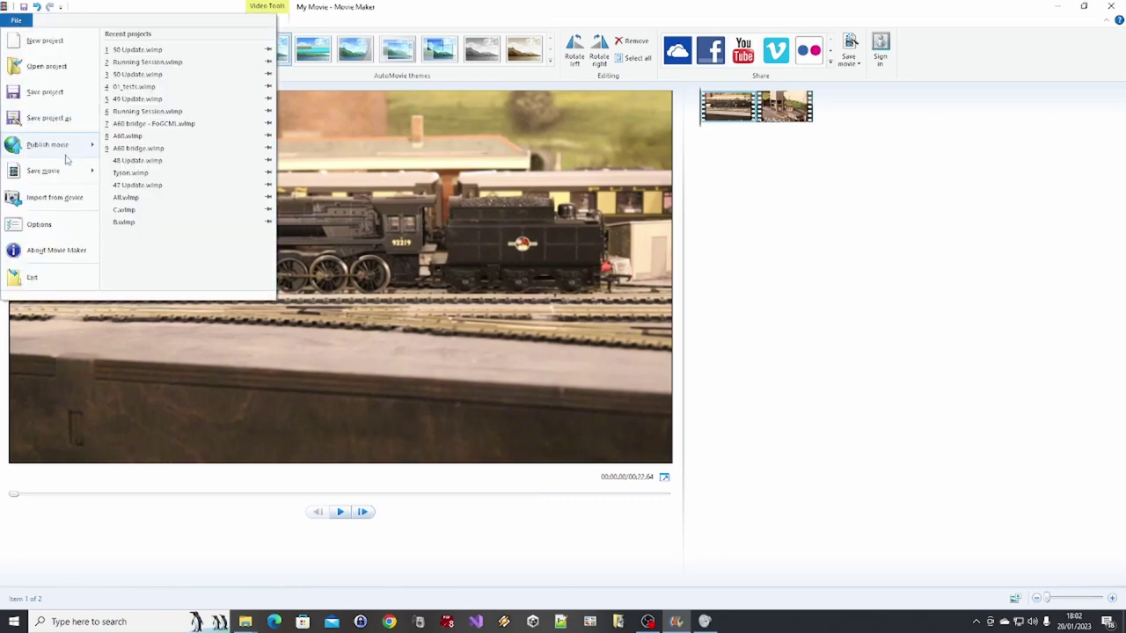
mouse_move(71, 177)
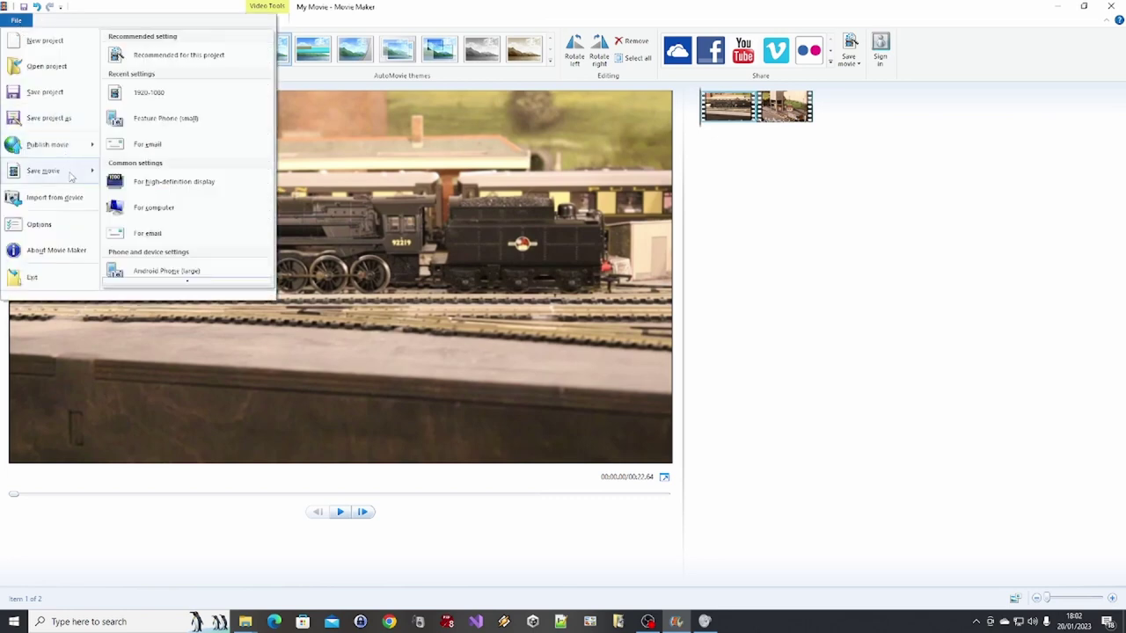
click(150, 93)
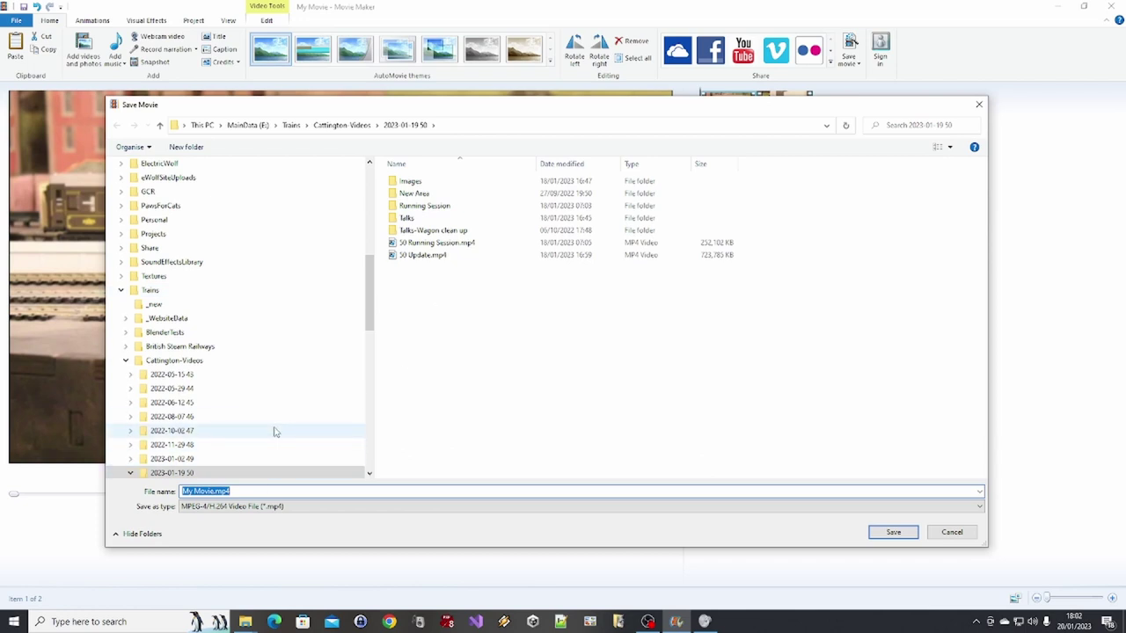
key(Escape)
click(16, 20)
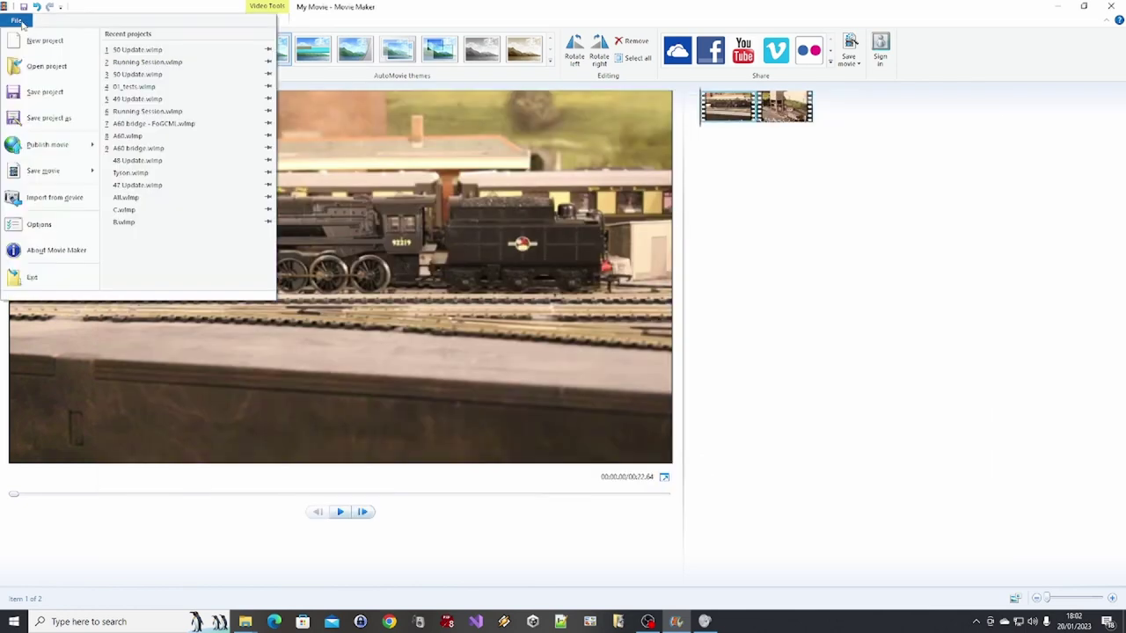
mouse_move(51, 178)
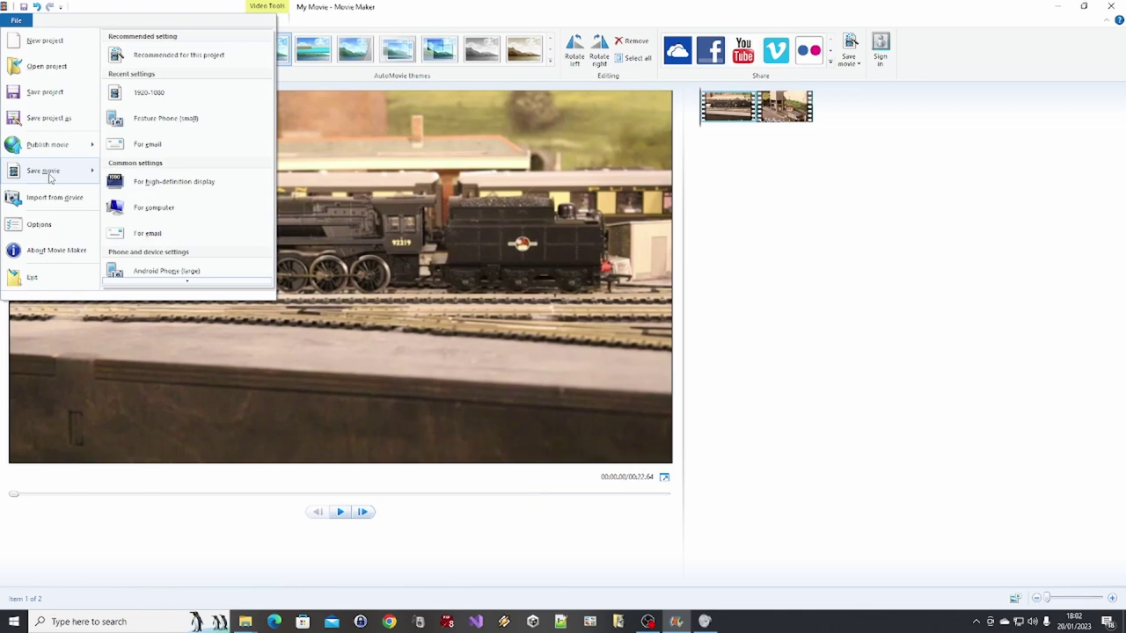
mouse_move(53, 145)
scroll(178, 268, down, 8)
scroll(185, 216, up, 5)
scroll(180, 176, up, 3)
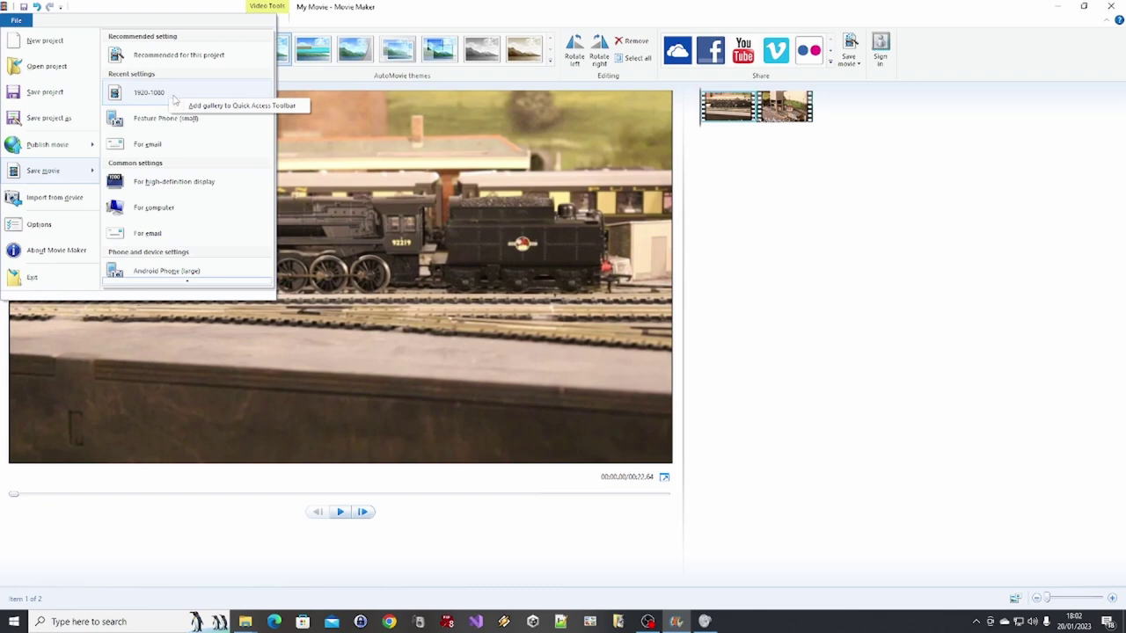
click(155, 98)
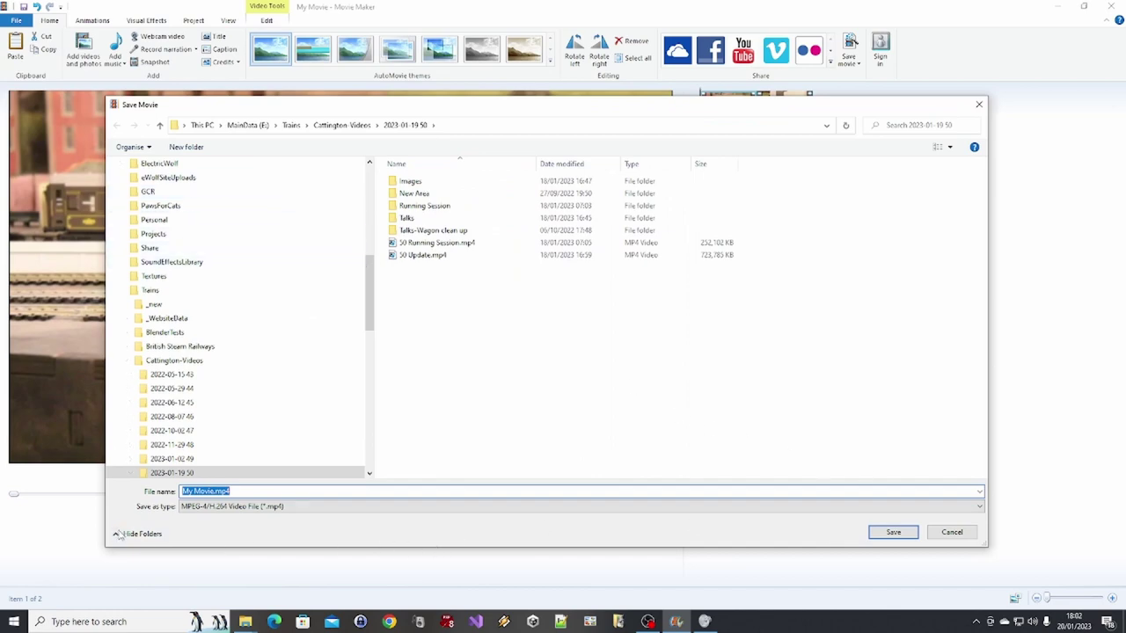
click(952, 532)
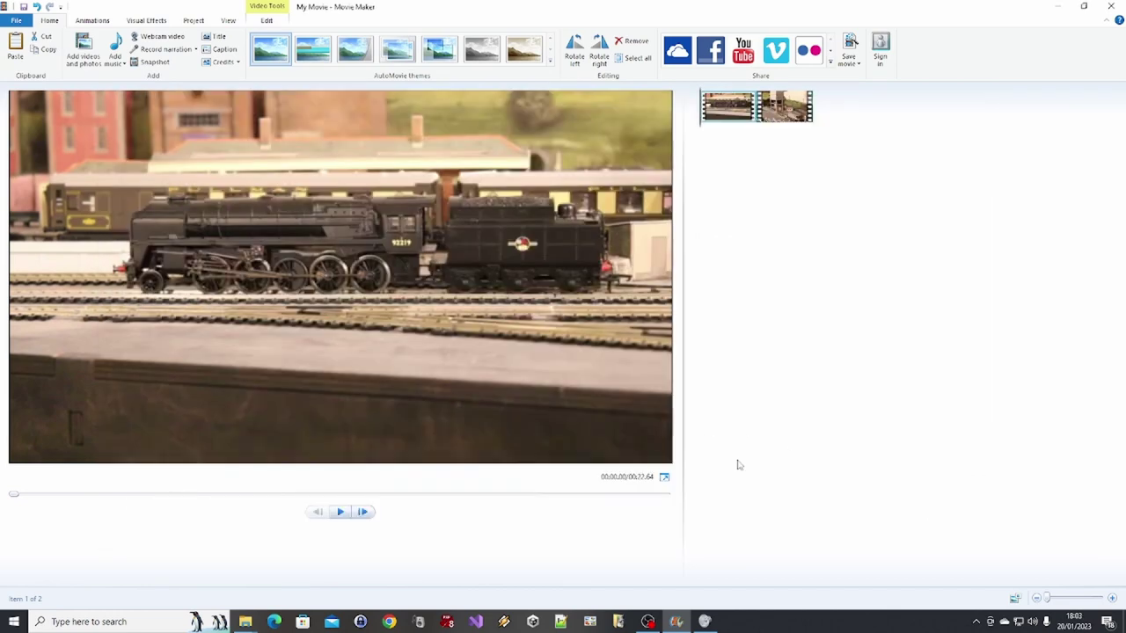
click(16, 19)
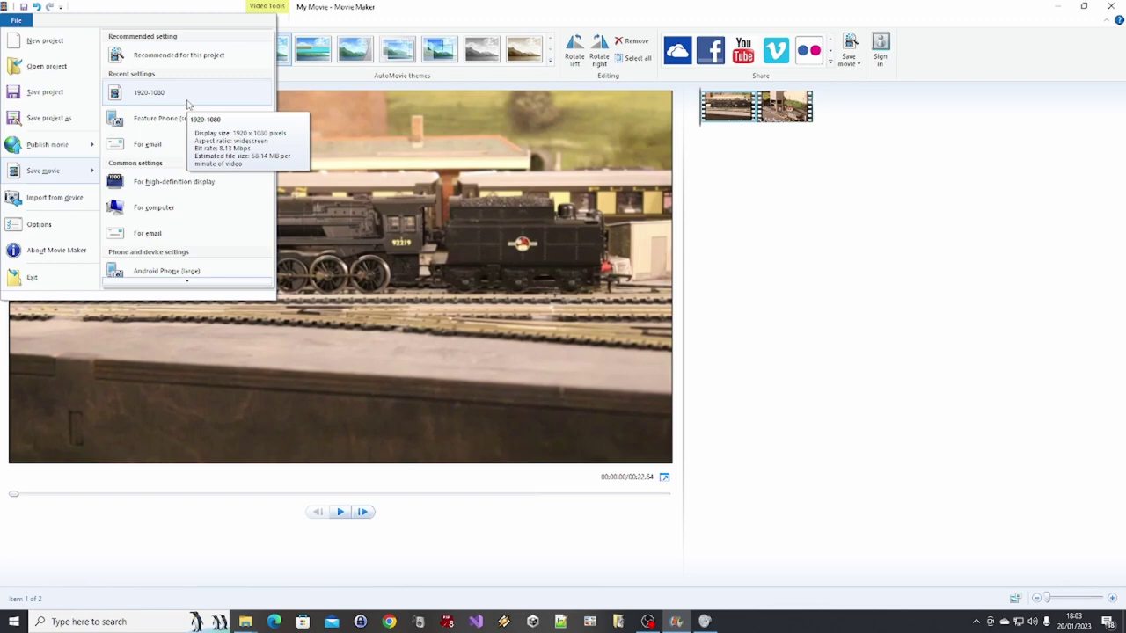
key(Escape)
click(805, 255)
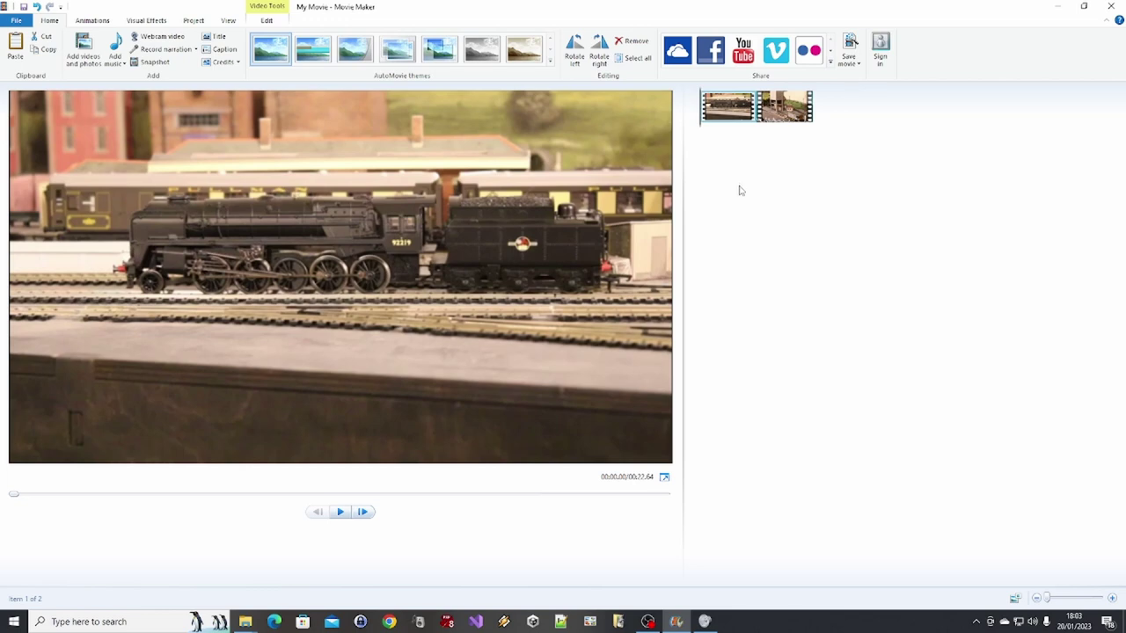
click(781, 109)
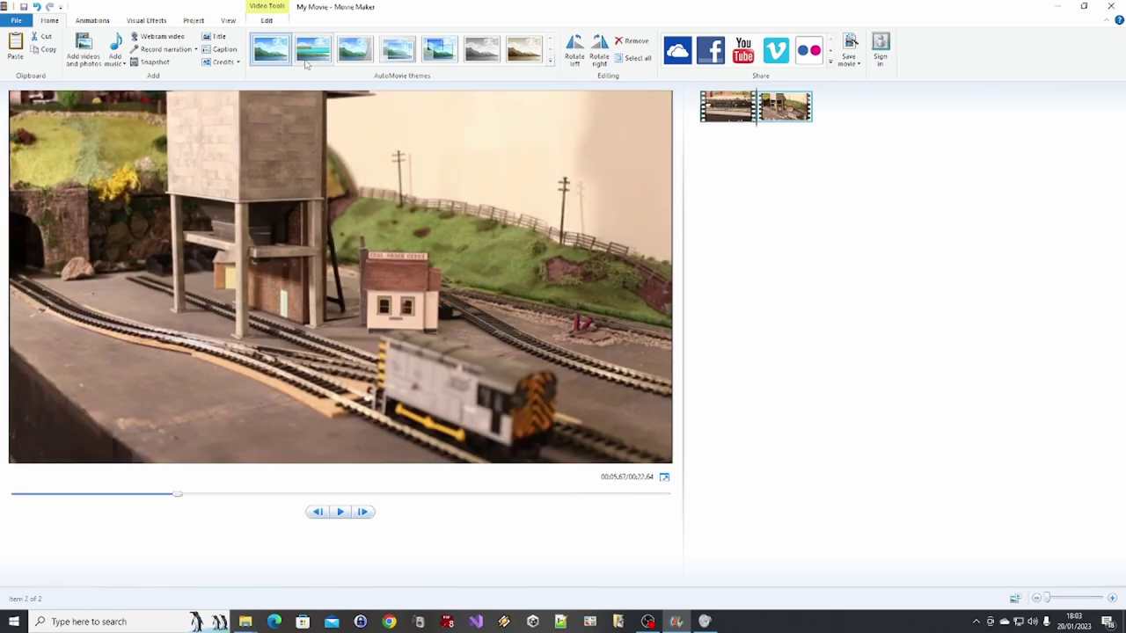
click(267, 21)
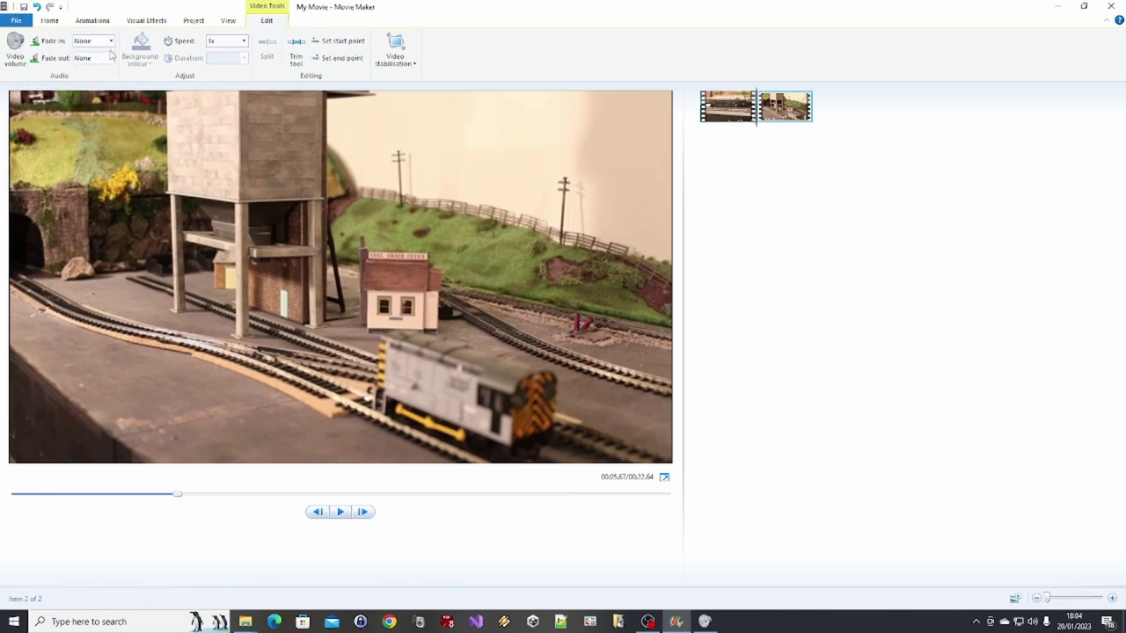
click(110, 42)
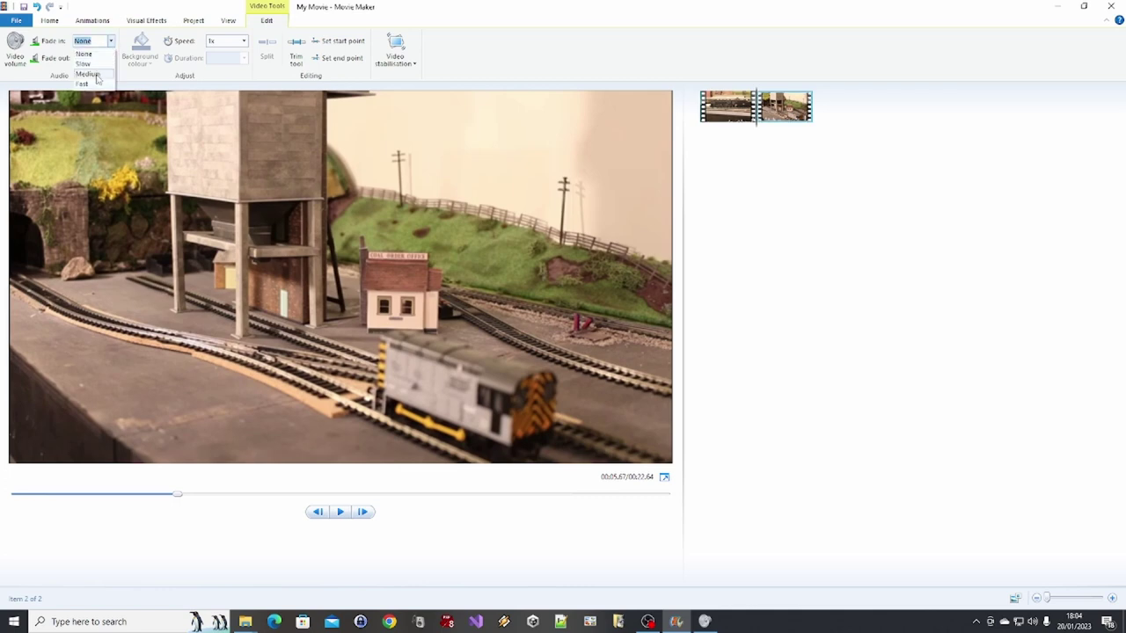
click(98, 77)
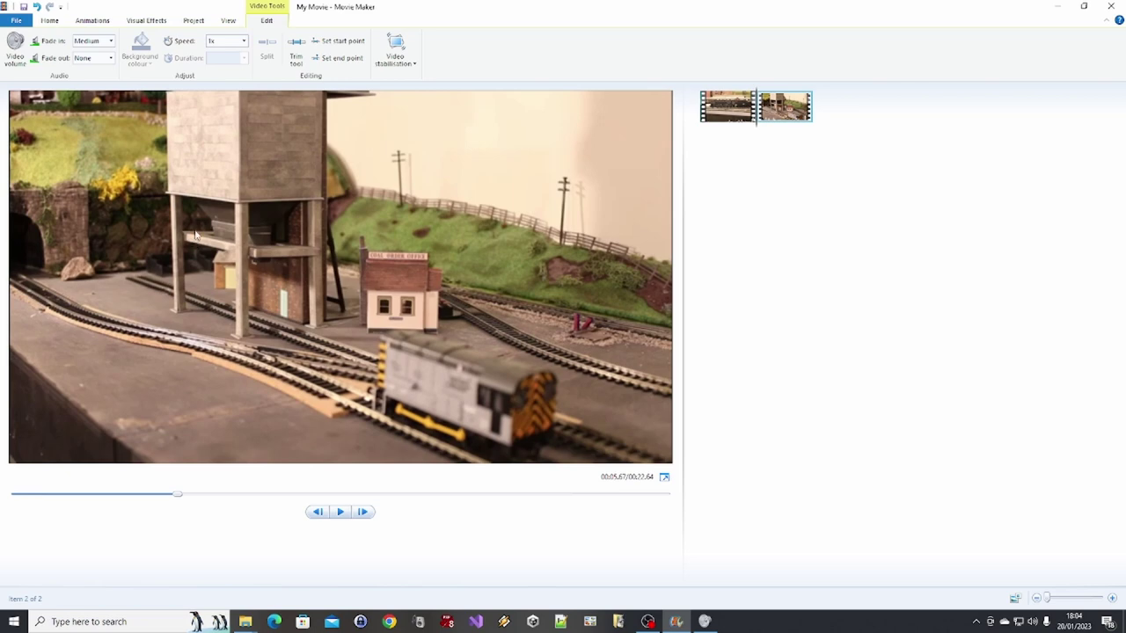
click(111, 42)
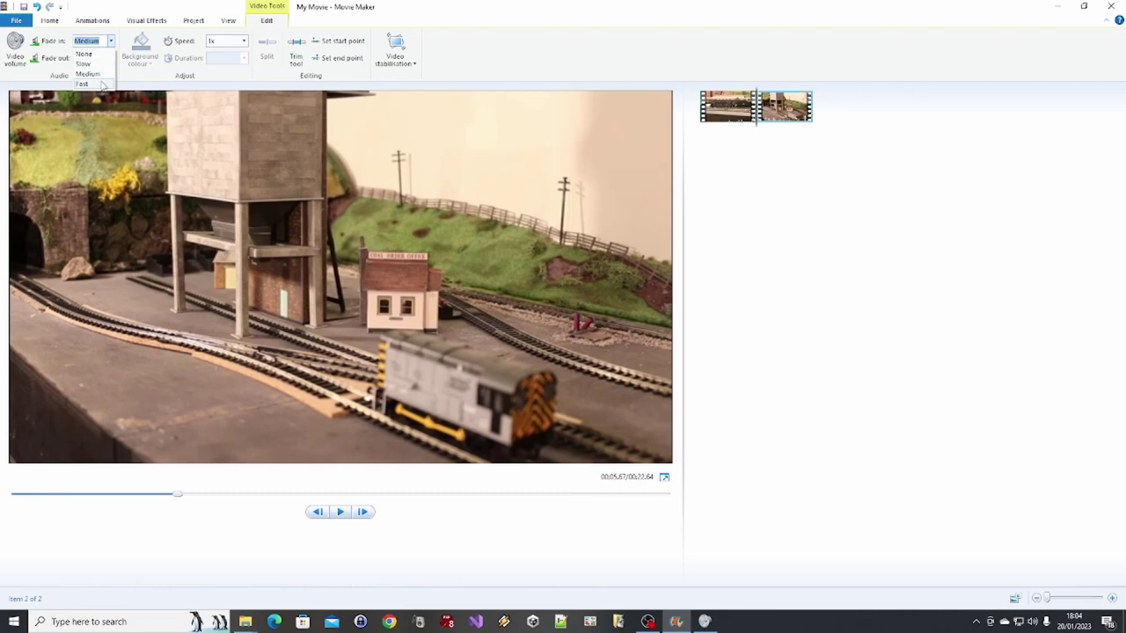
click(102, 86)
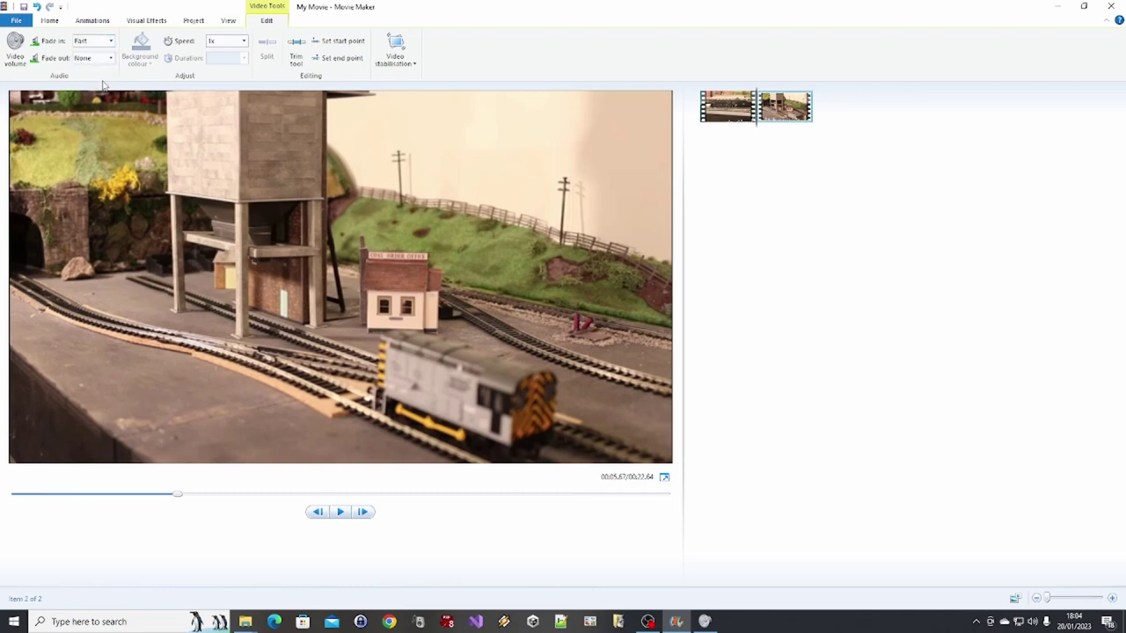
click(101, 43)
click(112, 42)
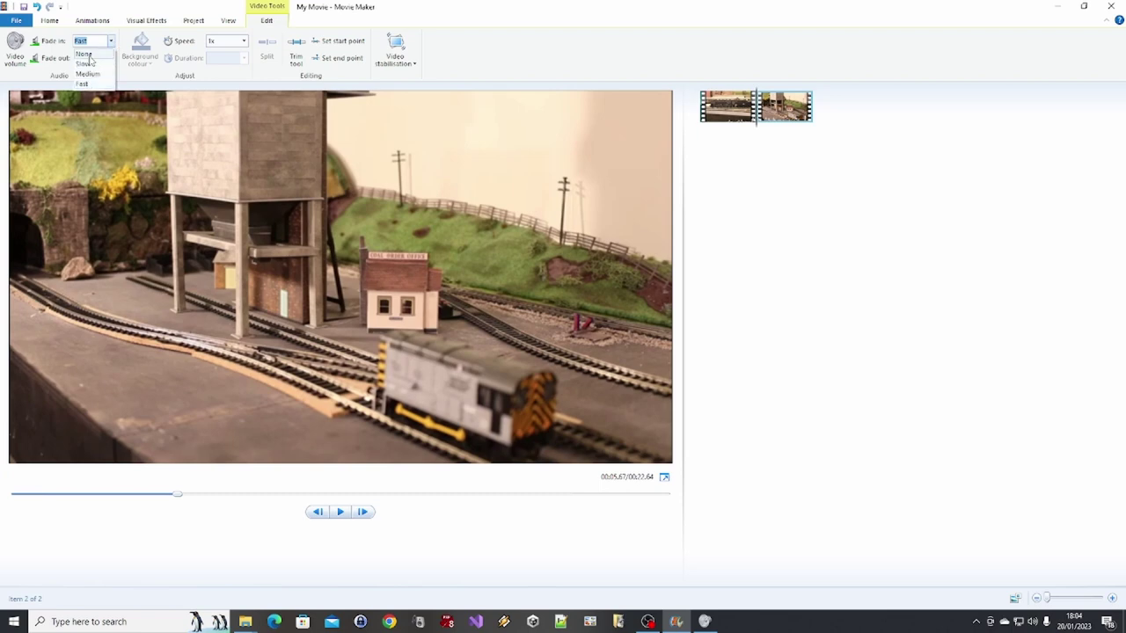
click(85, 55)
click(744, 116)
Add a title slide reading 'the start', then delete that slide.
click(49, 20)
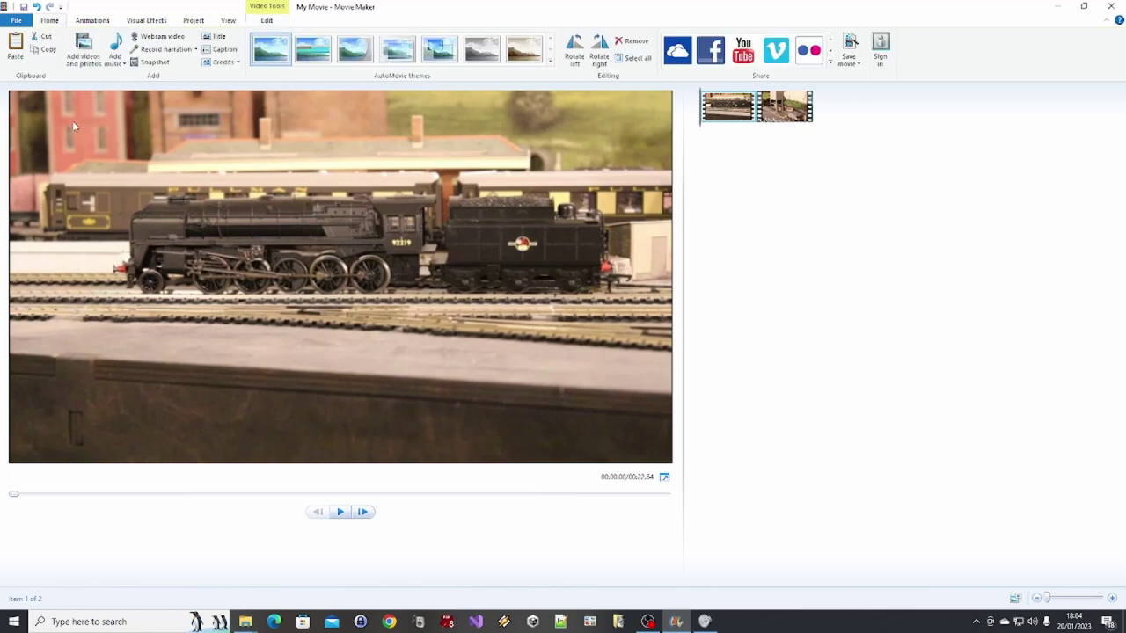
click(220, 37)
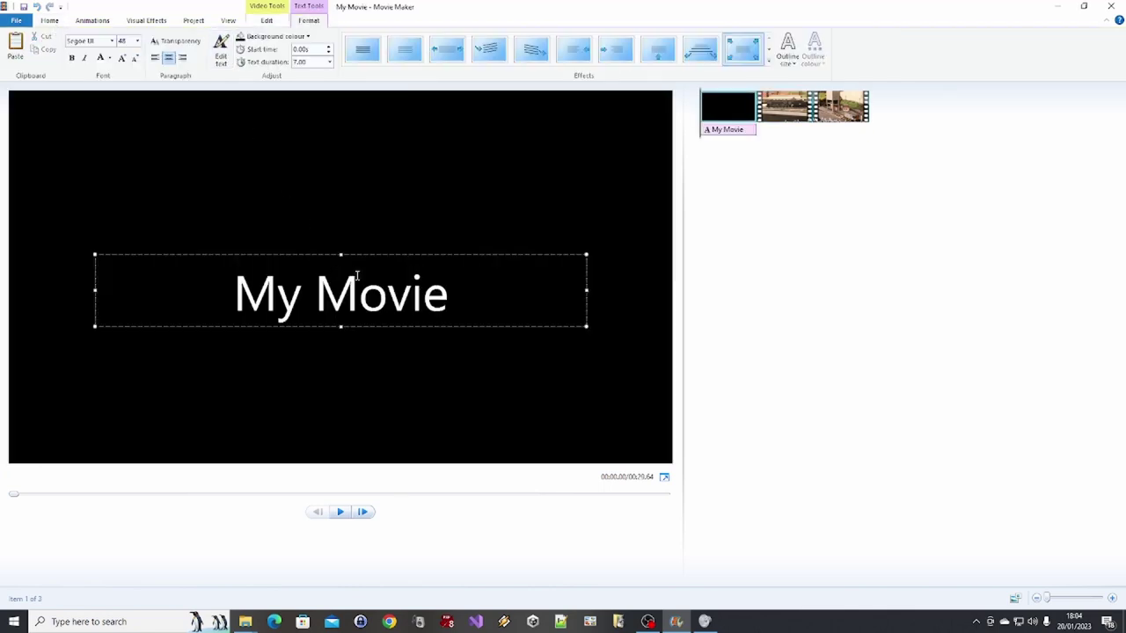
text(the start)
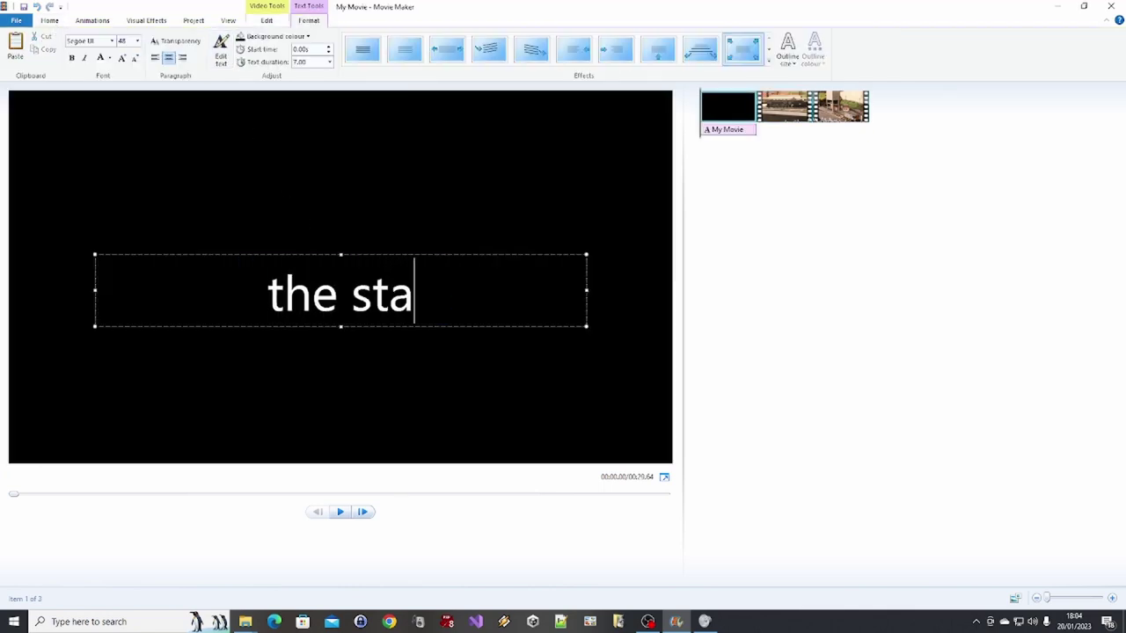
key(Return)
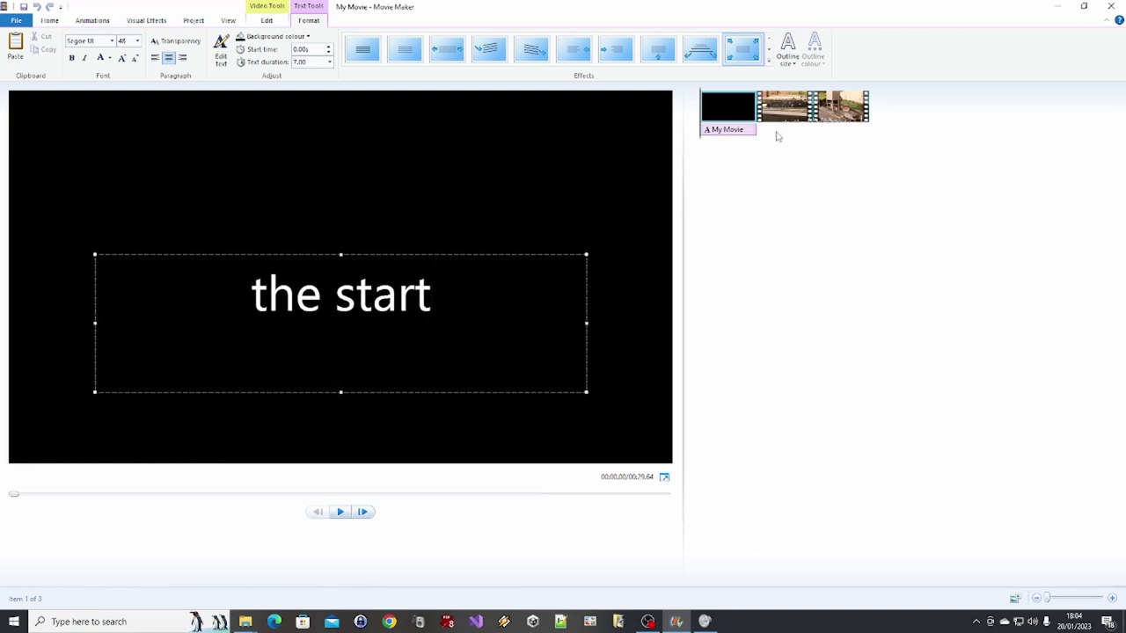
click(721, 122)
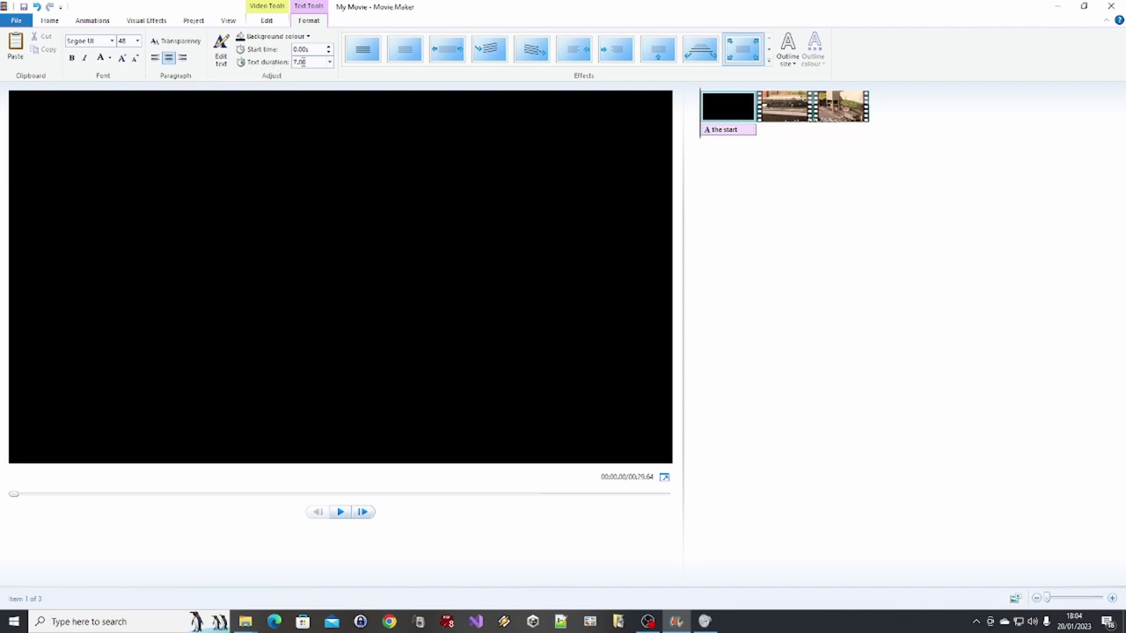
key(Delete)
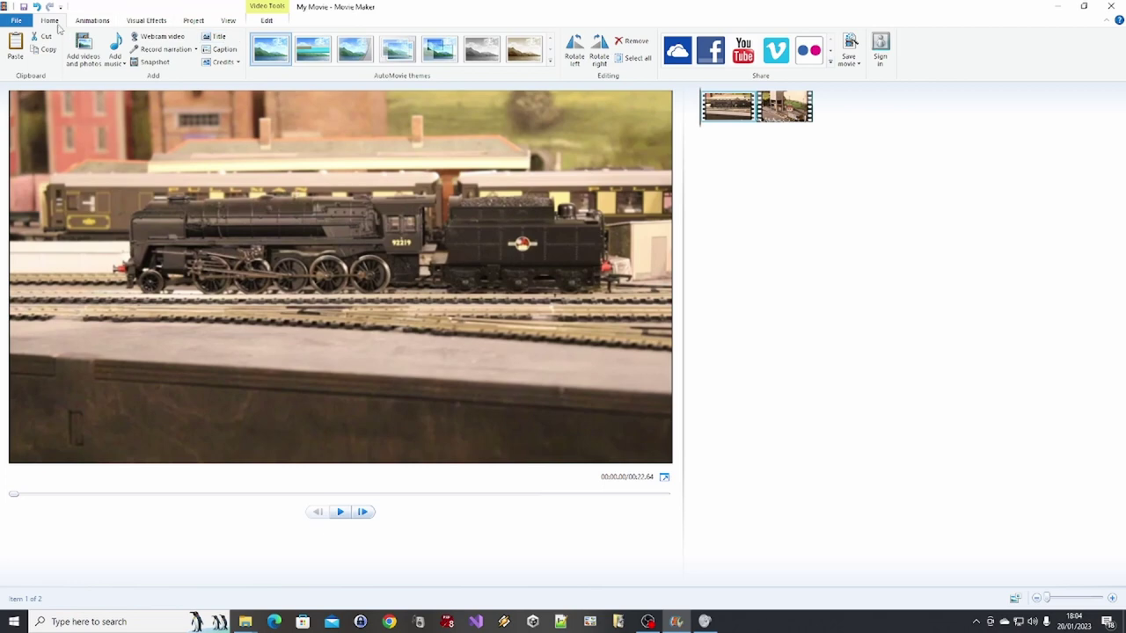
Add a new title slide and replace the placeholder text with 'The Start'.
click(216, 36)
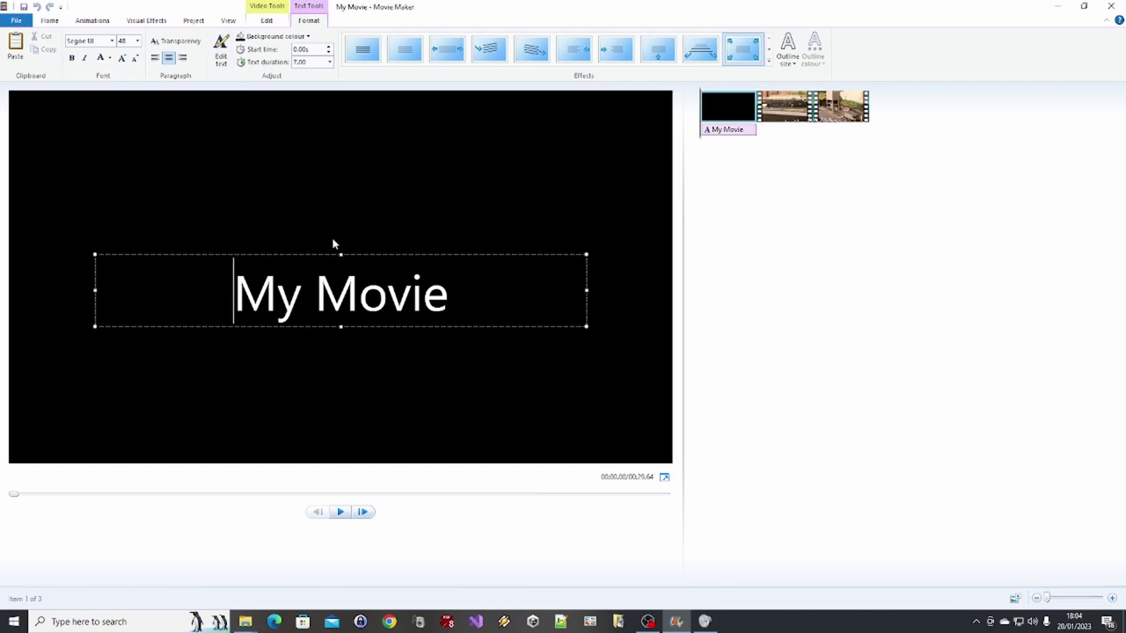
key(ctrl+a)
text(The Start)
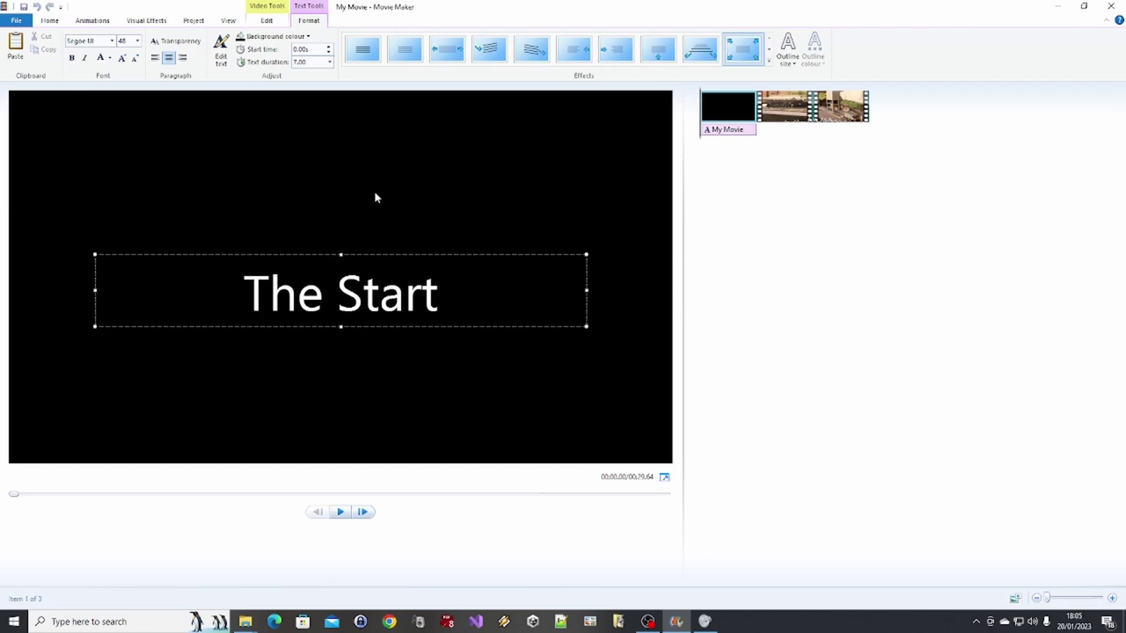
Make the title background purple, move the caption near the top, and set Microsoft YaHei font.
click(307, 37)
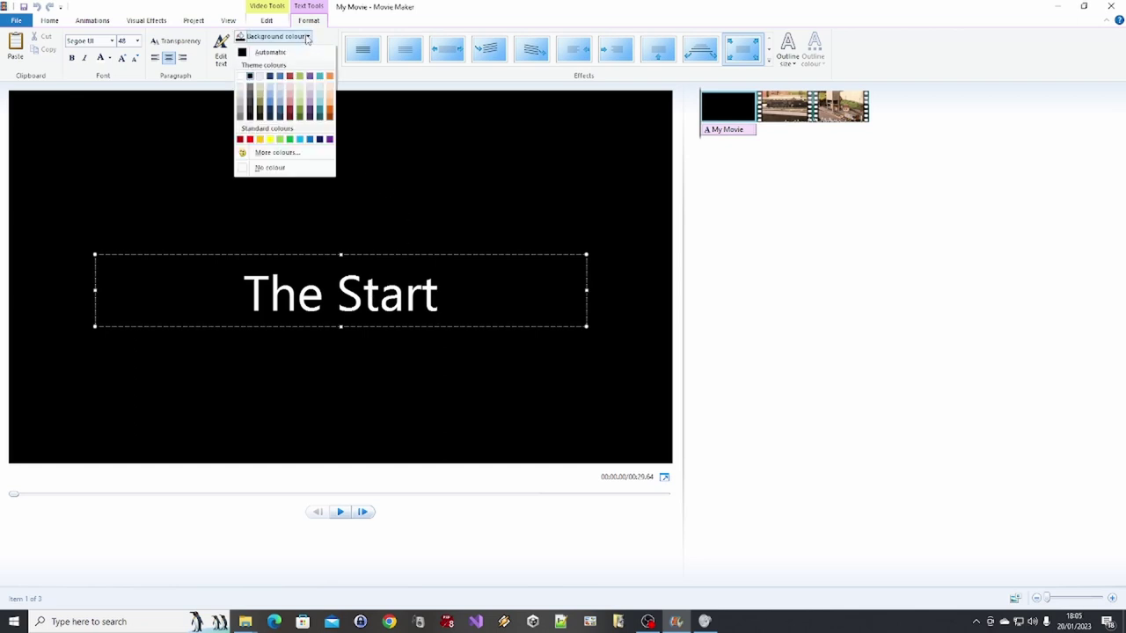
click(309, 109)
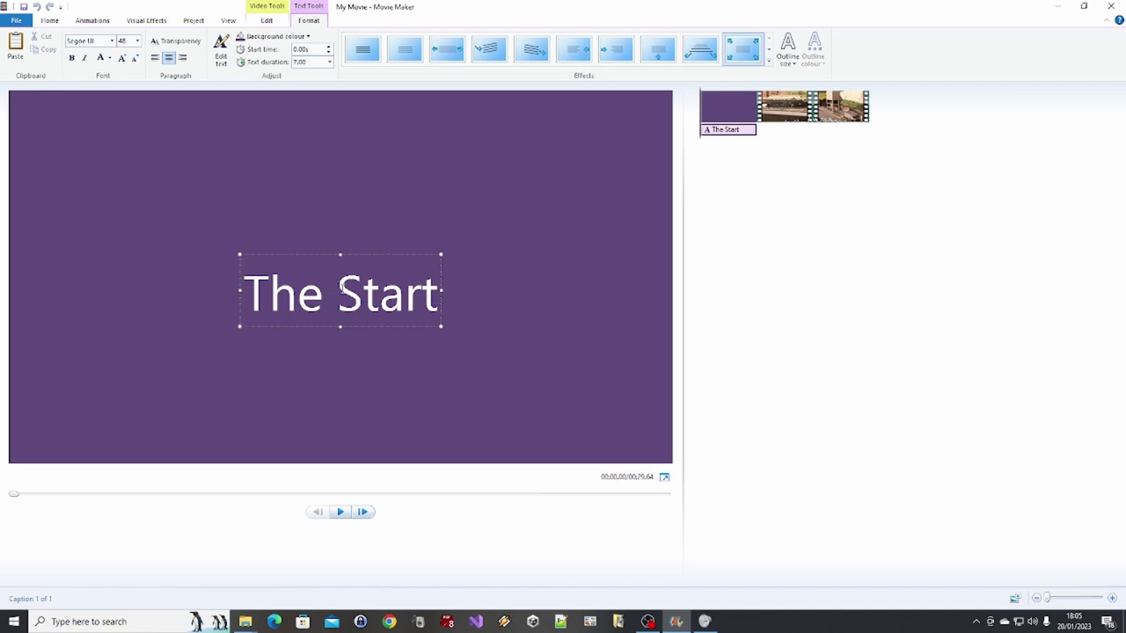
drag(341, 253, 341, 129)
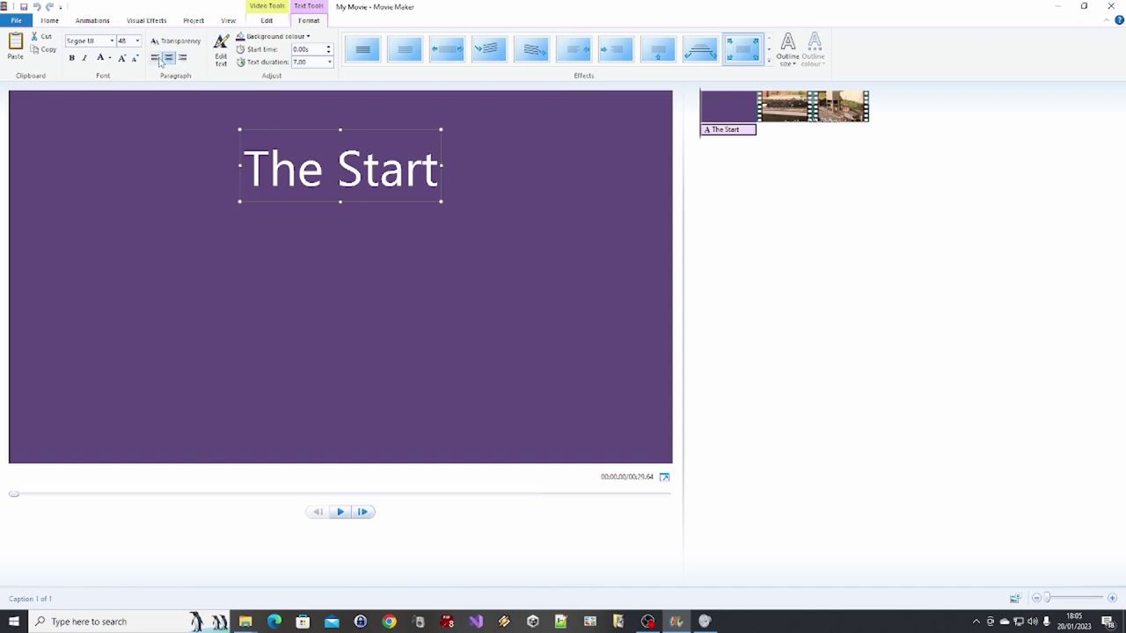
click(112, 40)
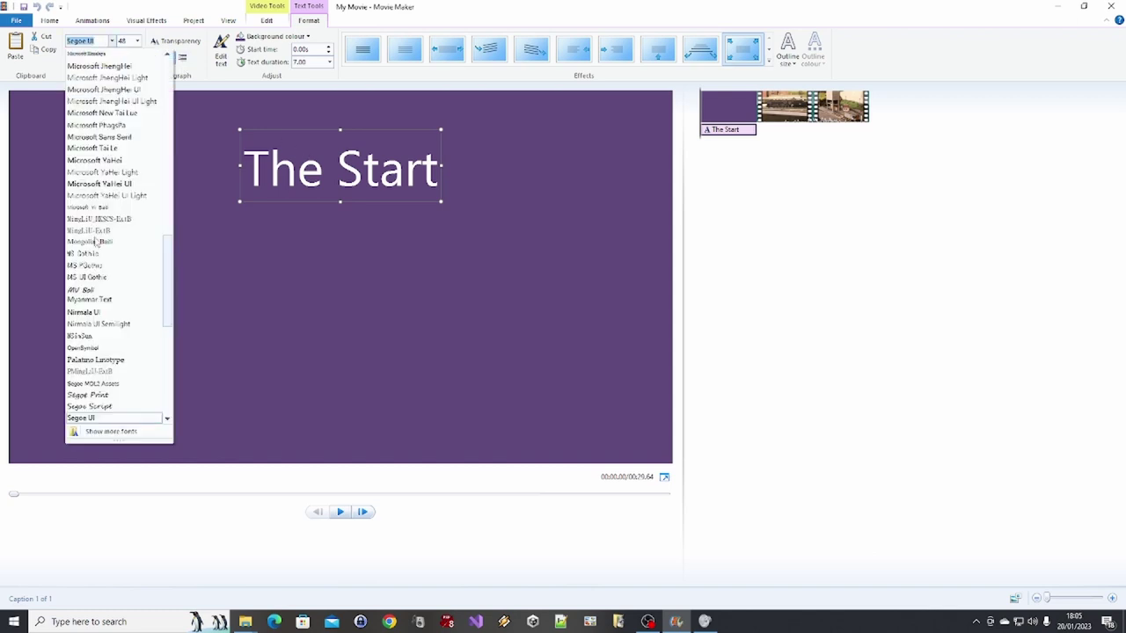
click(115, 162)
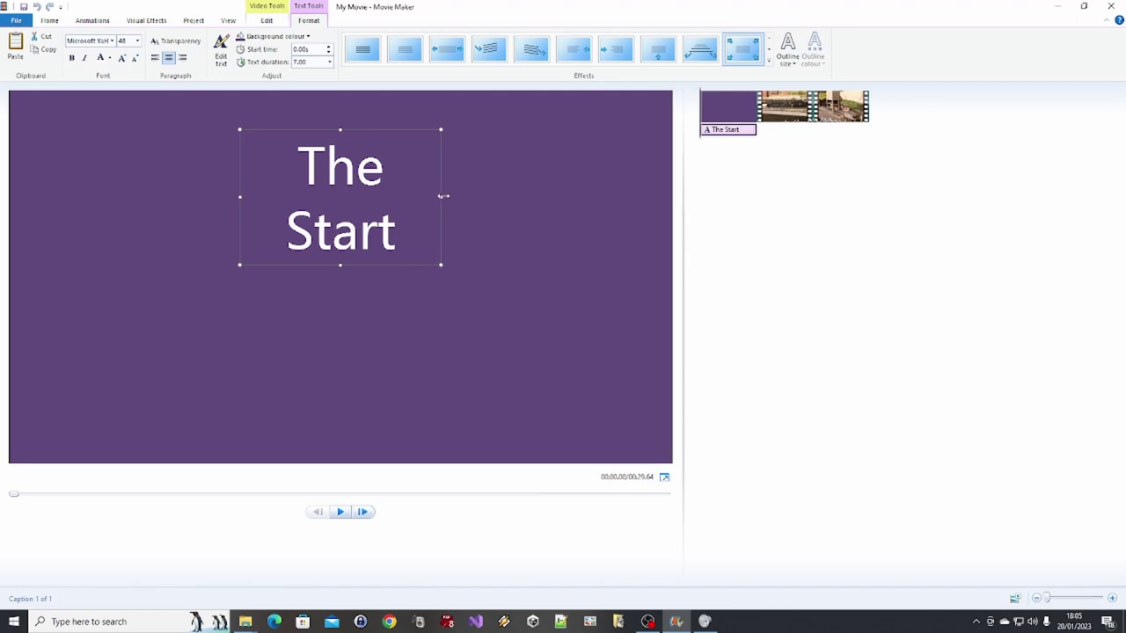
Widen the title text box, then change the font to Arial Black and finally Bahnschrift Light.
drag(442, 197, 516, 197)
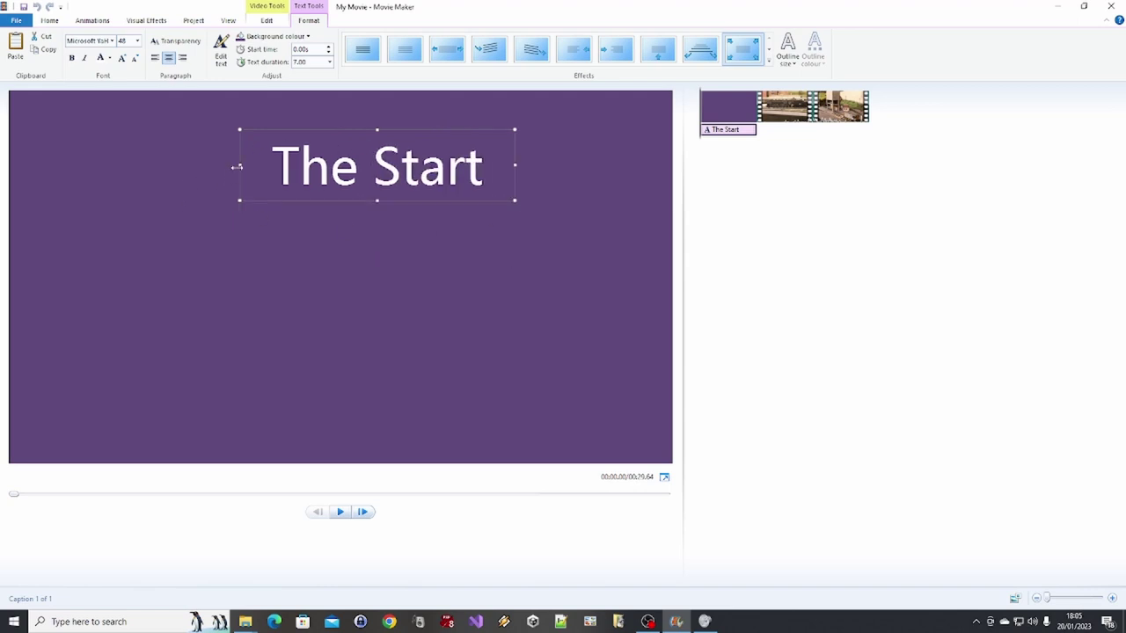
drag(236, 167, 157, 167)
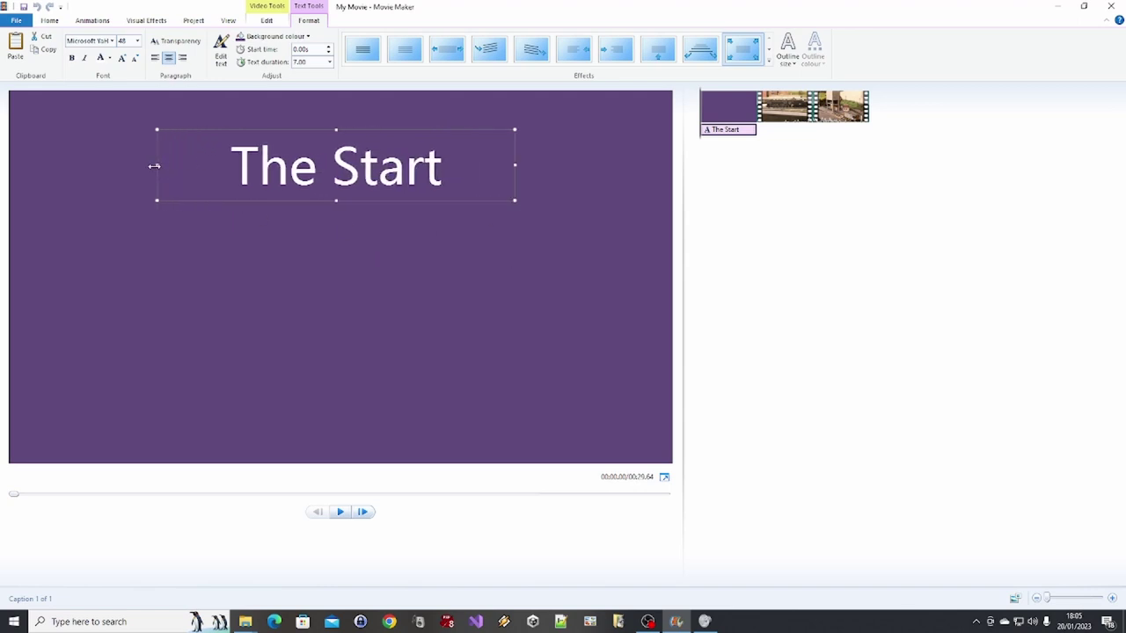
click(112, 40)
scroll(104, 128, up, 10)
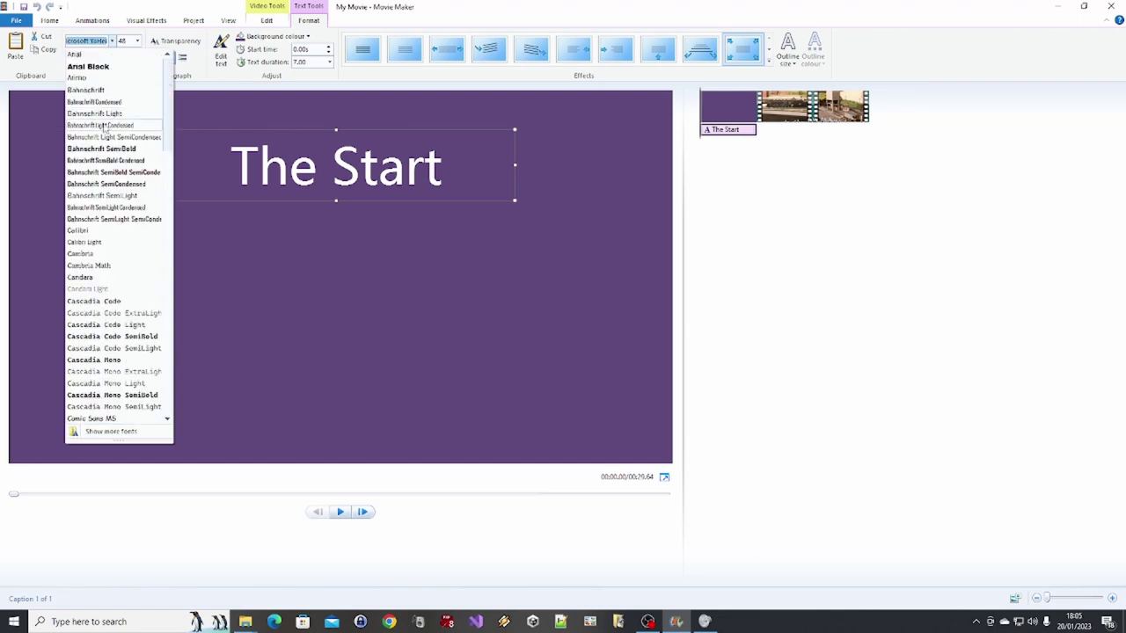
click(104, 67)
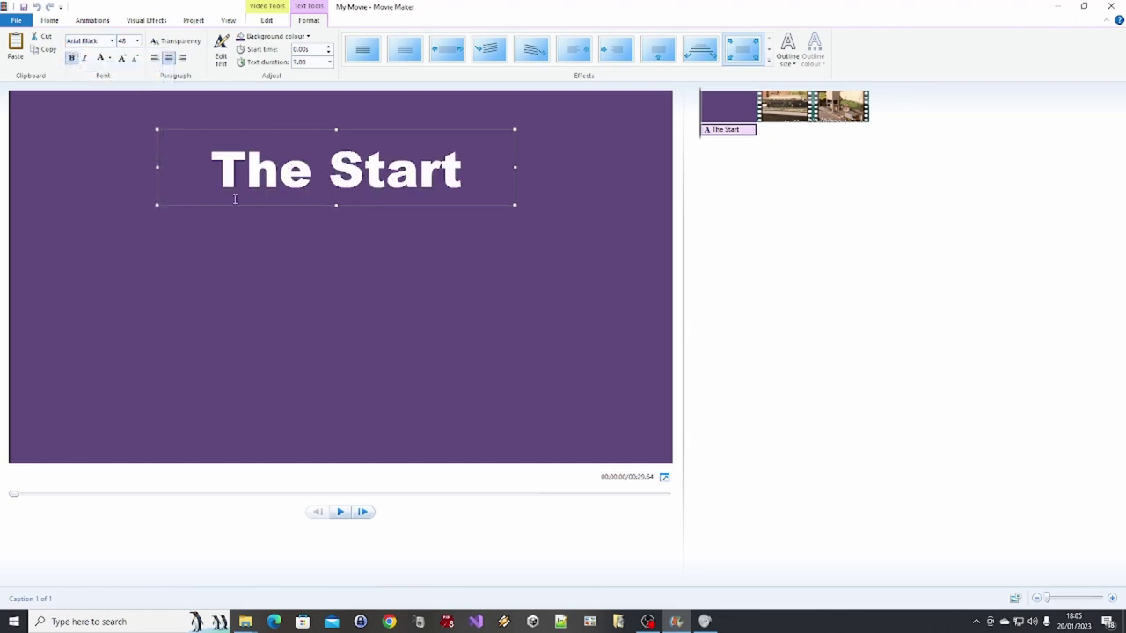
click(81, 41)
click(112, 42)
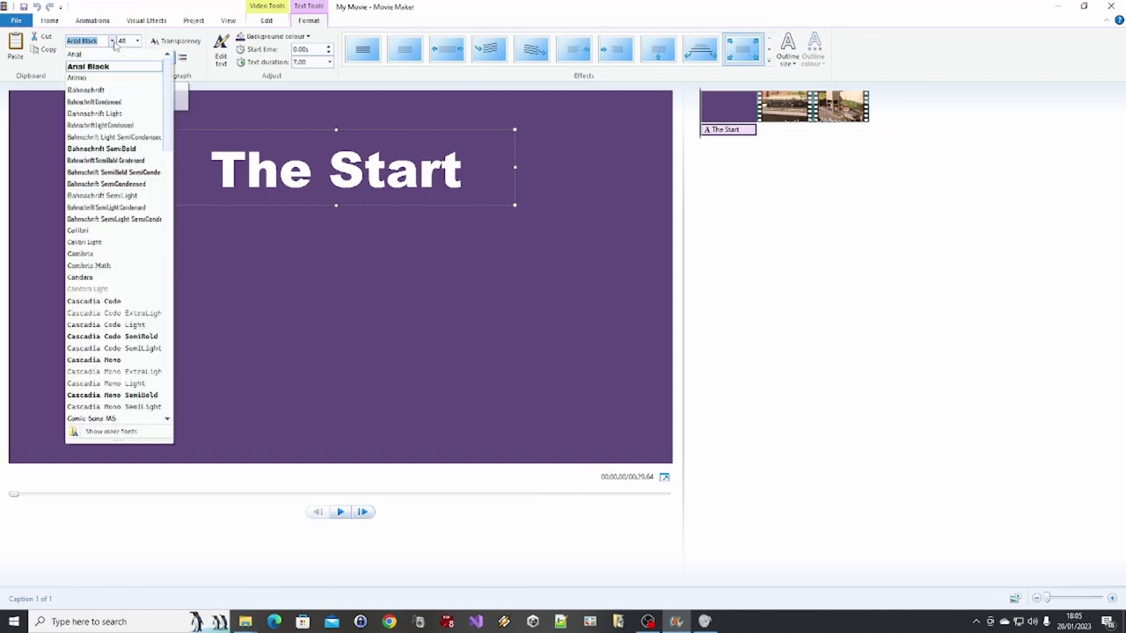
click(112, 114)
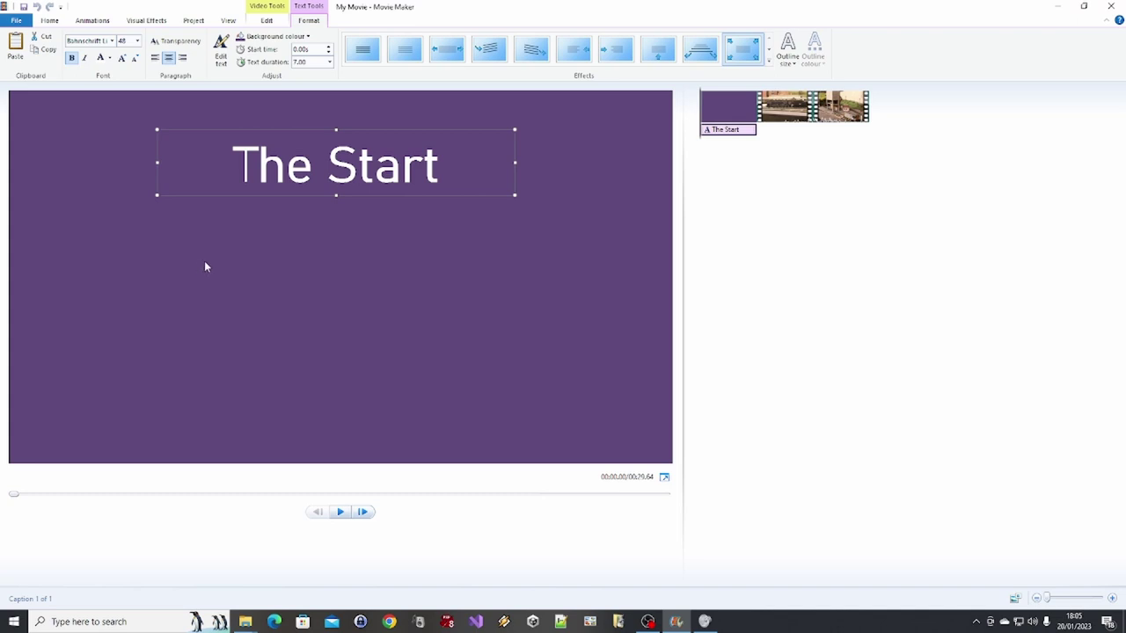
Preview the title card, then apply the second text animation effect to 'The Start'.
click(726, 120)
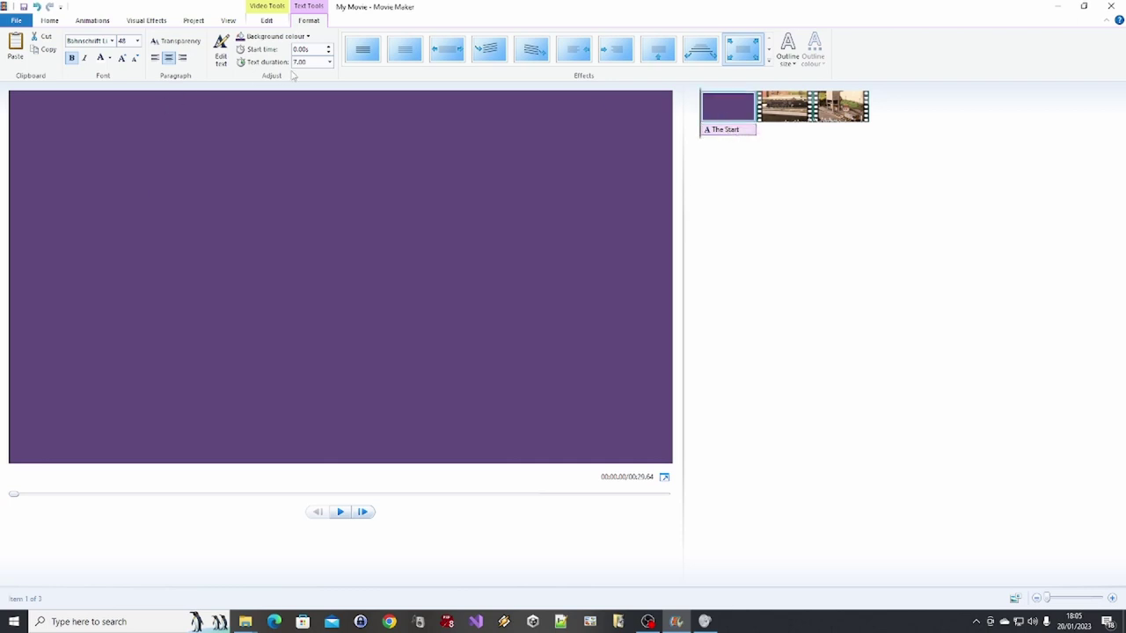
key(space)
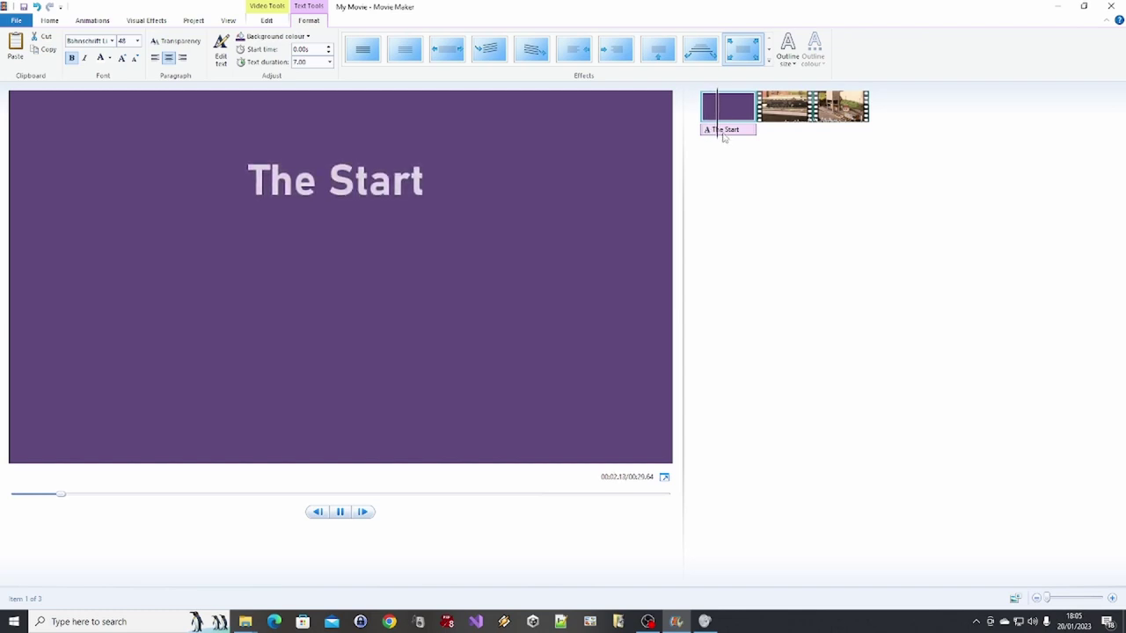
key(space)
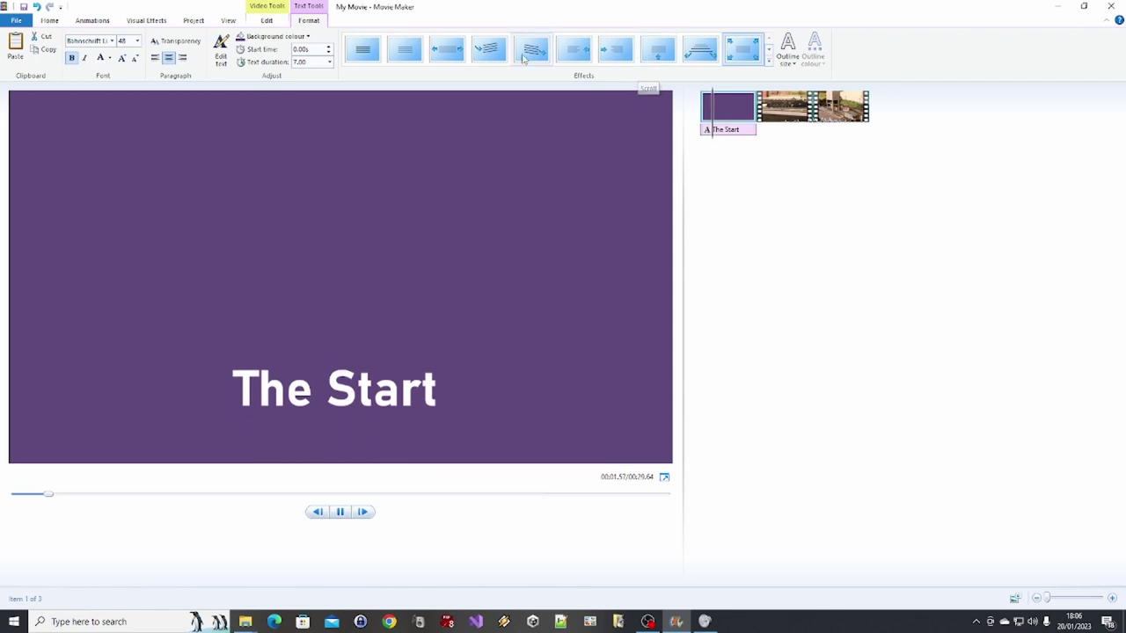
click(404, 53)
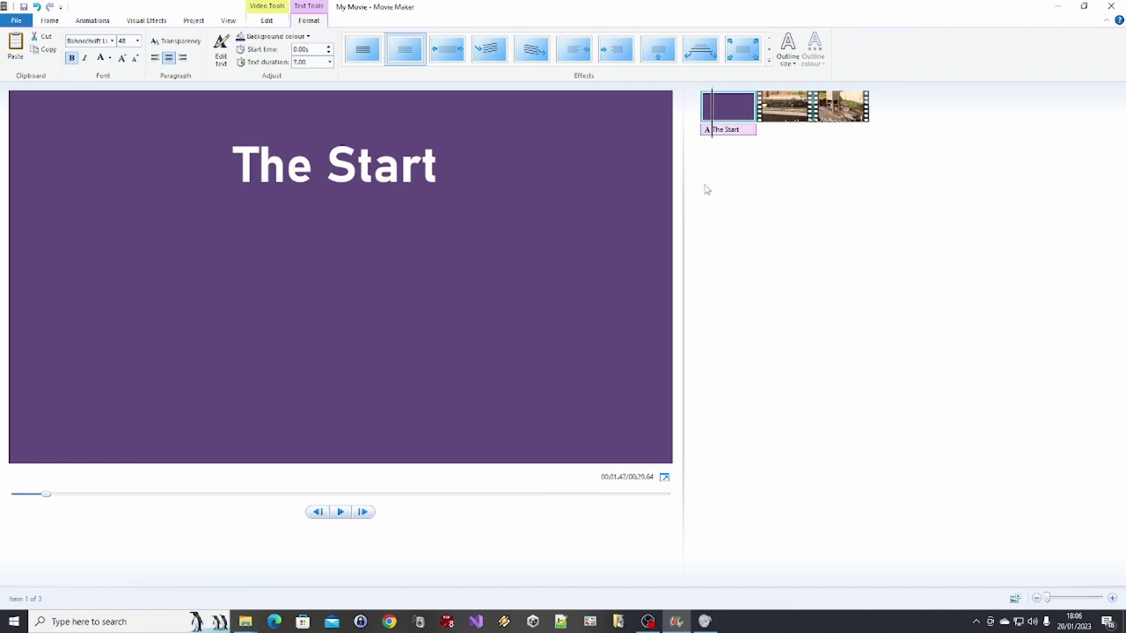
Shorten the title clip's duration so the movie totals 25.64 seconds.
click(725, 117)
click(266, 20)
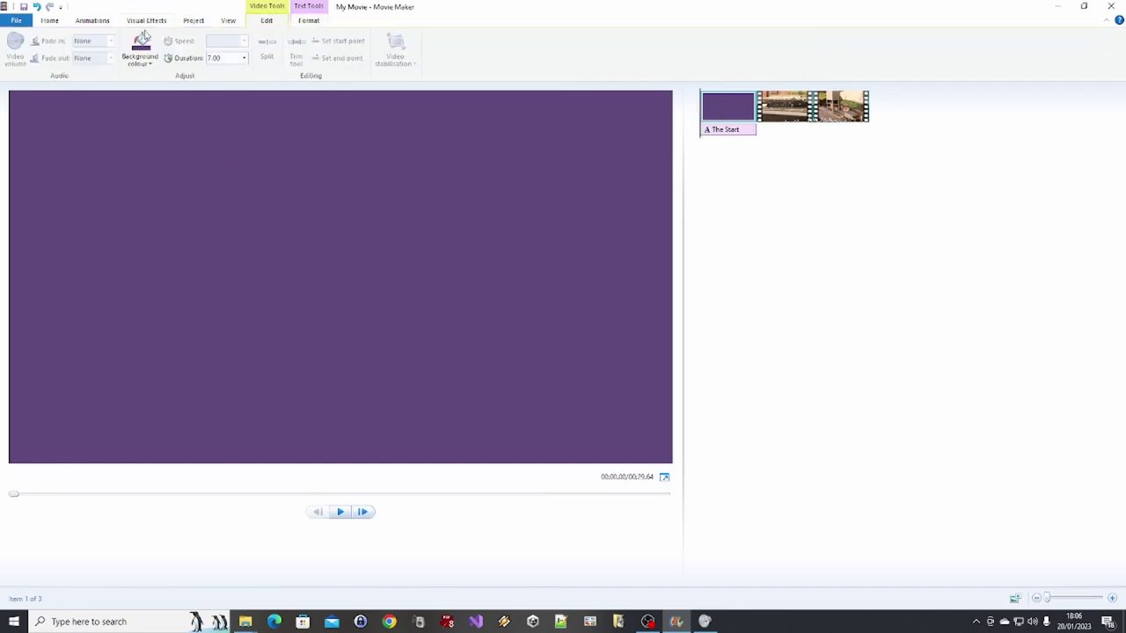
click(229, 60)
click(209, 149)
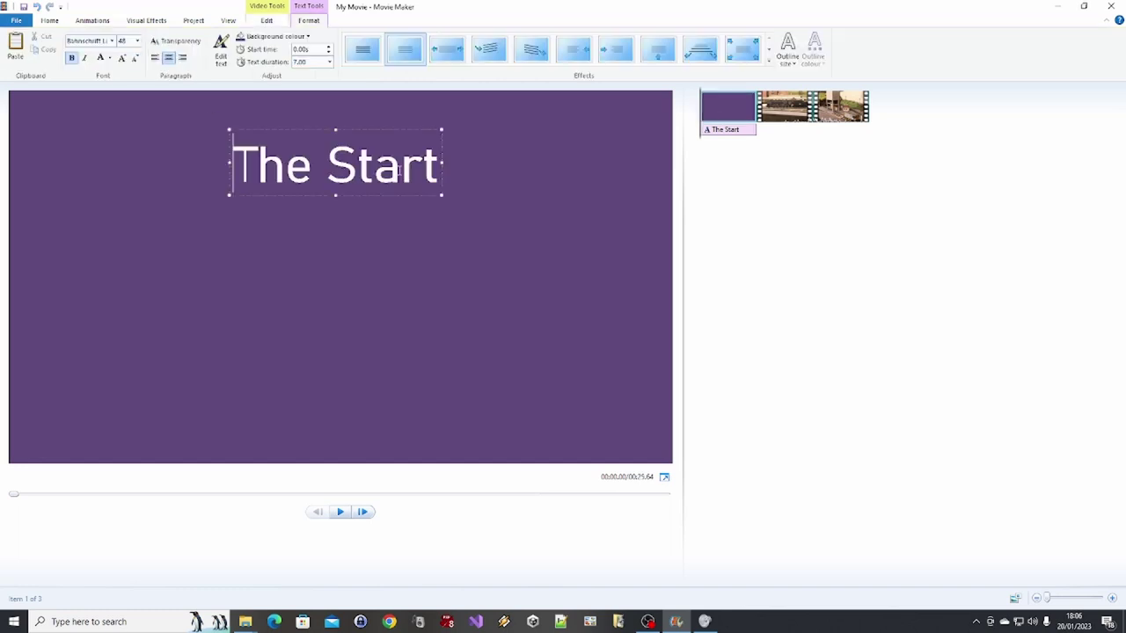
Change the title background from purple to grey, then to black, and preview it.
click(729, 109)
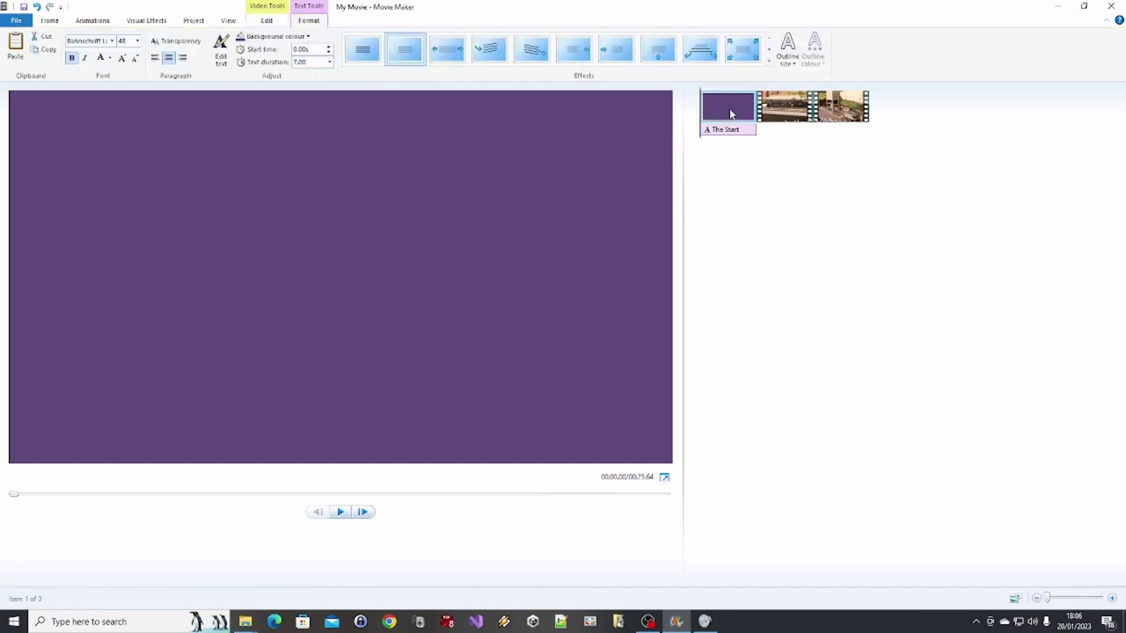
click(306, 36)
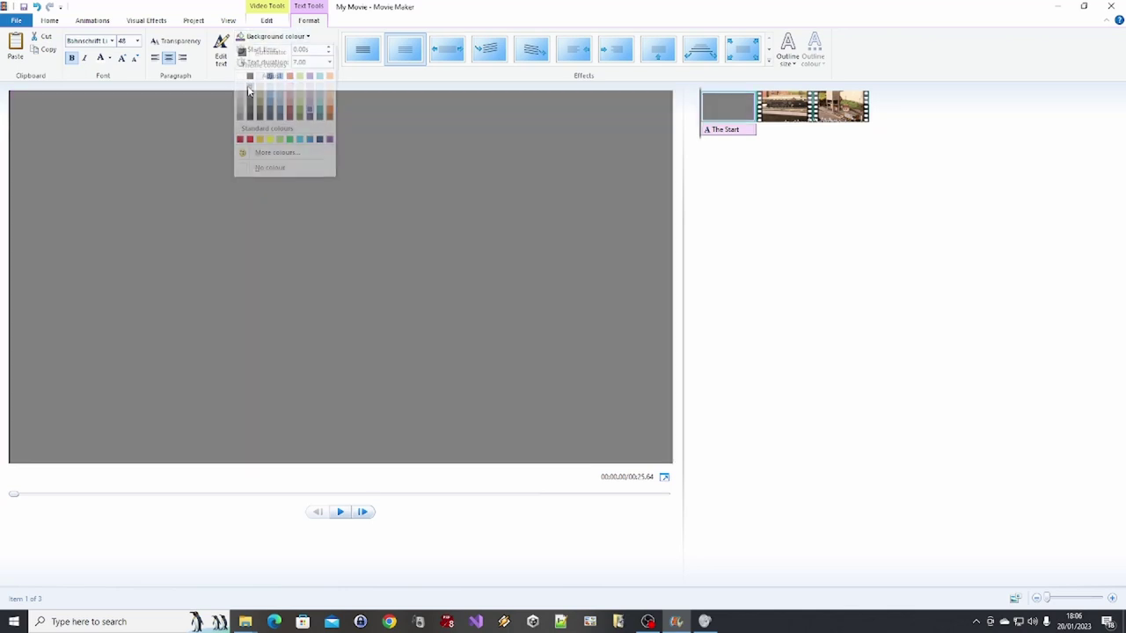
click(250, 89)
click(299, 38)
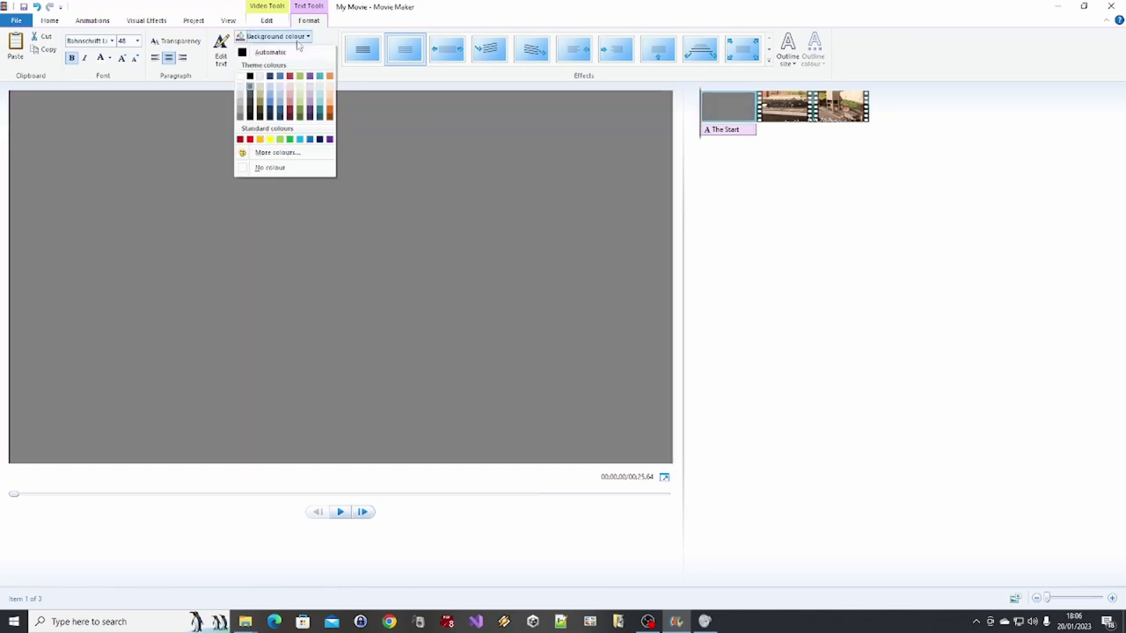
click(250, 77)
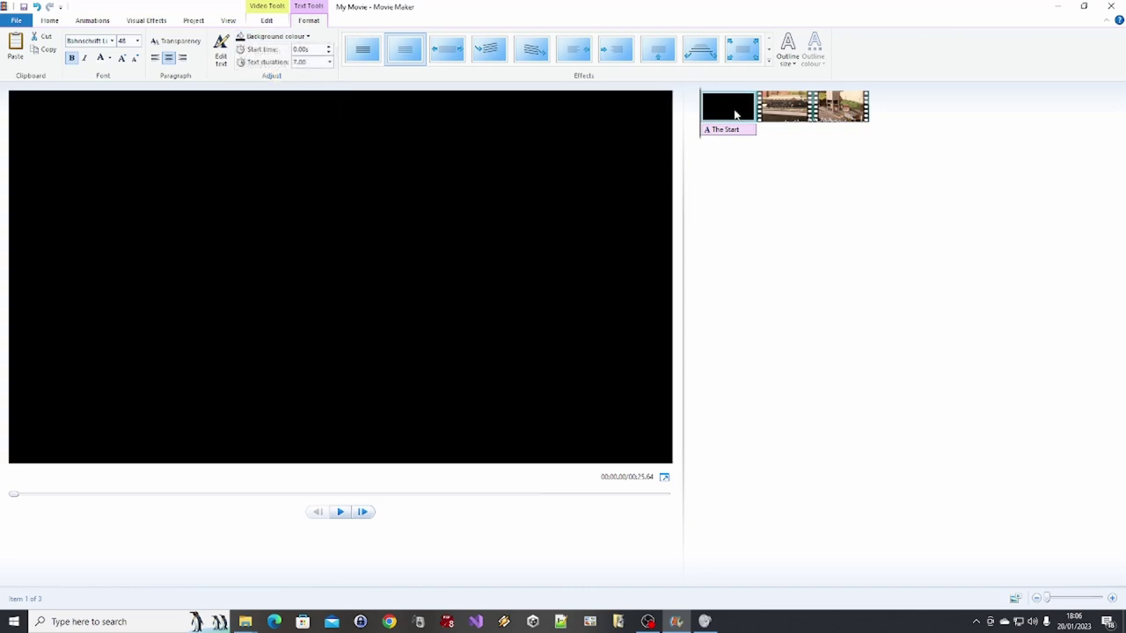
key(space)
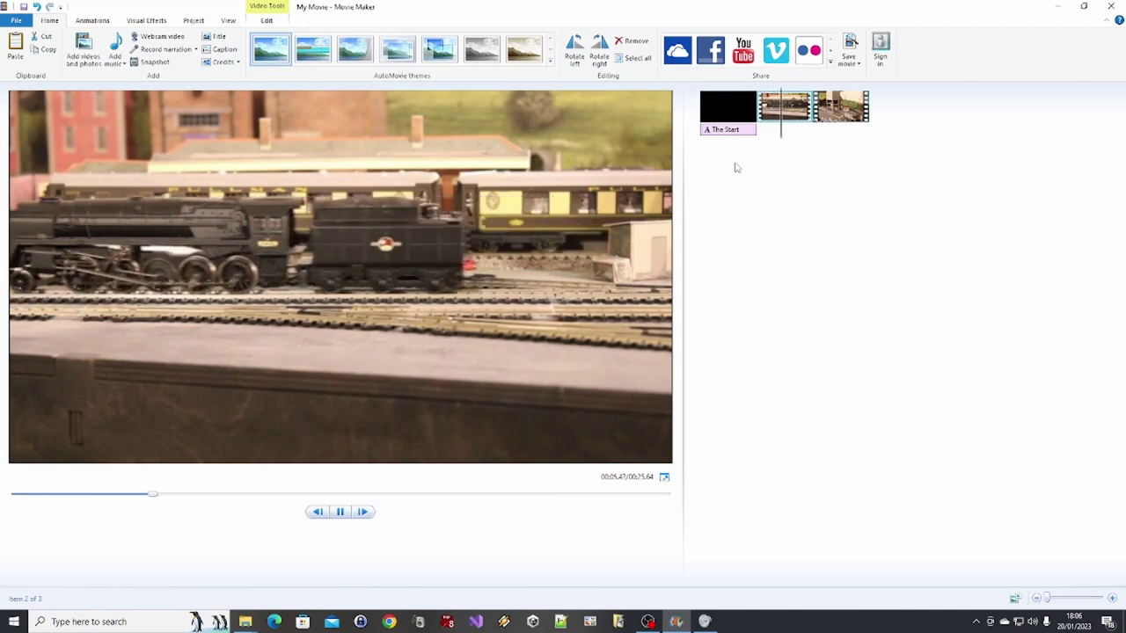
Apply the Bow tie - horizontal transition to the start of the train clip.
key(space)
click(764, 120)
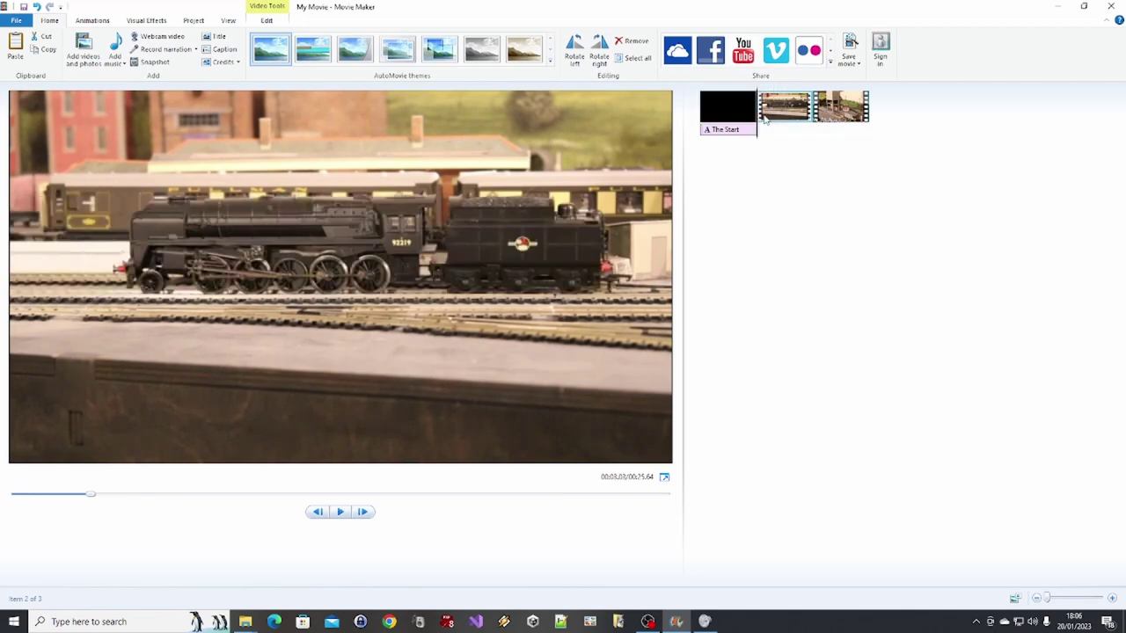
click(95, 21)
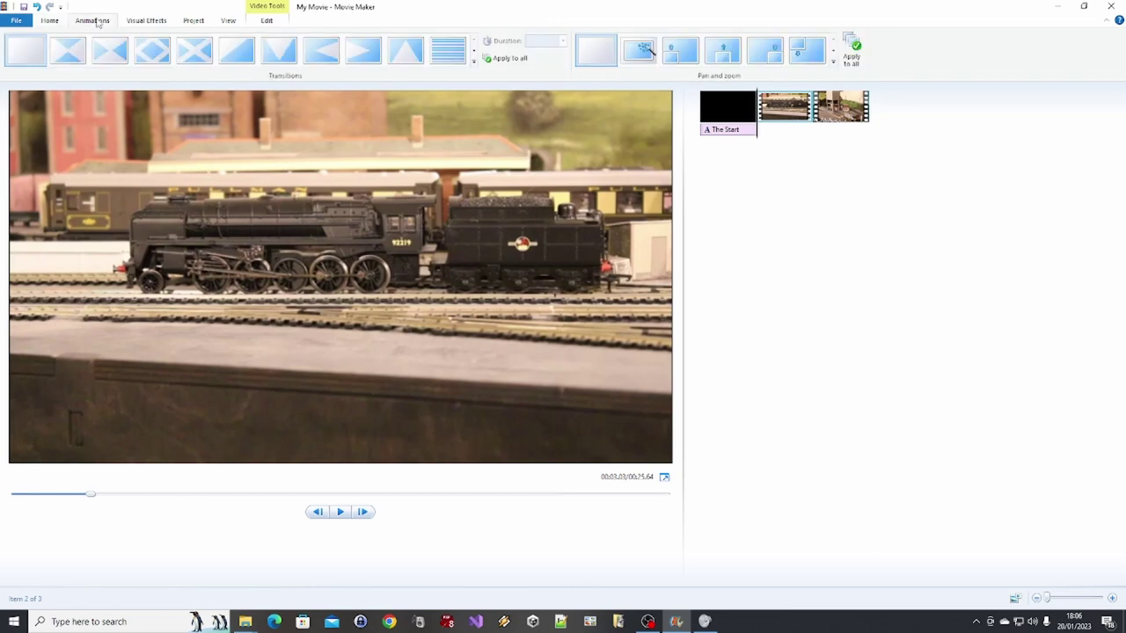
click(746, 124)
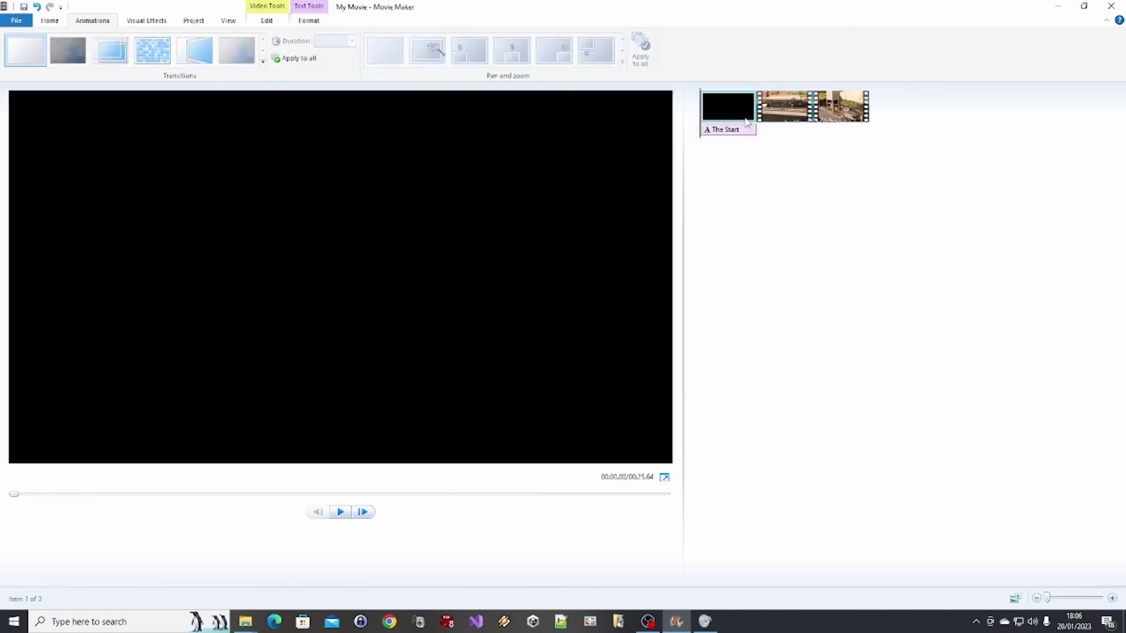
click(763, 113)
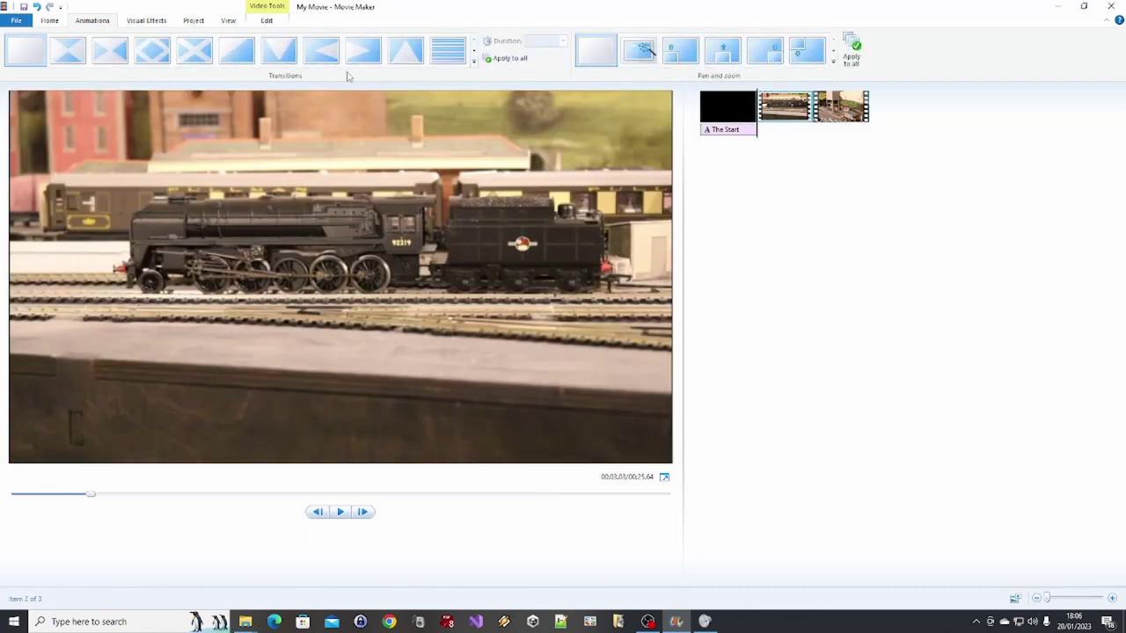
click(104, 57)
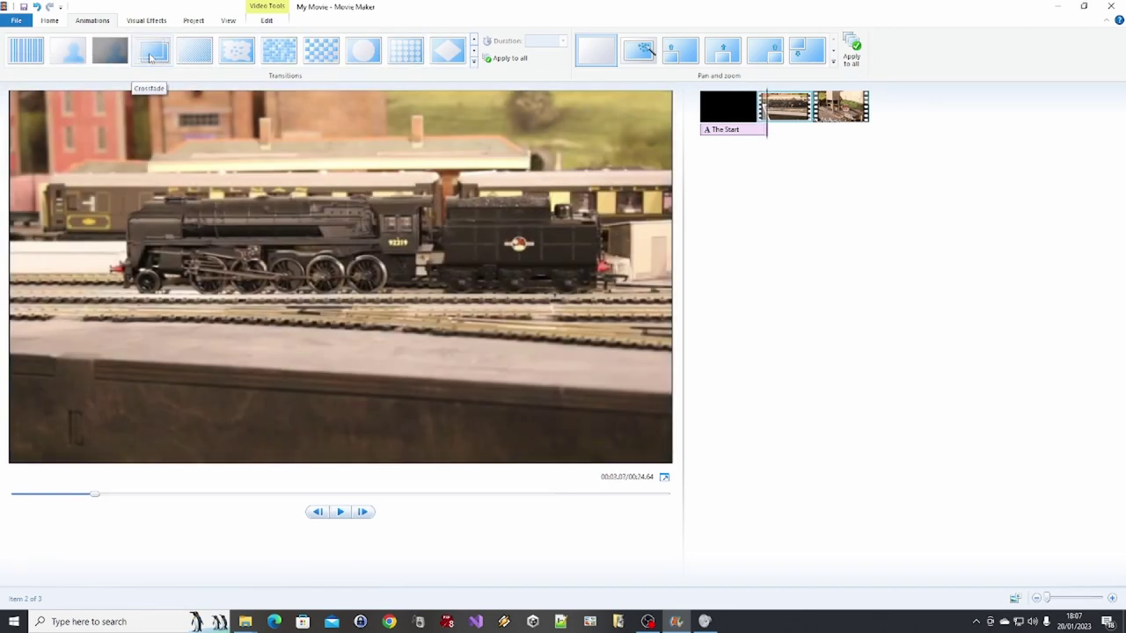
Replace it with a 1.50-second Crossfade and preview the title-to-train transition.
click(149, 56)
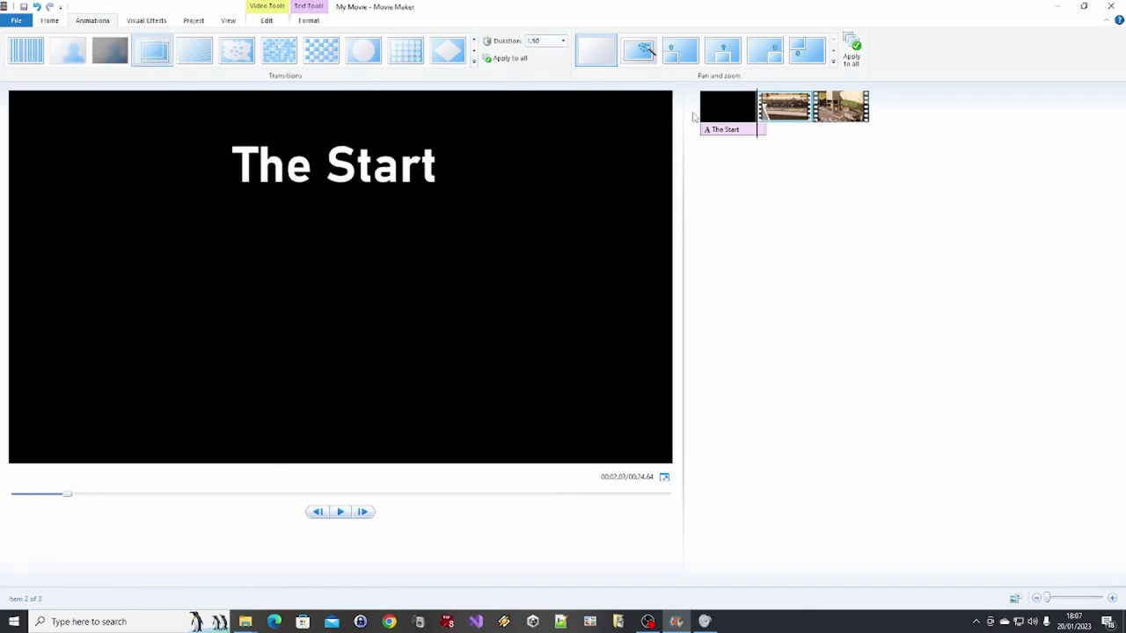
click(730, 110)
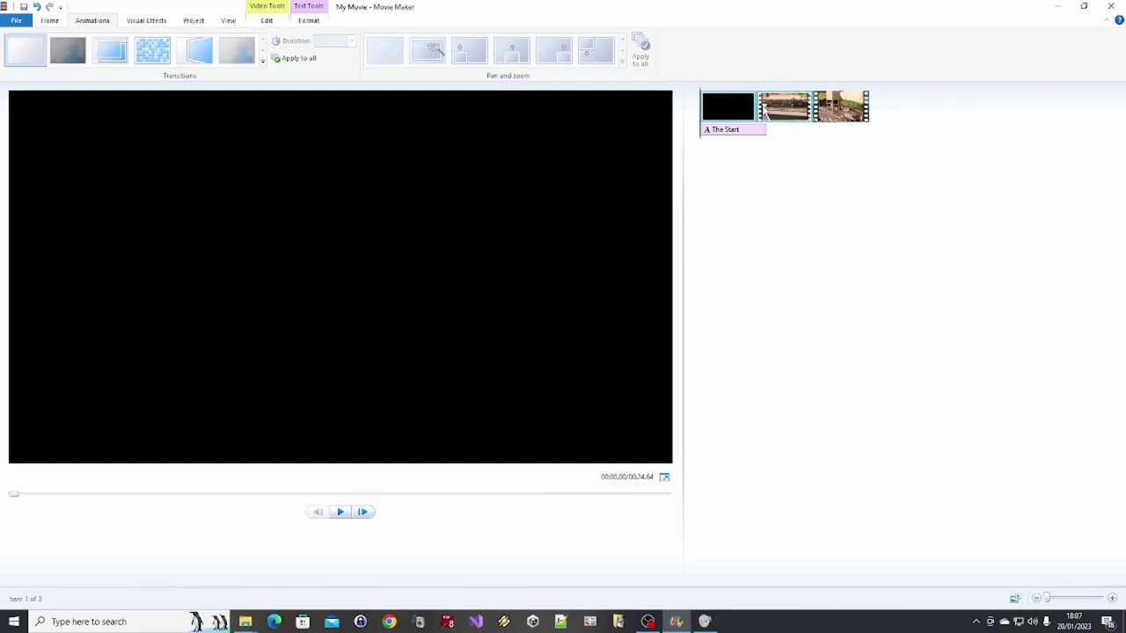
click(778, 110)
click(746, 121)
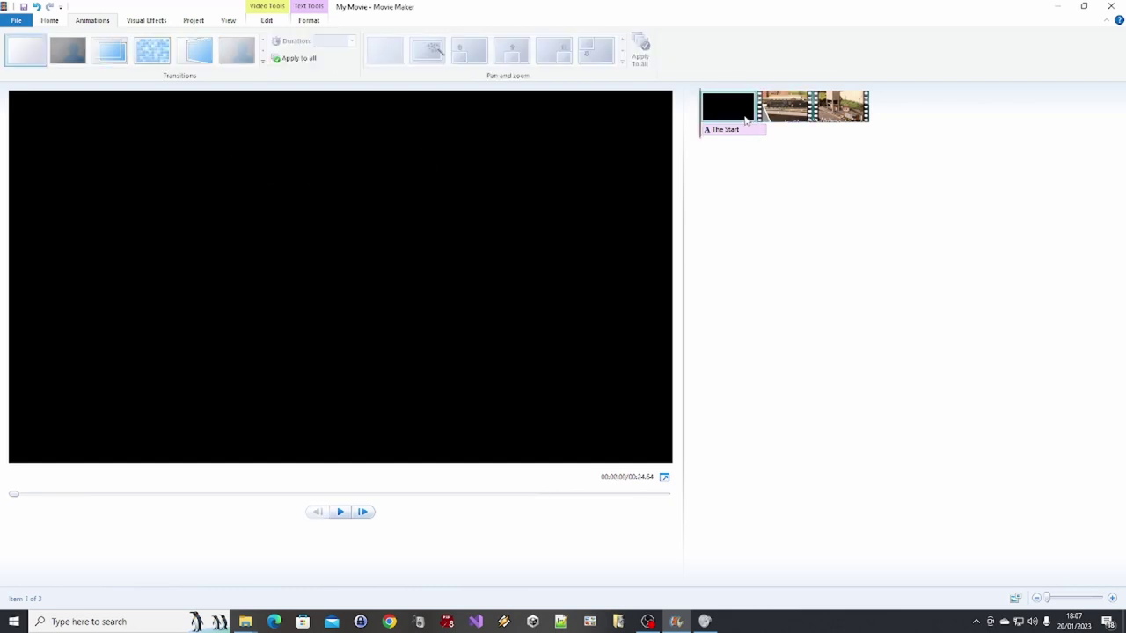
key(space)
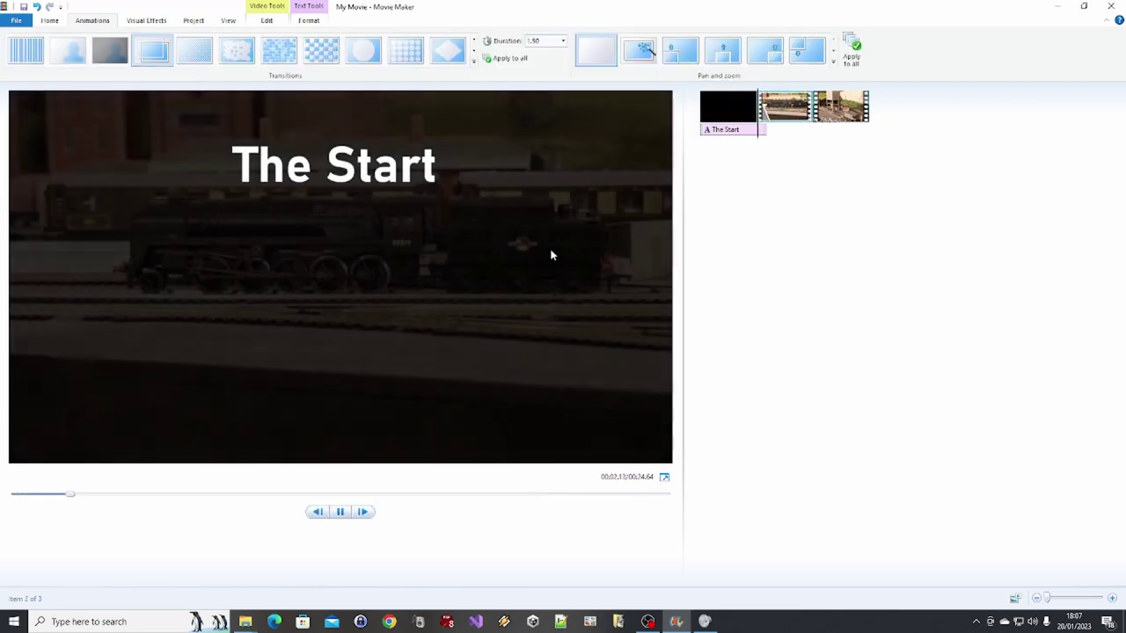
key(space)
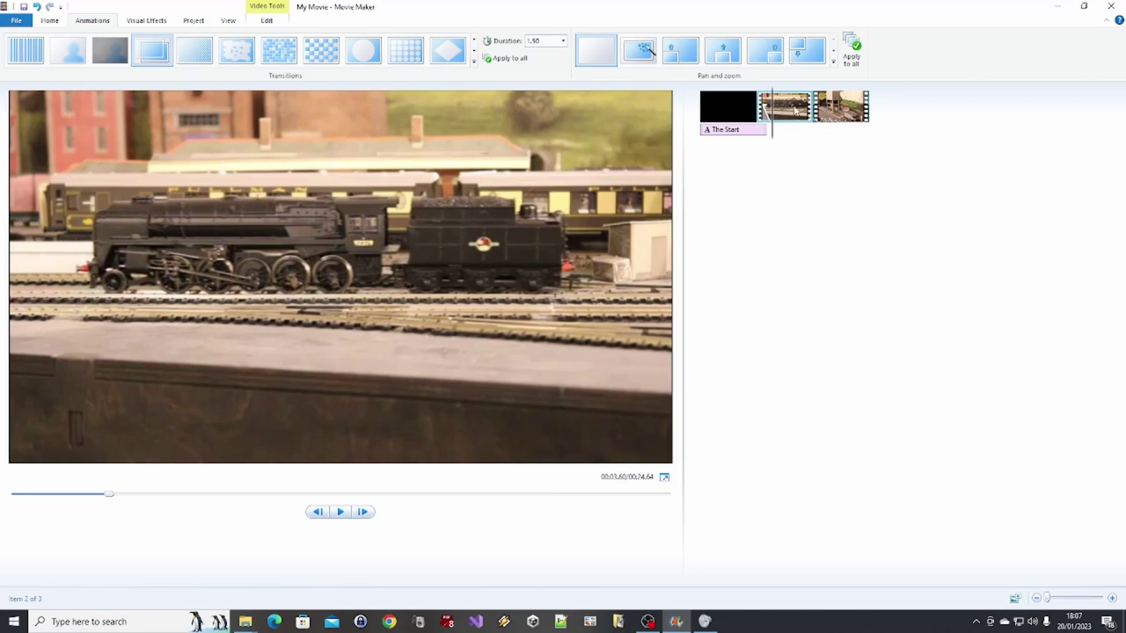
click(798, 109)
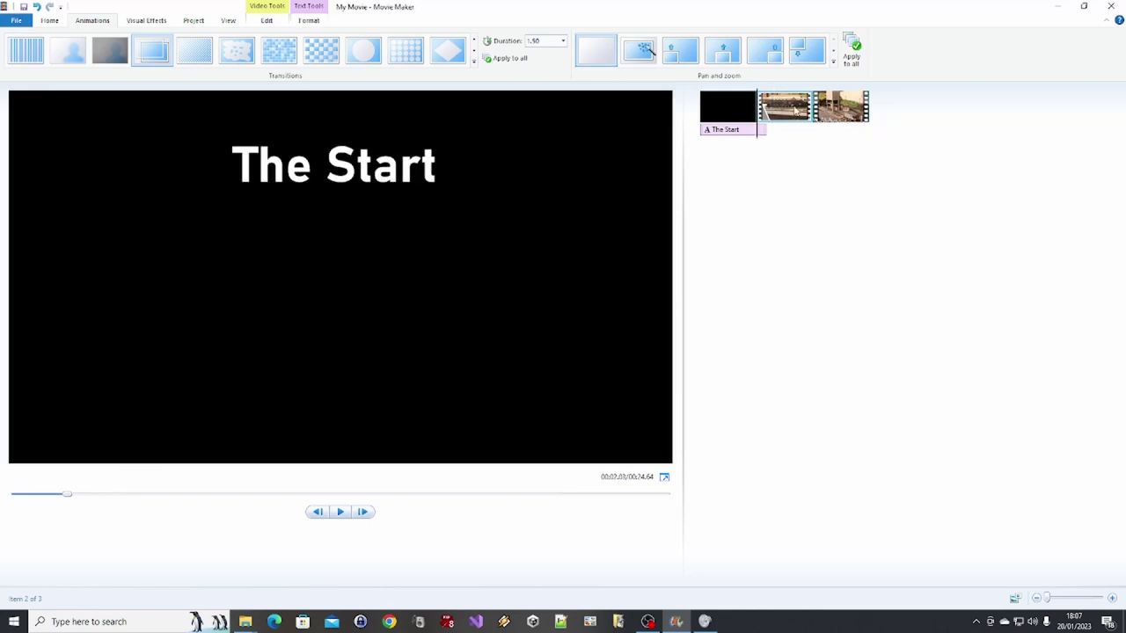
click(50, 20)
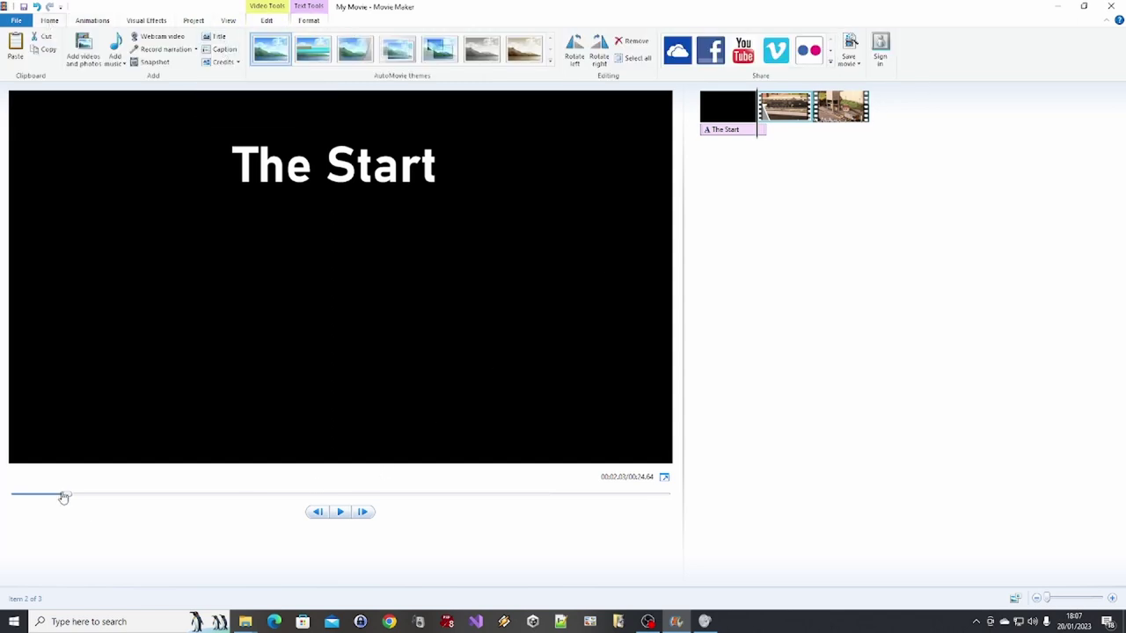
drag(66, 493, 96, 494)
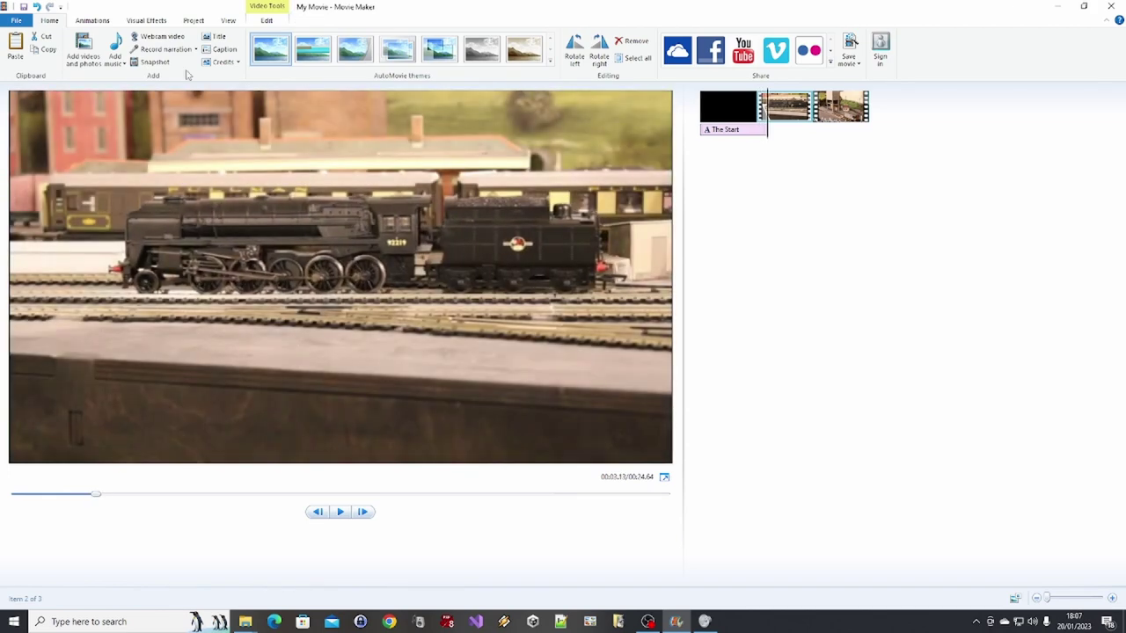
Add a caption reading 'Here' to the train clip.
click(222, 49)
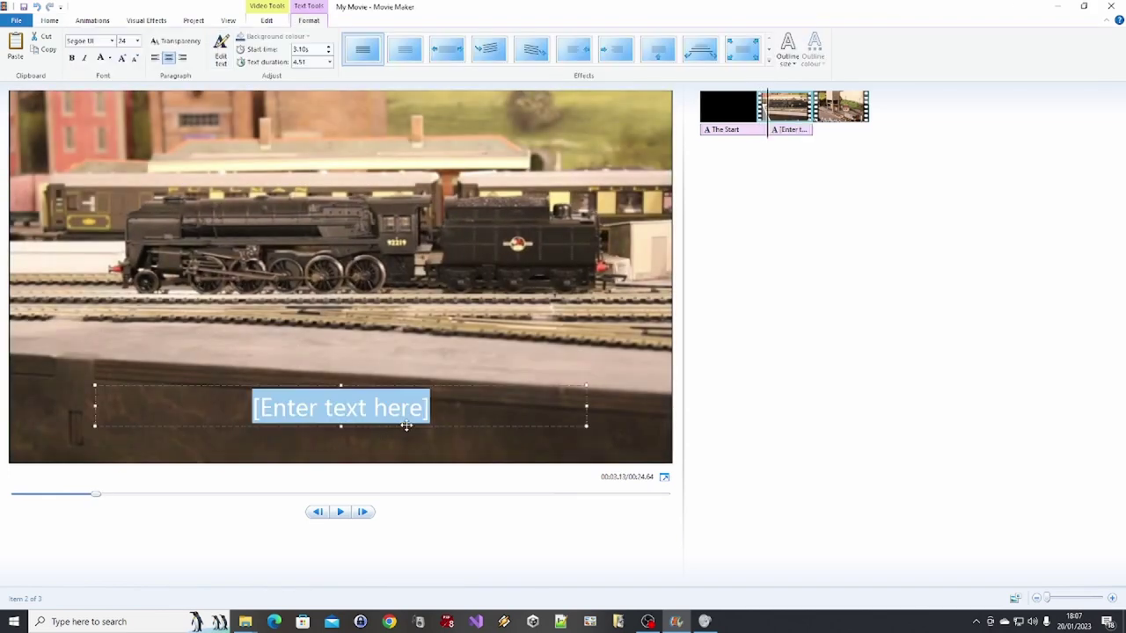
text(Here)
key(Return)
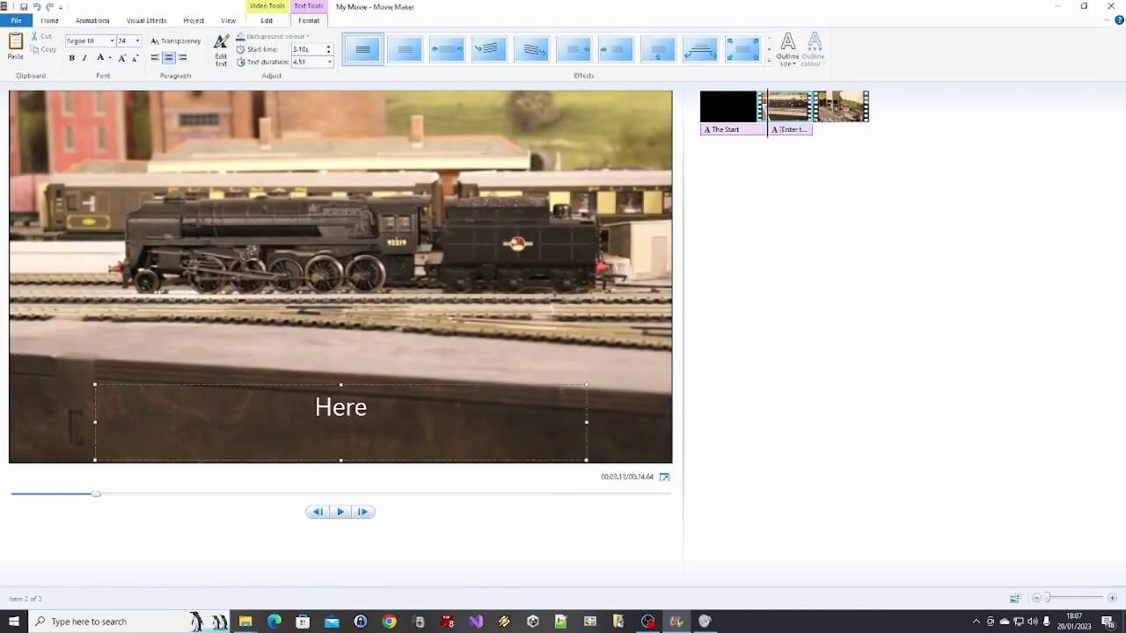
key(ctrl+a)
key(BackSpace)
text(Here)
click(791, 333)
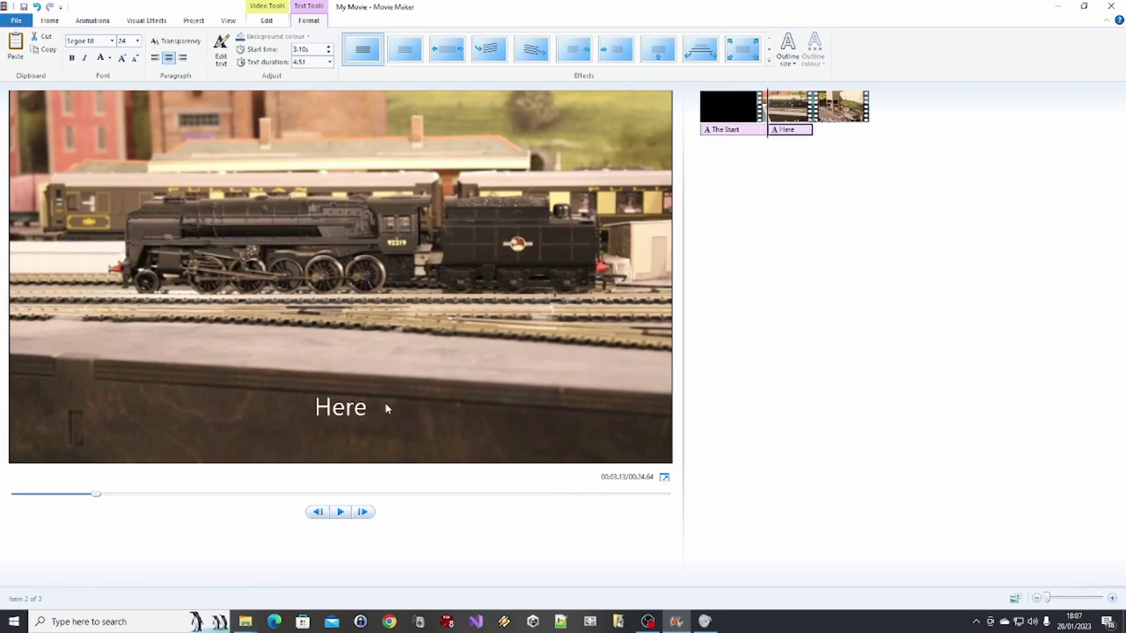
click(347, 410)
Set the caption to bold MS Gothic size 48 and widen its box to one line.
click(111, 41)
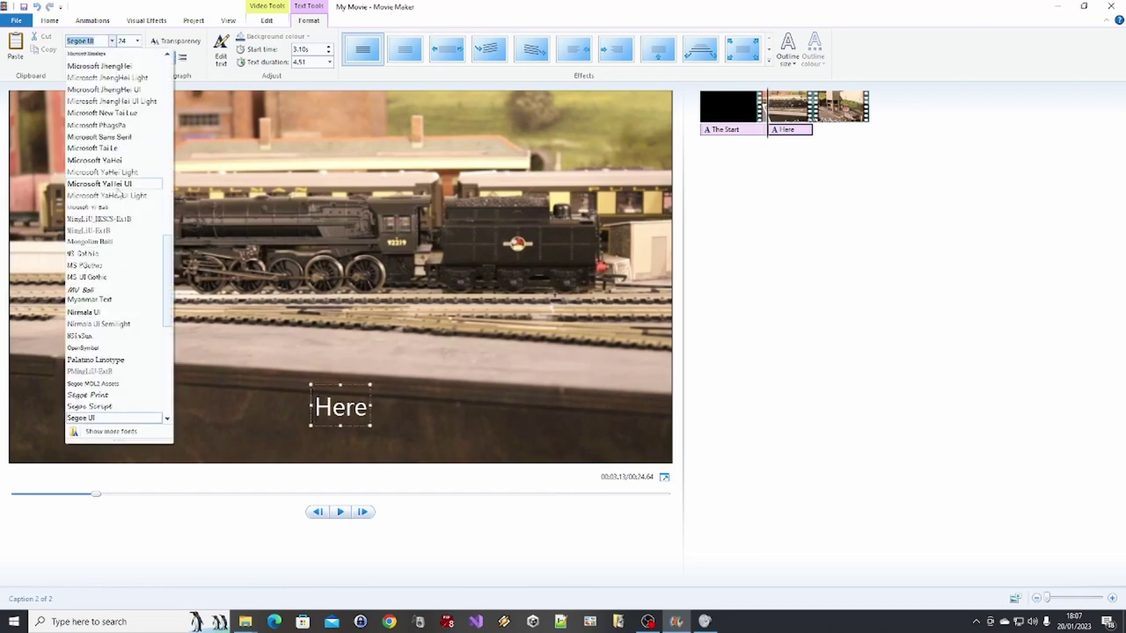
click(101, 255)
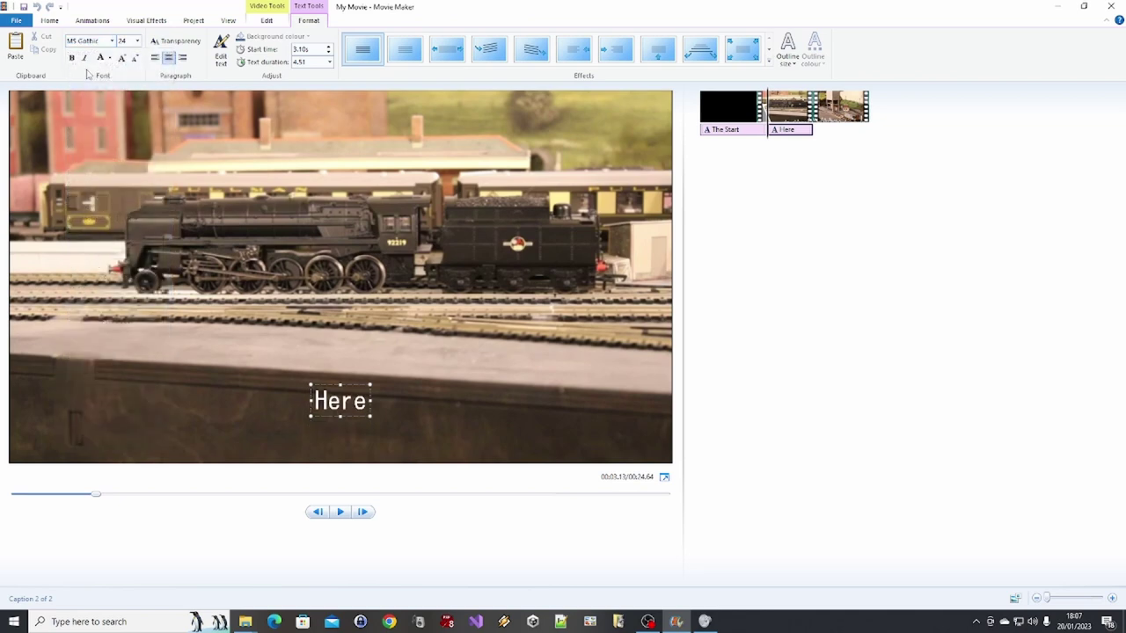
click(71, 57)
drag(371, 412, 399, 412)
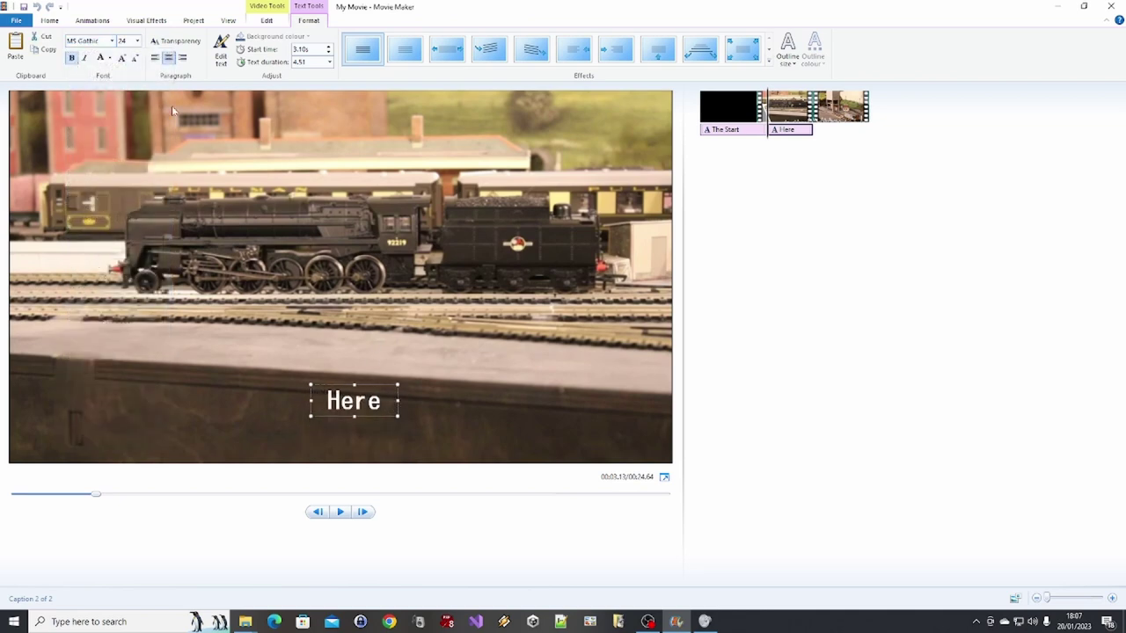
click(137, 41)
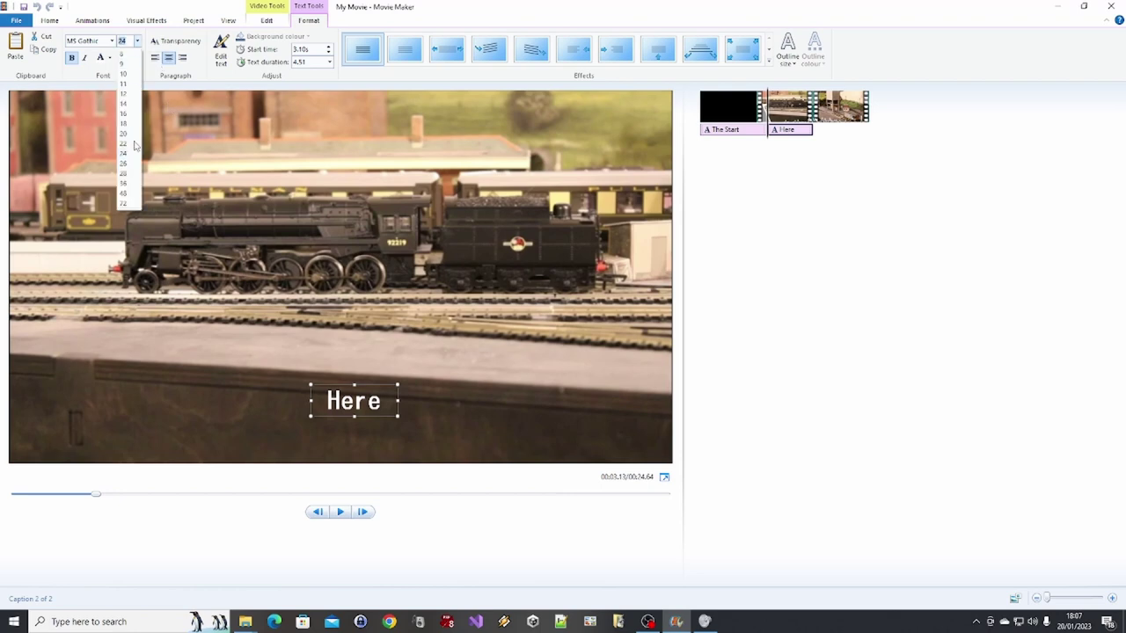
click(132, 193)
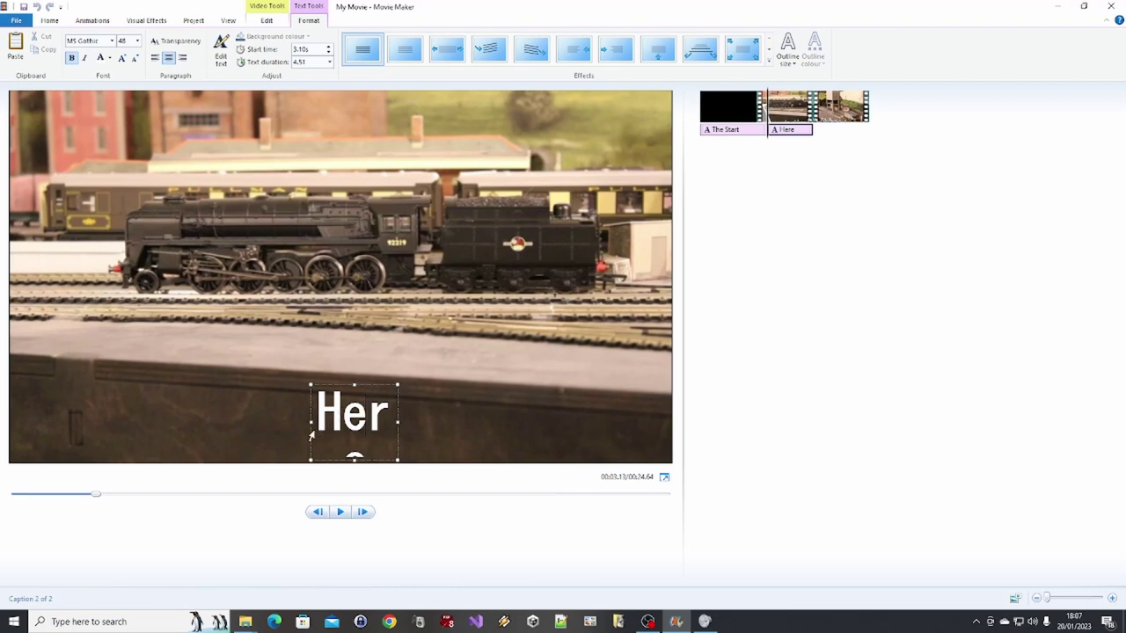
drag(313, 428, 244, 428)
drag(398, 414, 448, 412)
click(210, 556)
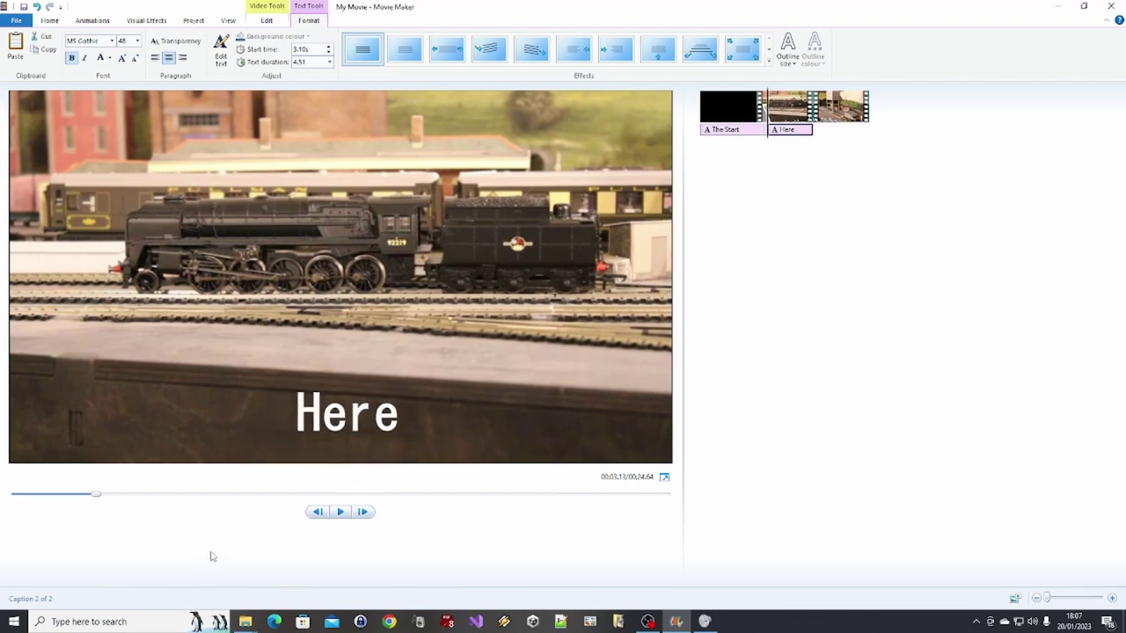
click(345, 423)
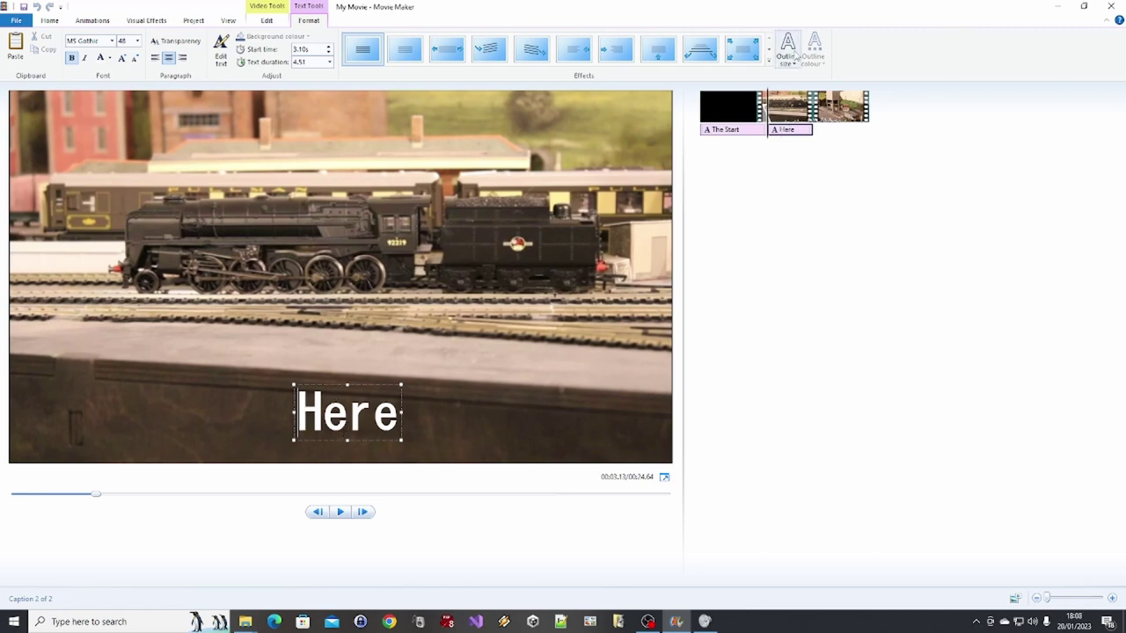
Give the 'Here' caption a Medium outline coloured black.
click(794, 58)
click(794, 60)
click(793, 62)
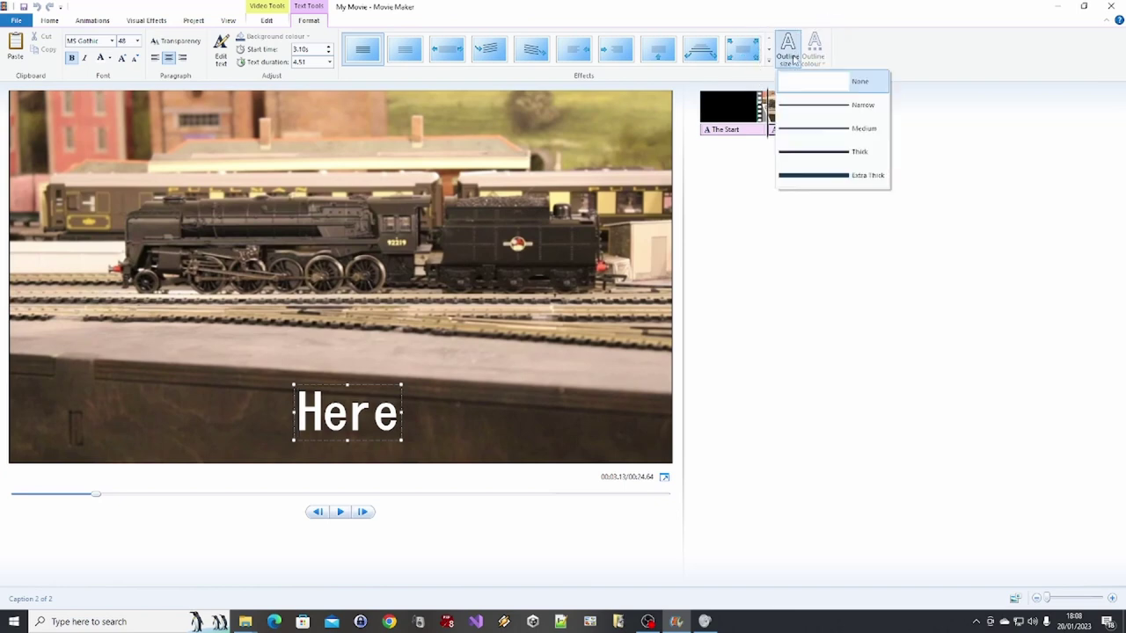
click(816, 139)
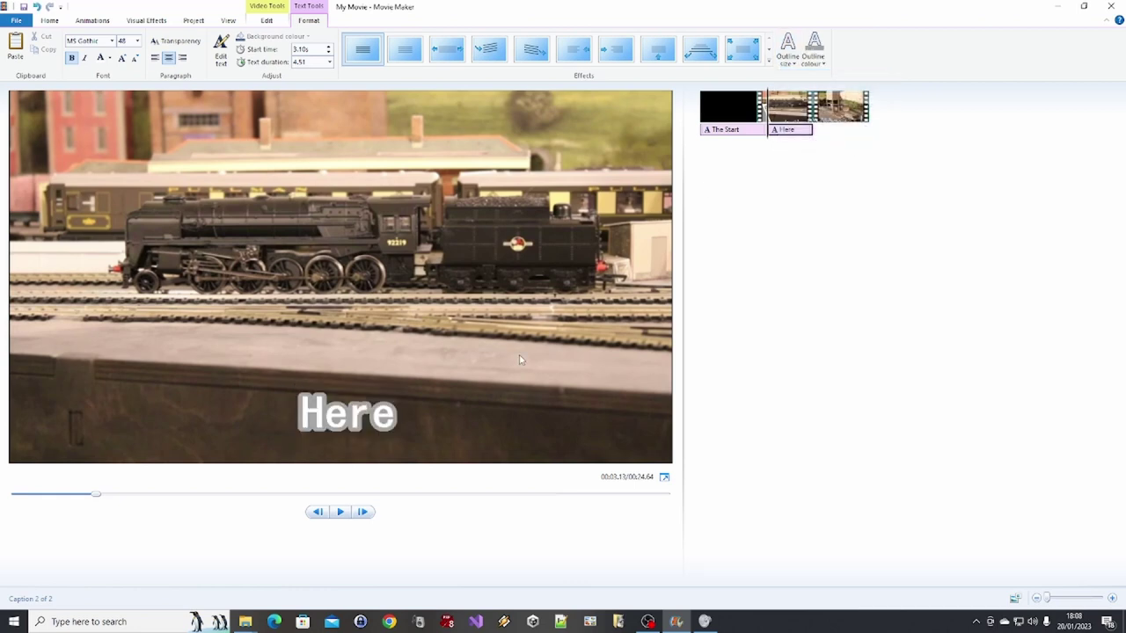
click(825, 63)
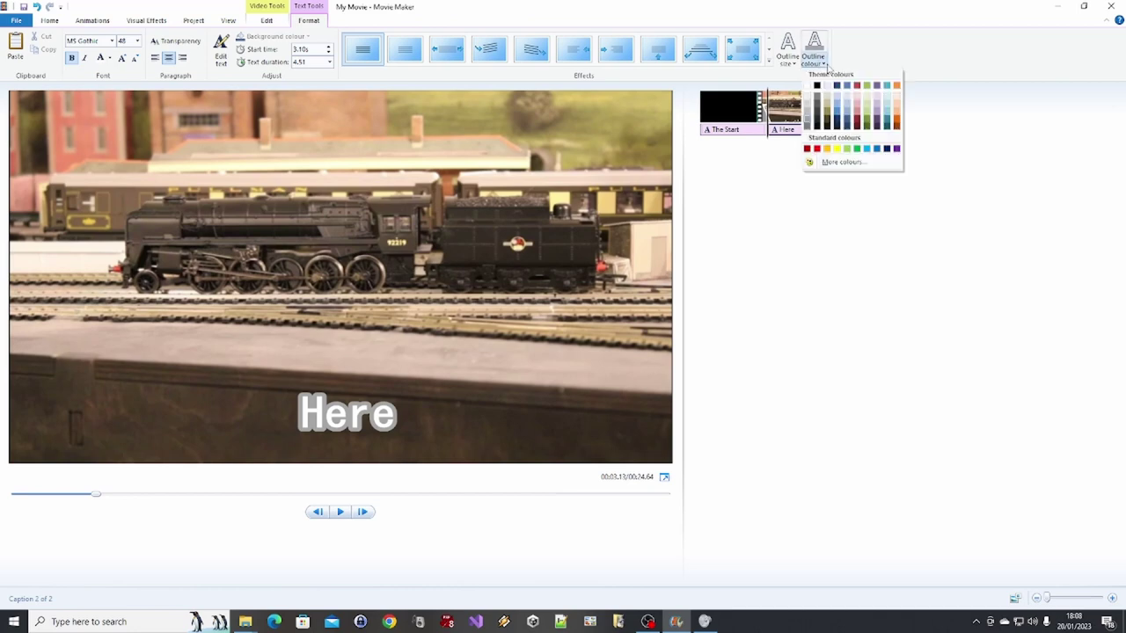
click(816, 87)
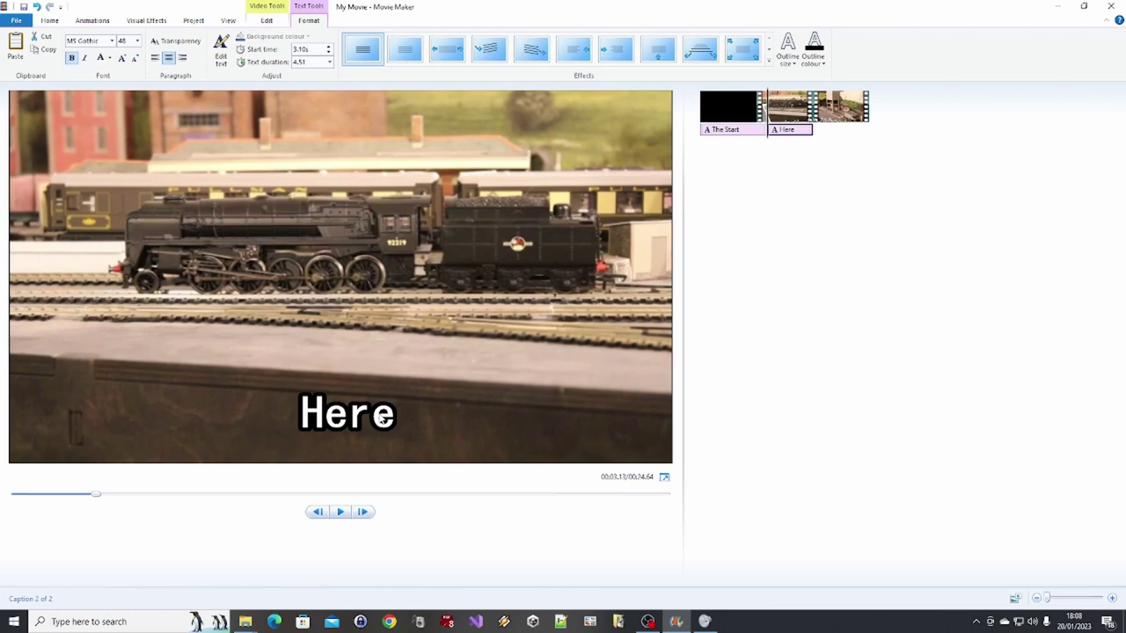
Save the movie at 1920-1080 resolution under the file name 'Test'.
click(16, 23)
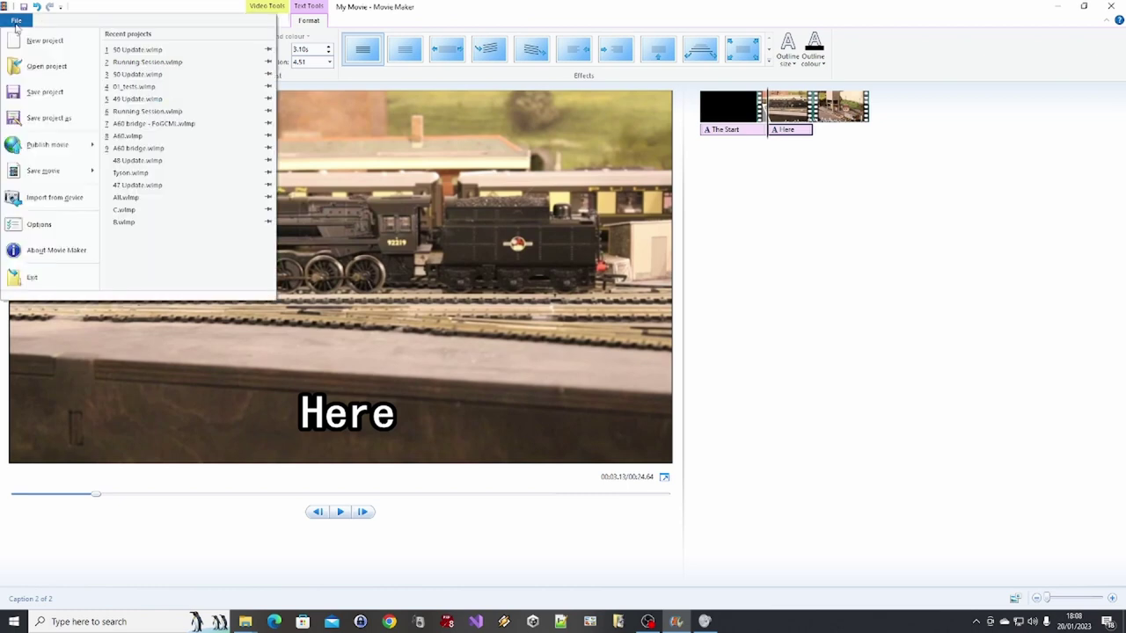
mouse_move(66, 169)
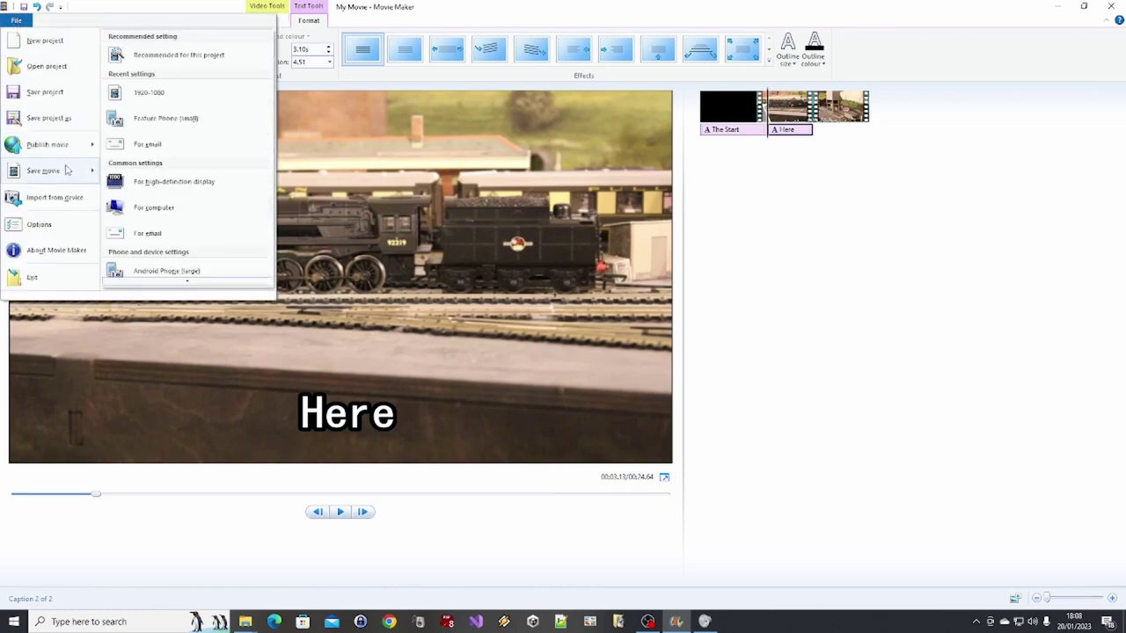
click(156, 95)
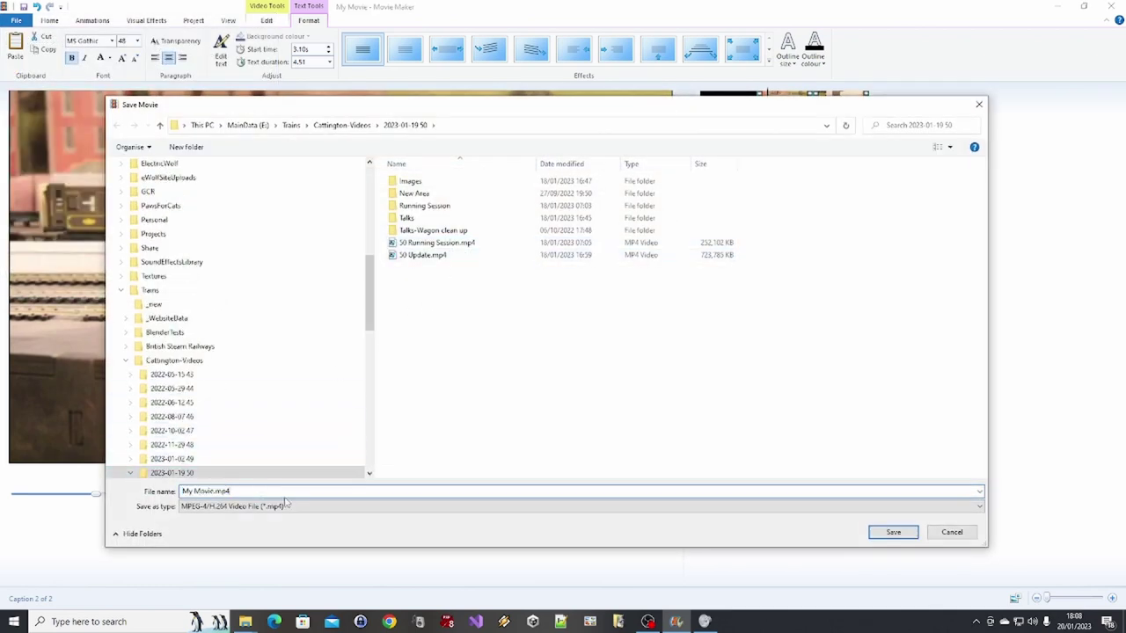
text(Test)
key(Return)
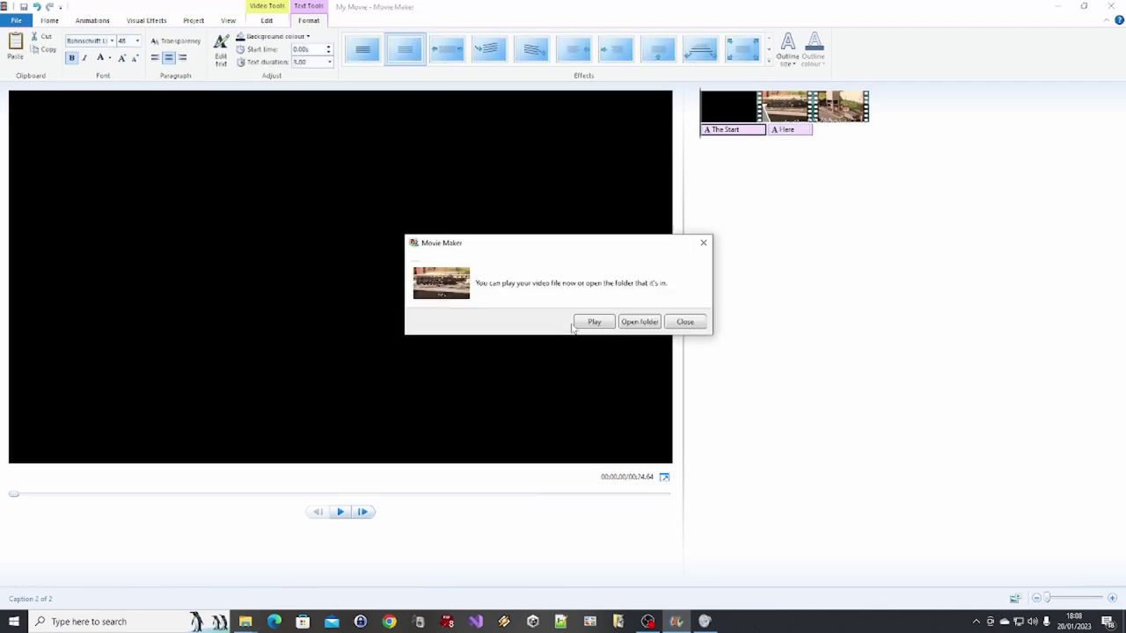
Open the export folder, shift the Explorer window right, and bring up Test.mp4's context menu.
click(628, 324)
drag(428, 8, 907, 16)
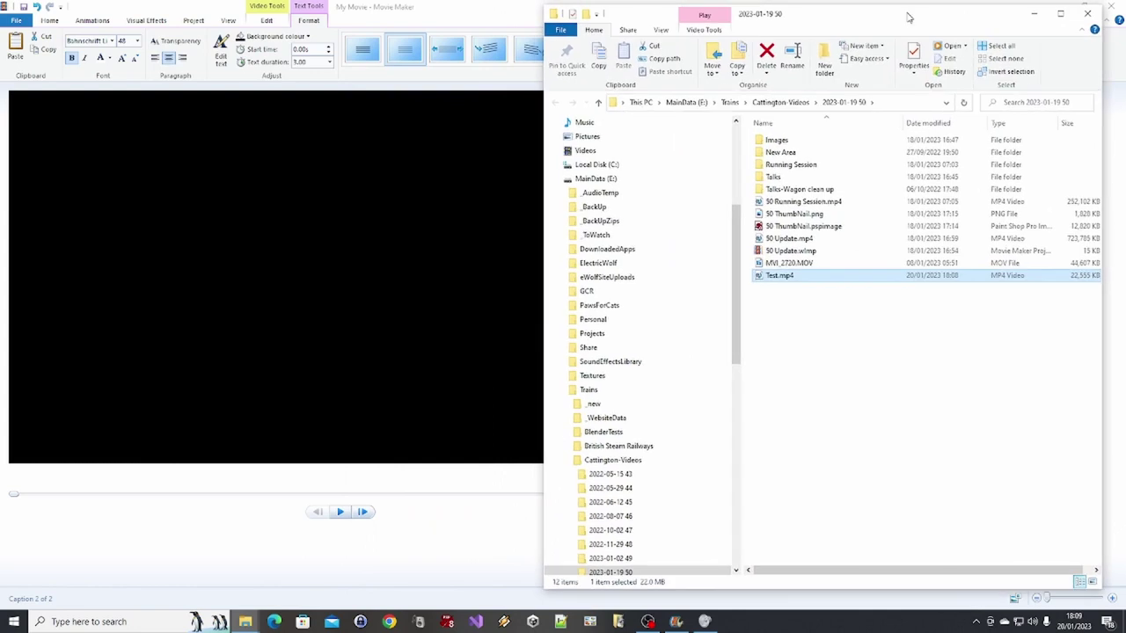
right_click(779, 276)
Open Test.mp4 in Windows Media Player, mute it, and enlarge the player to watch.
mouse_move(866, 396)
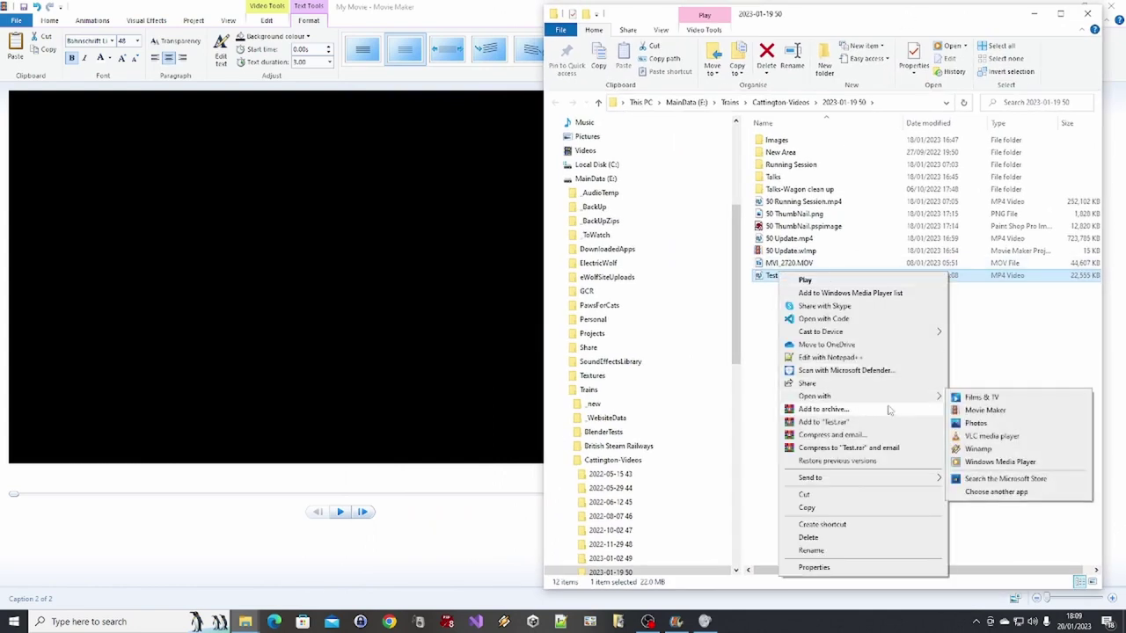
click(996, 461)
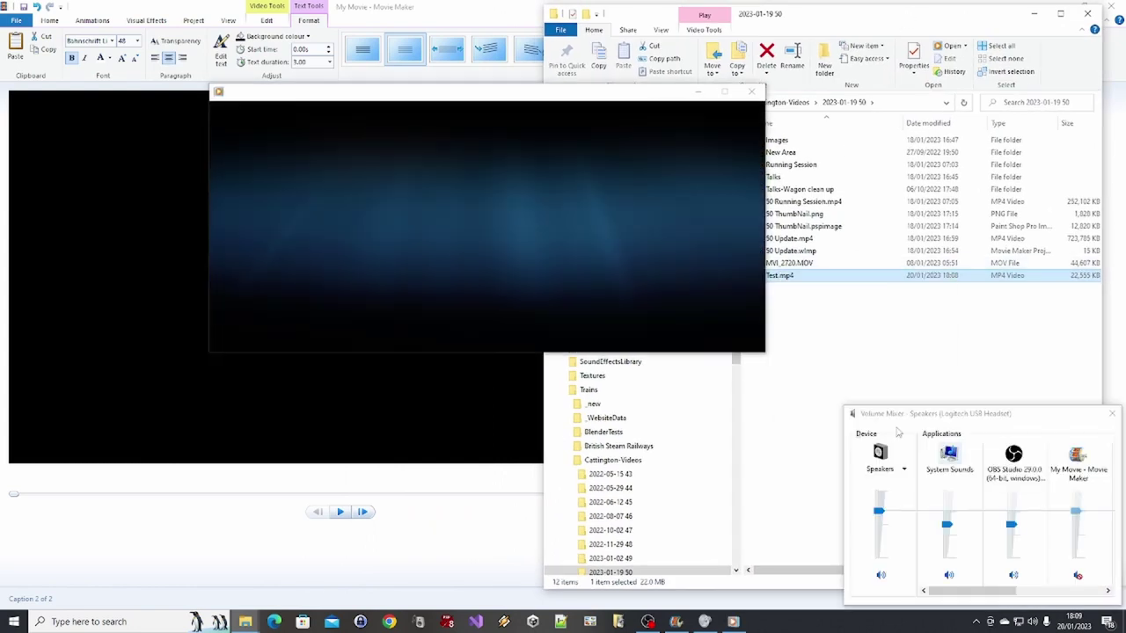
click(536, 337)
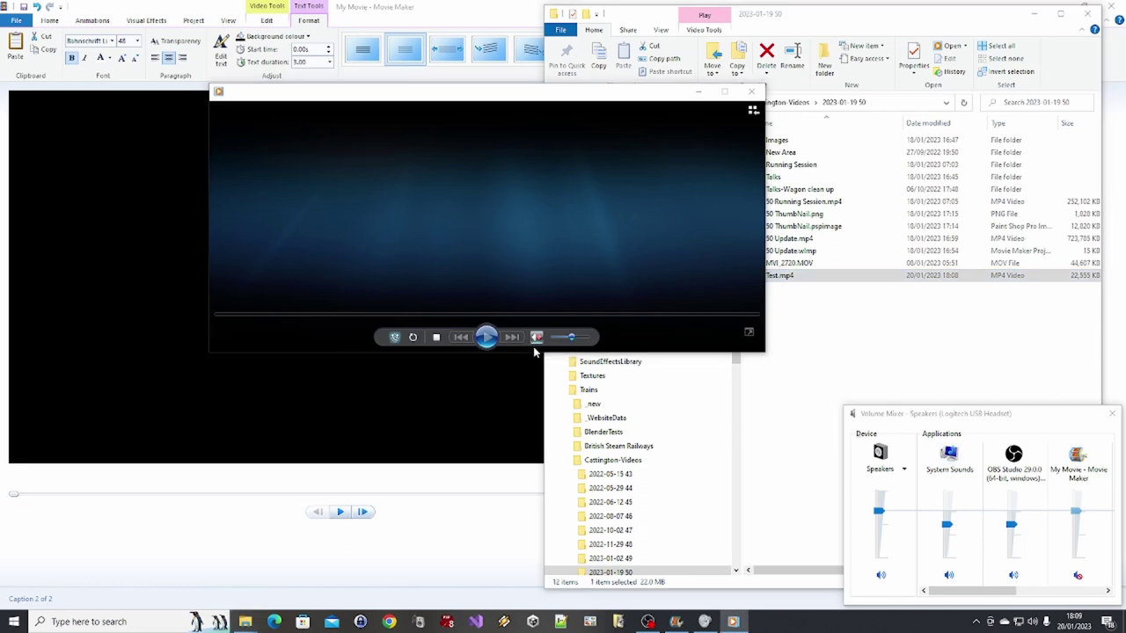
click(486, 337)
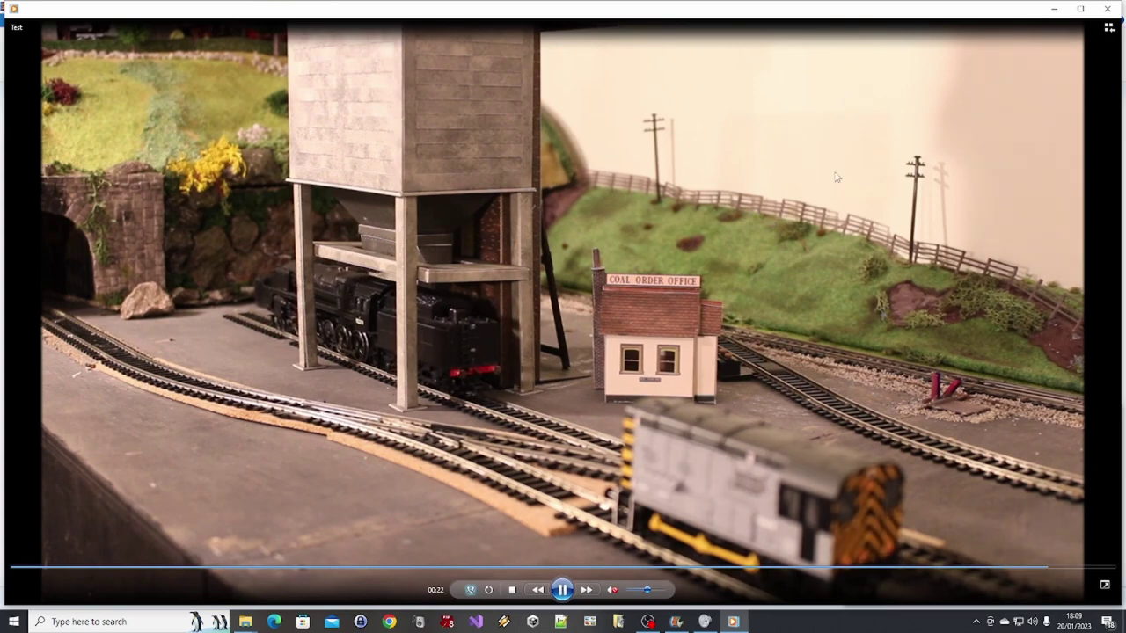
Close the video player to reveal the Internet Archive page for Windows Live Essentials 2012.
click(1110, 10)
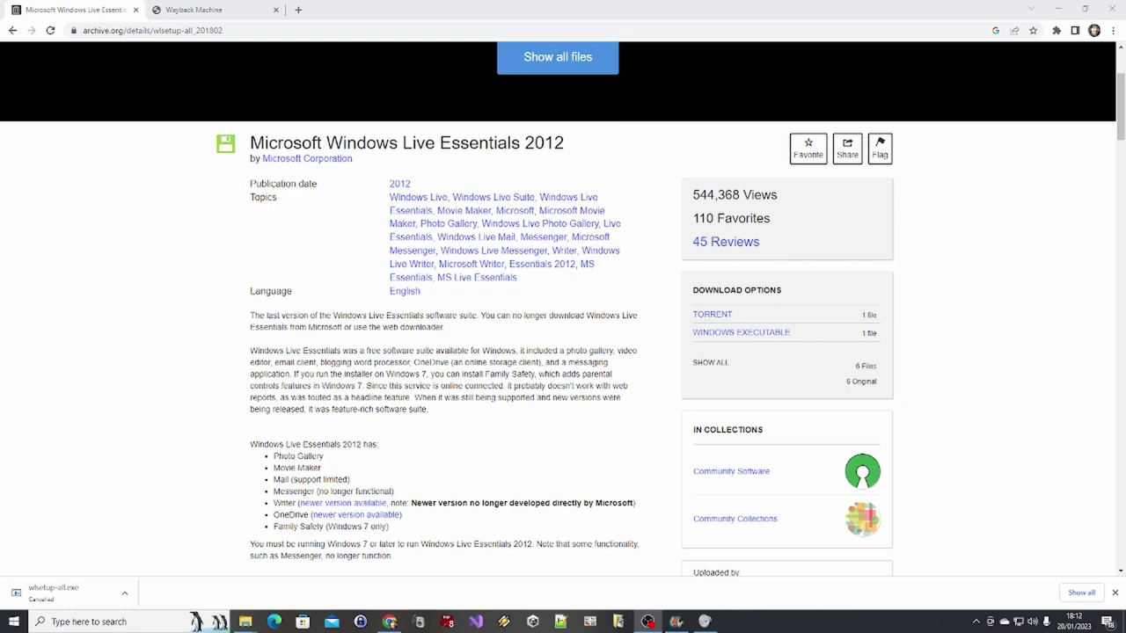
scroll(346, 231, up, 2)
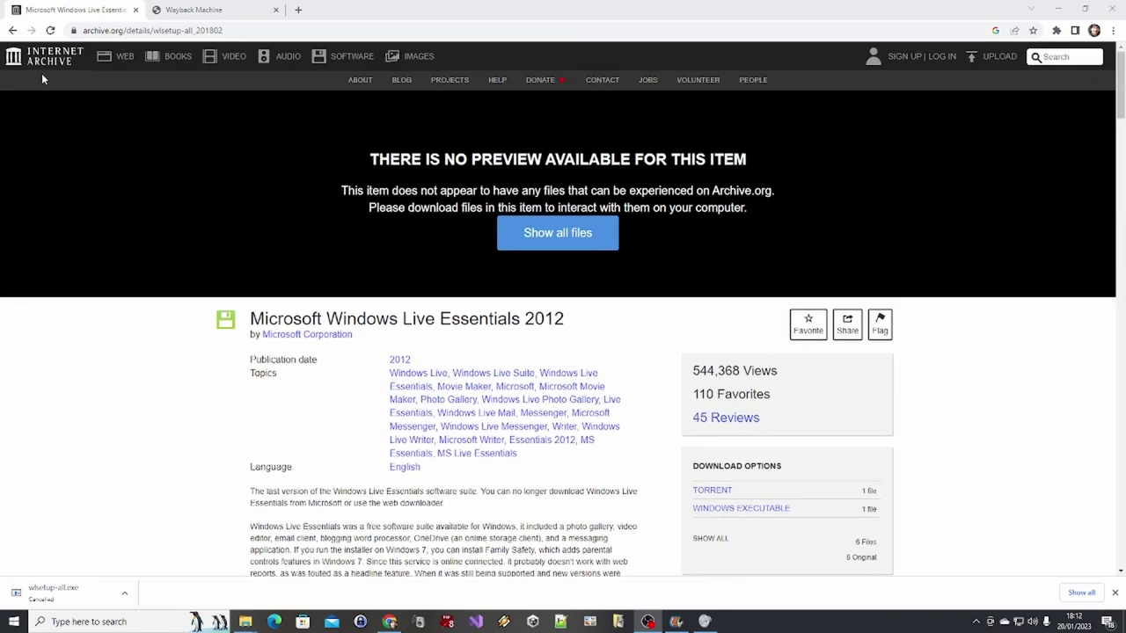
scroll(299, 359, down, 3)
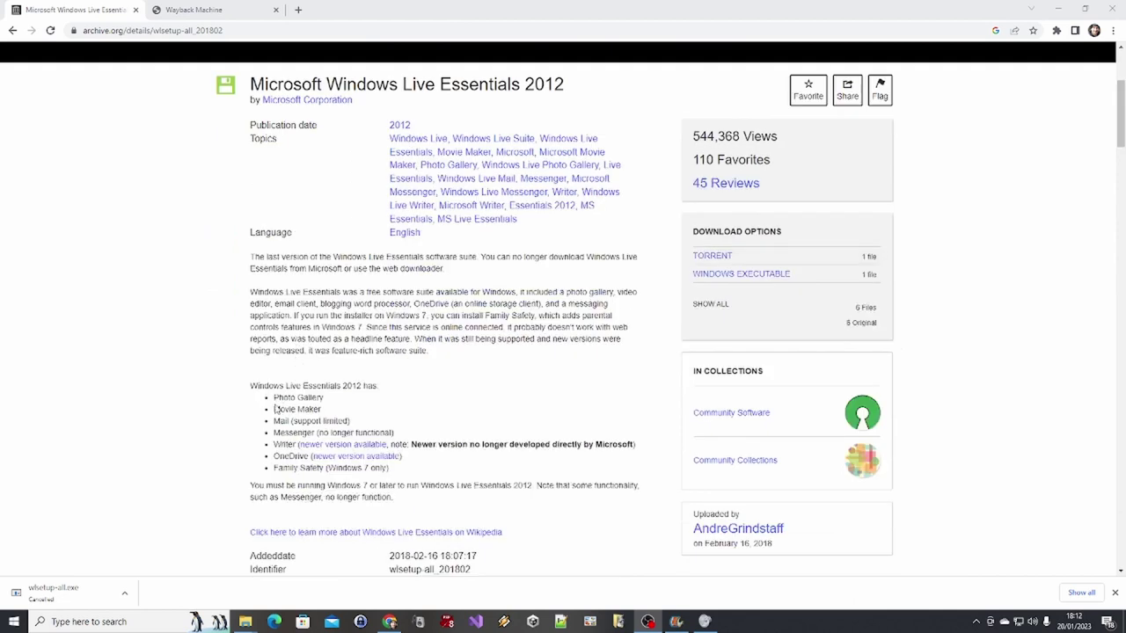
drag(275, 409, 334, 414)
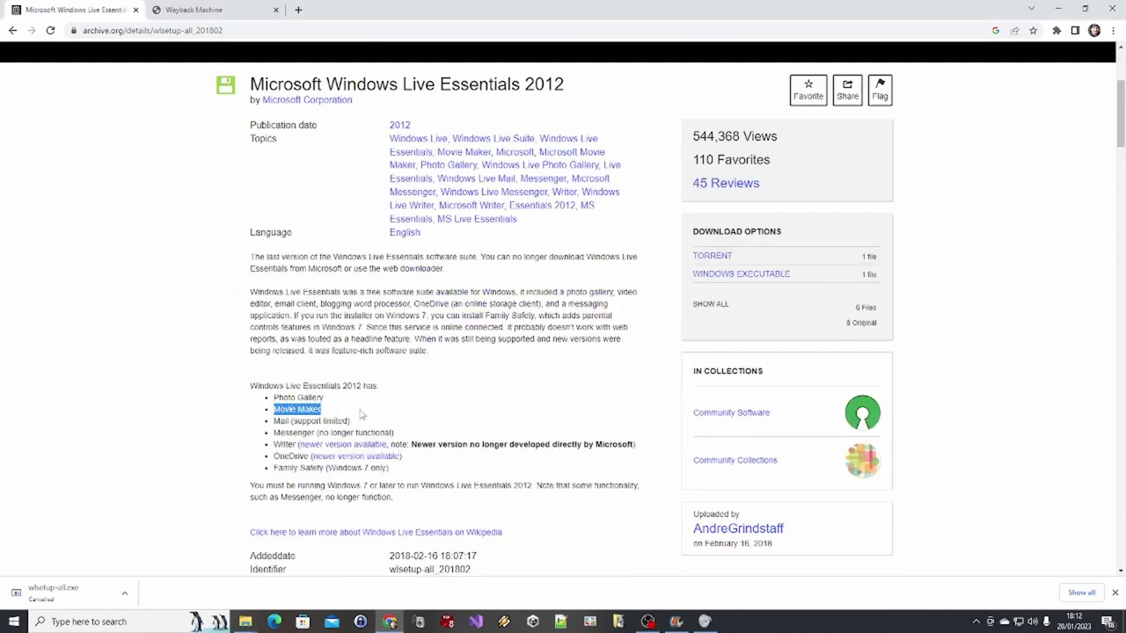
click(361, 416)
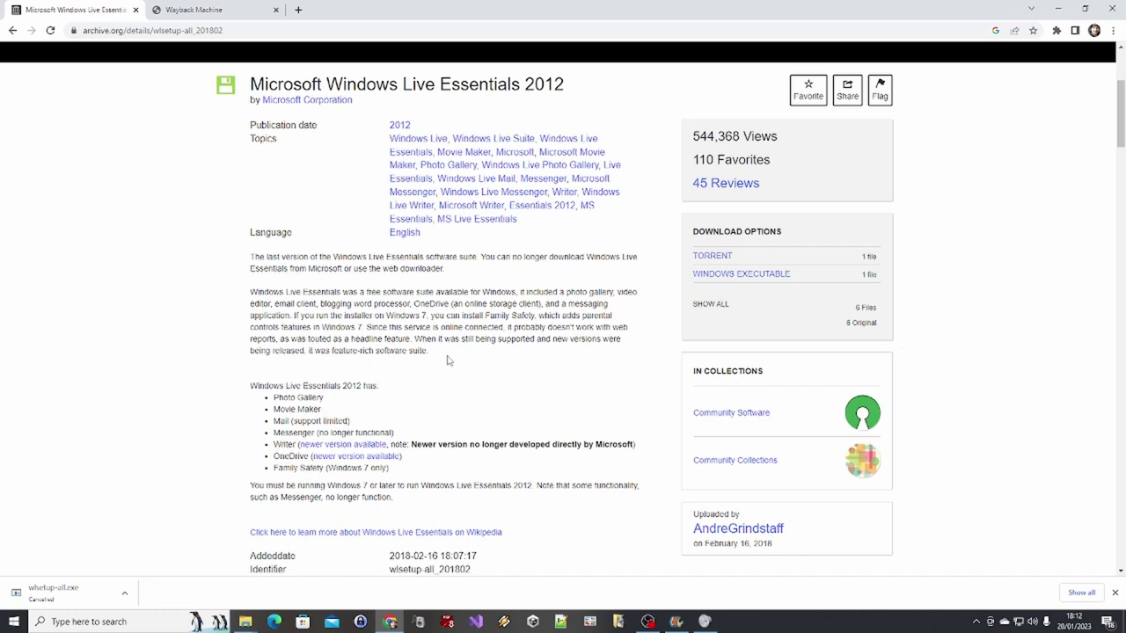
drag(379, 309, 429, 315)
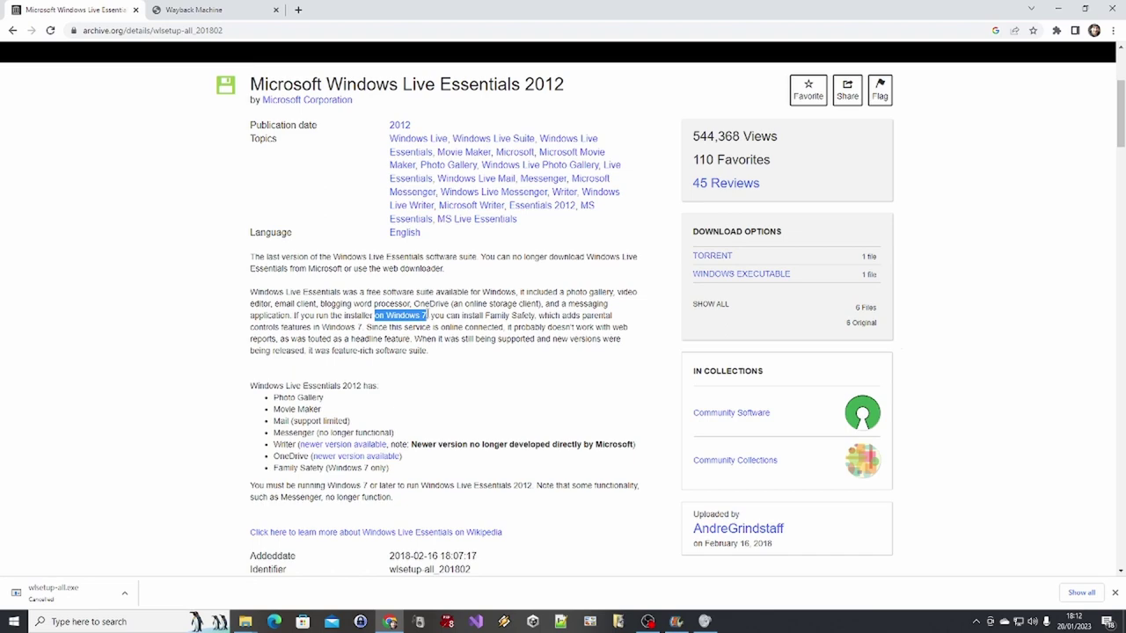
click(465, 377)
scroll(466, 377, down, 1)
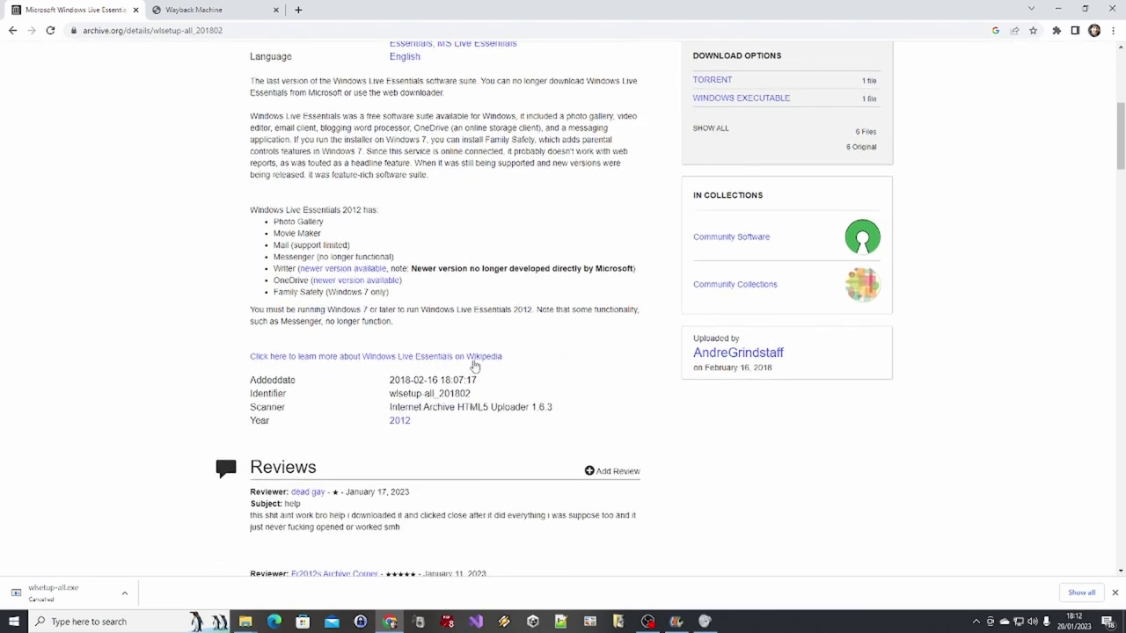
scroll(478, 357, up, 2)
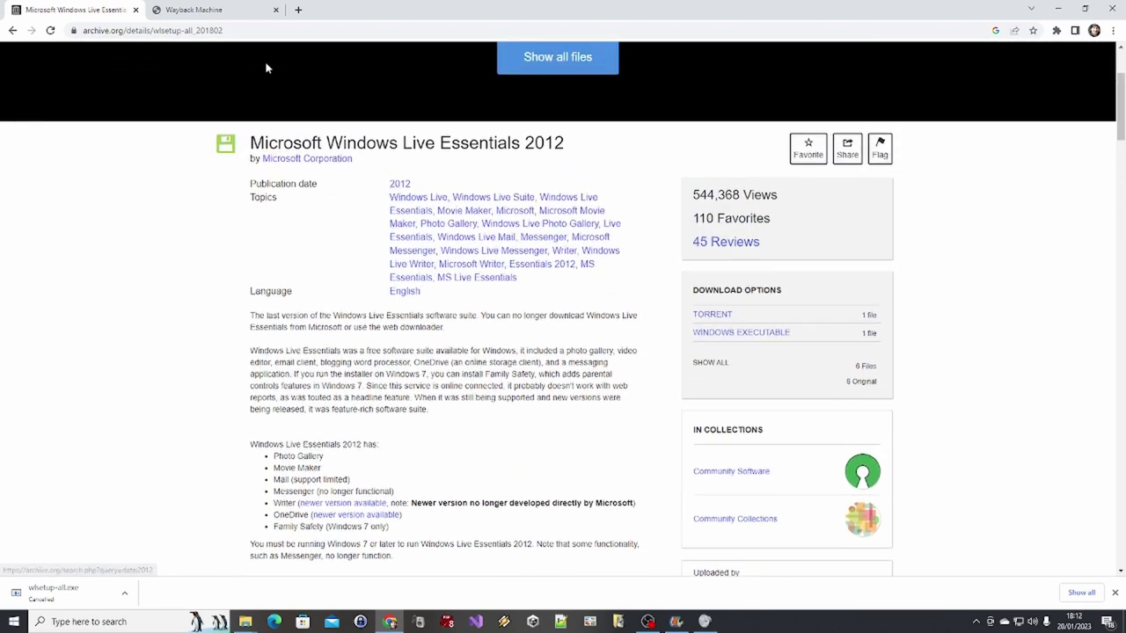
right_click(863, 370)
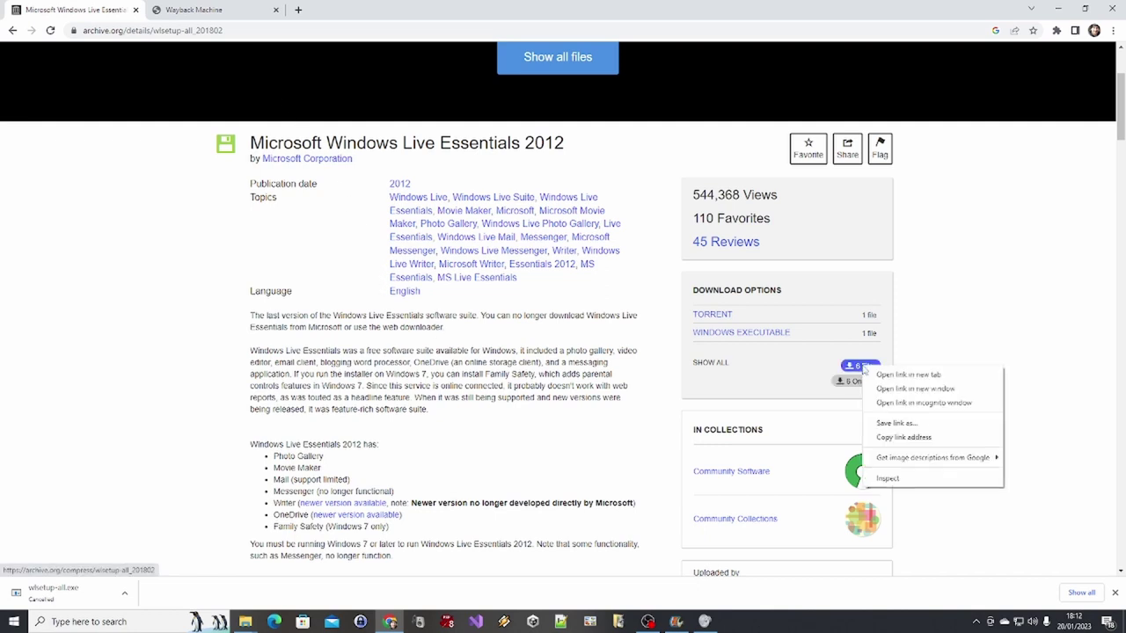
click(906, 424)
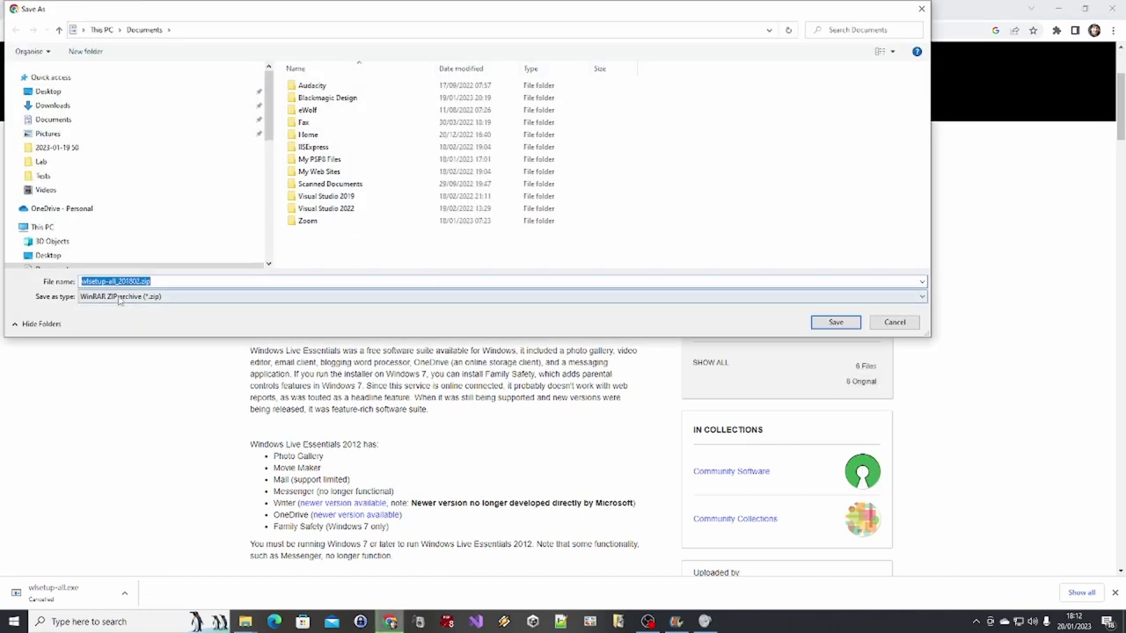
key(Escape)
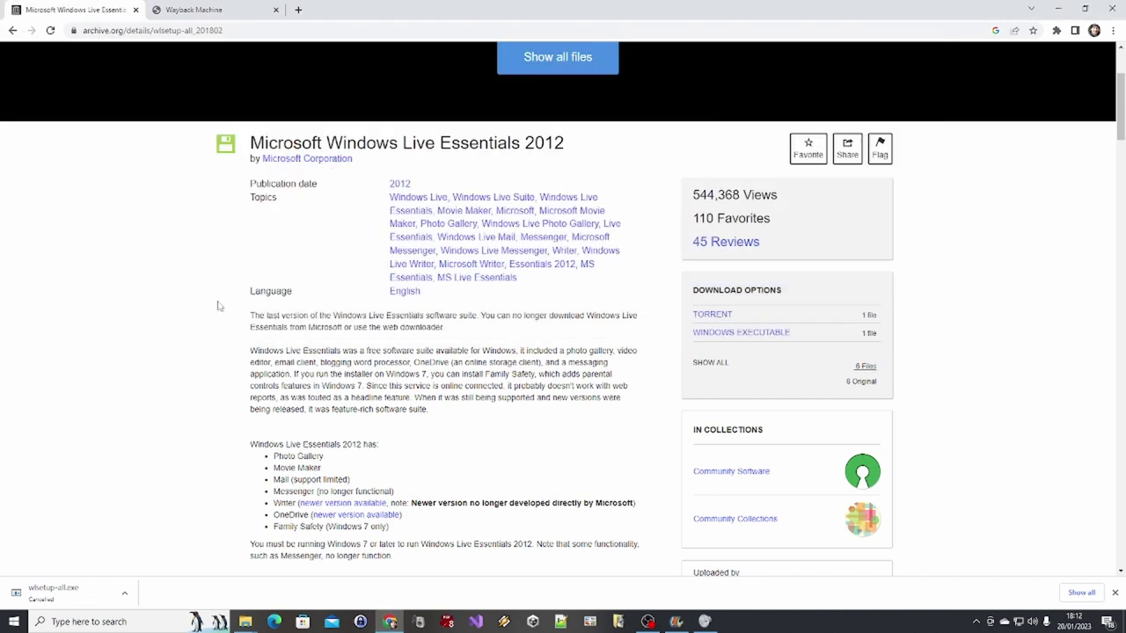